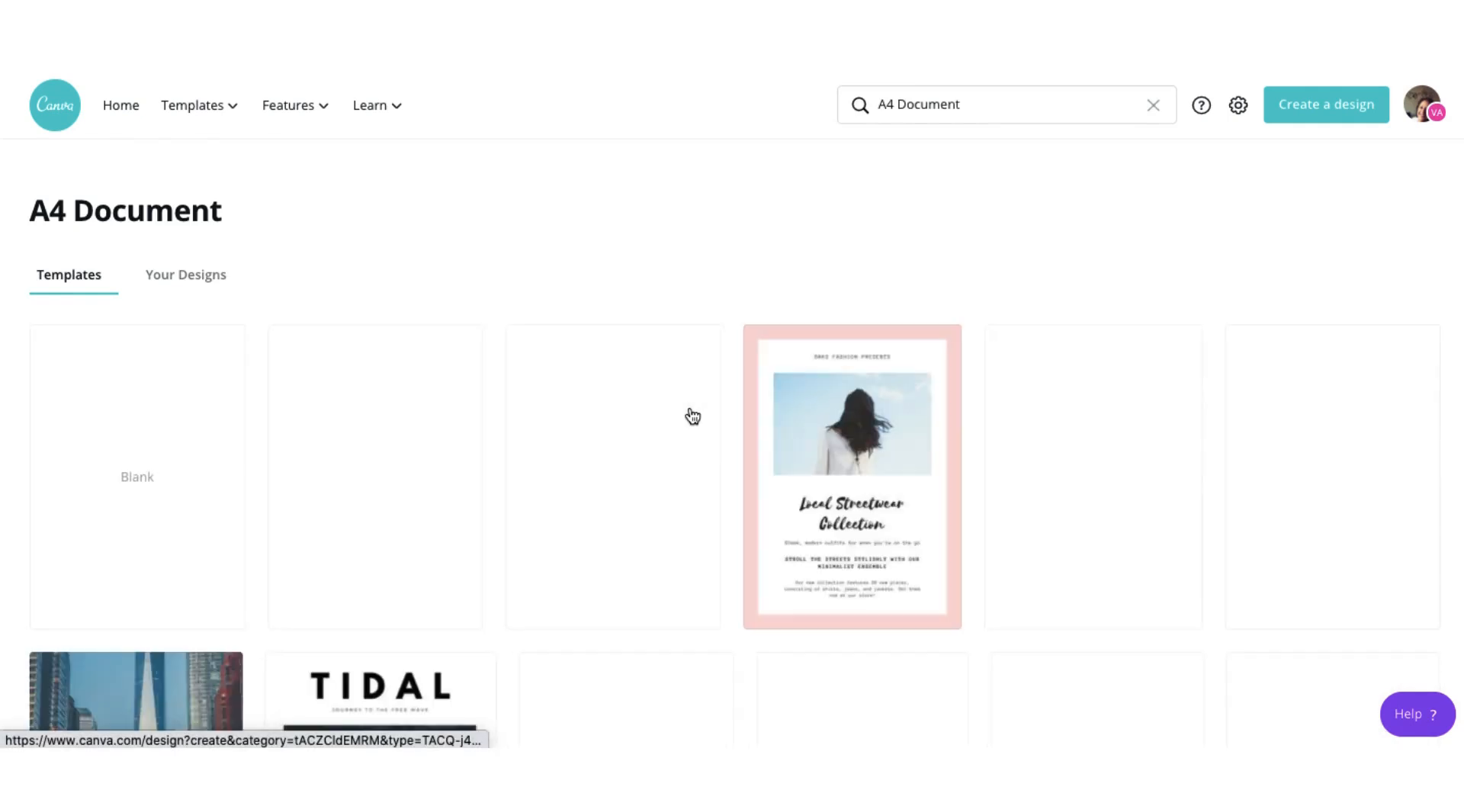
- Create a blank A4 document and check which upload sources are available for images
{"action": "left_click", "coordinate": [132, 479]}
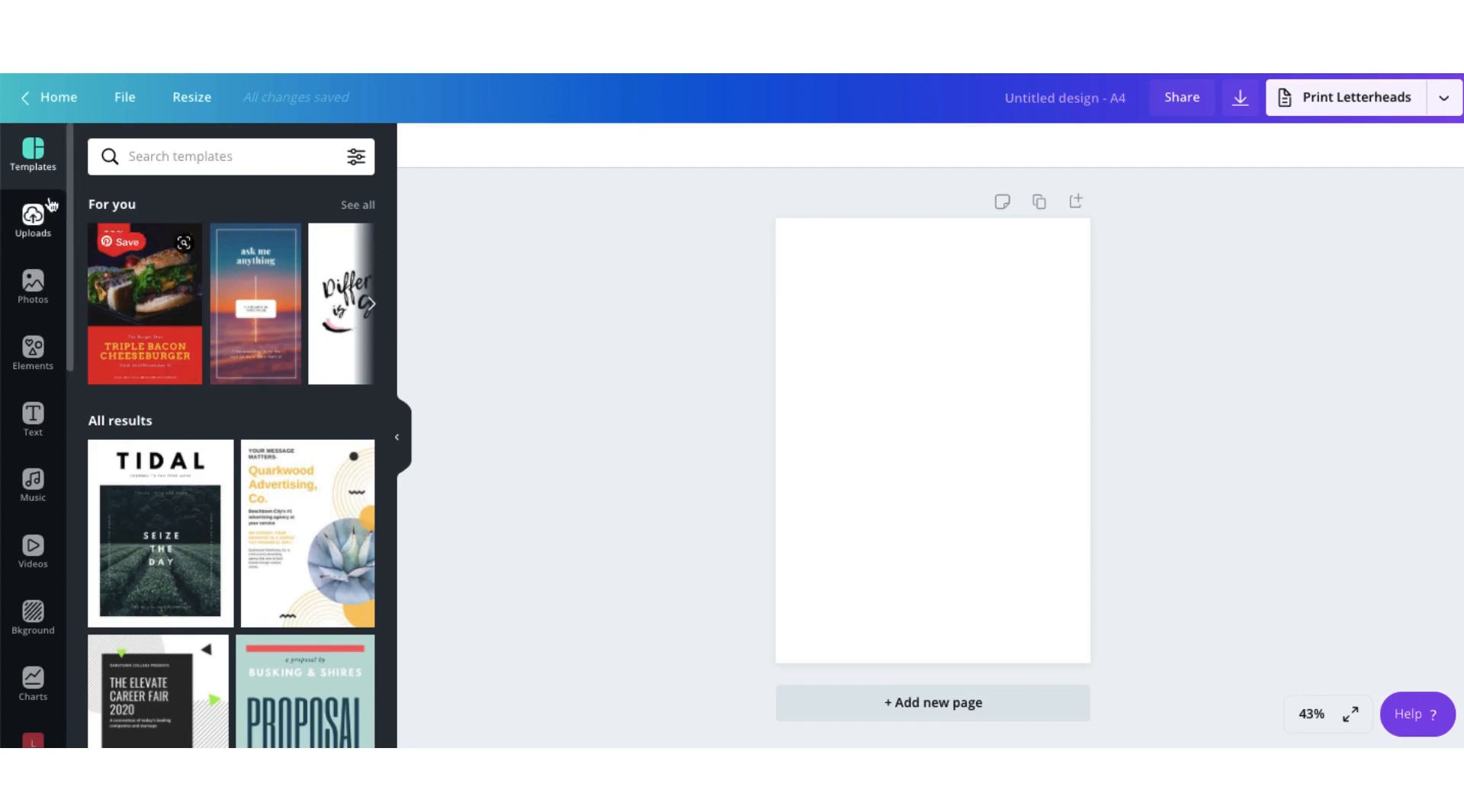
{"action": "left_click", "coordinate": [34, 229]}
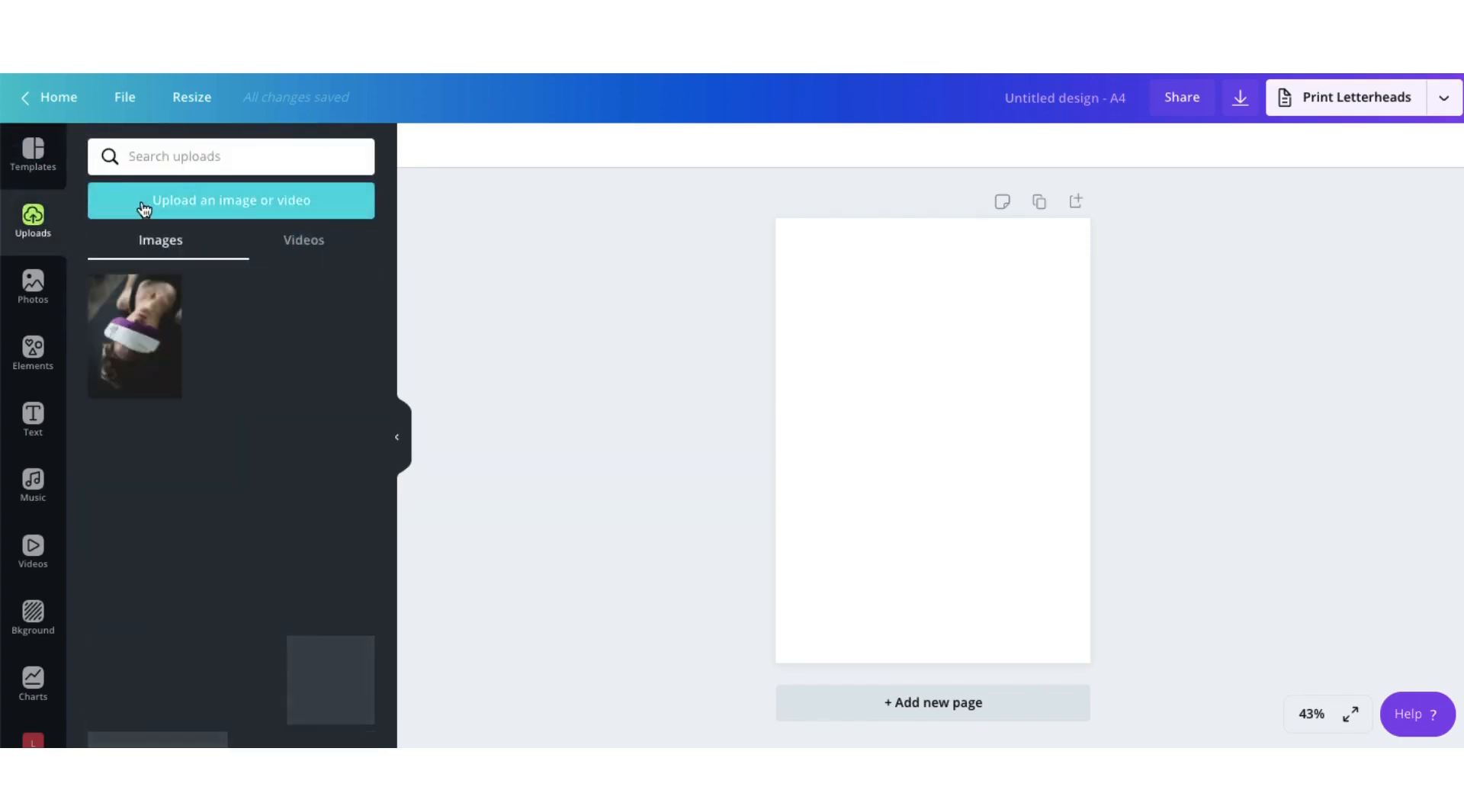
{"action": "left_click", "coordinate": [181, 217]}
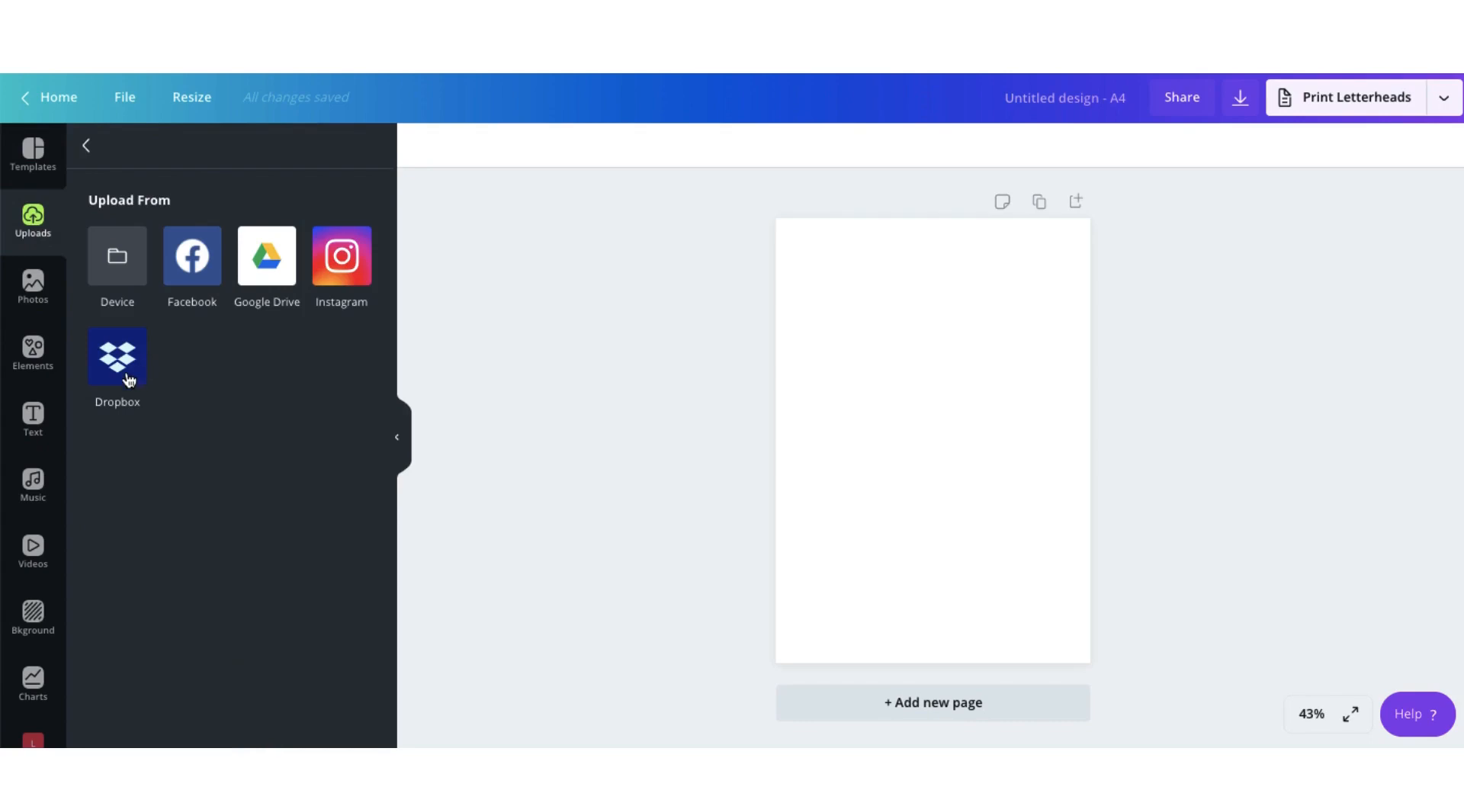
{"action": "left_click", "coordinate": [88, 146]}
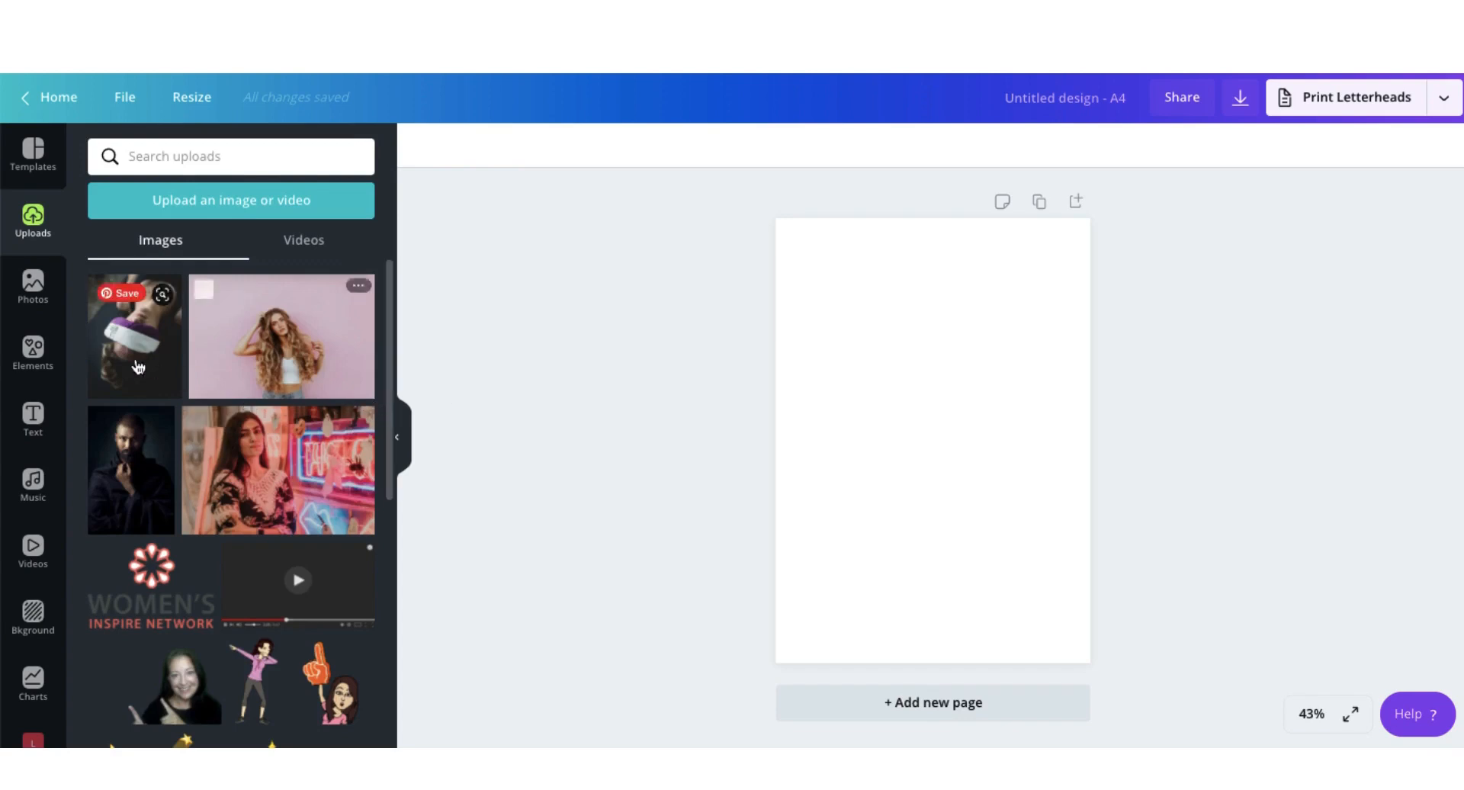
- Search the photo library for yoga and browse the pictures
{"action": "left_click", "coordinate": [32, 282]}
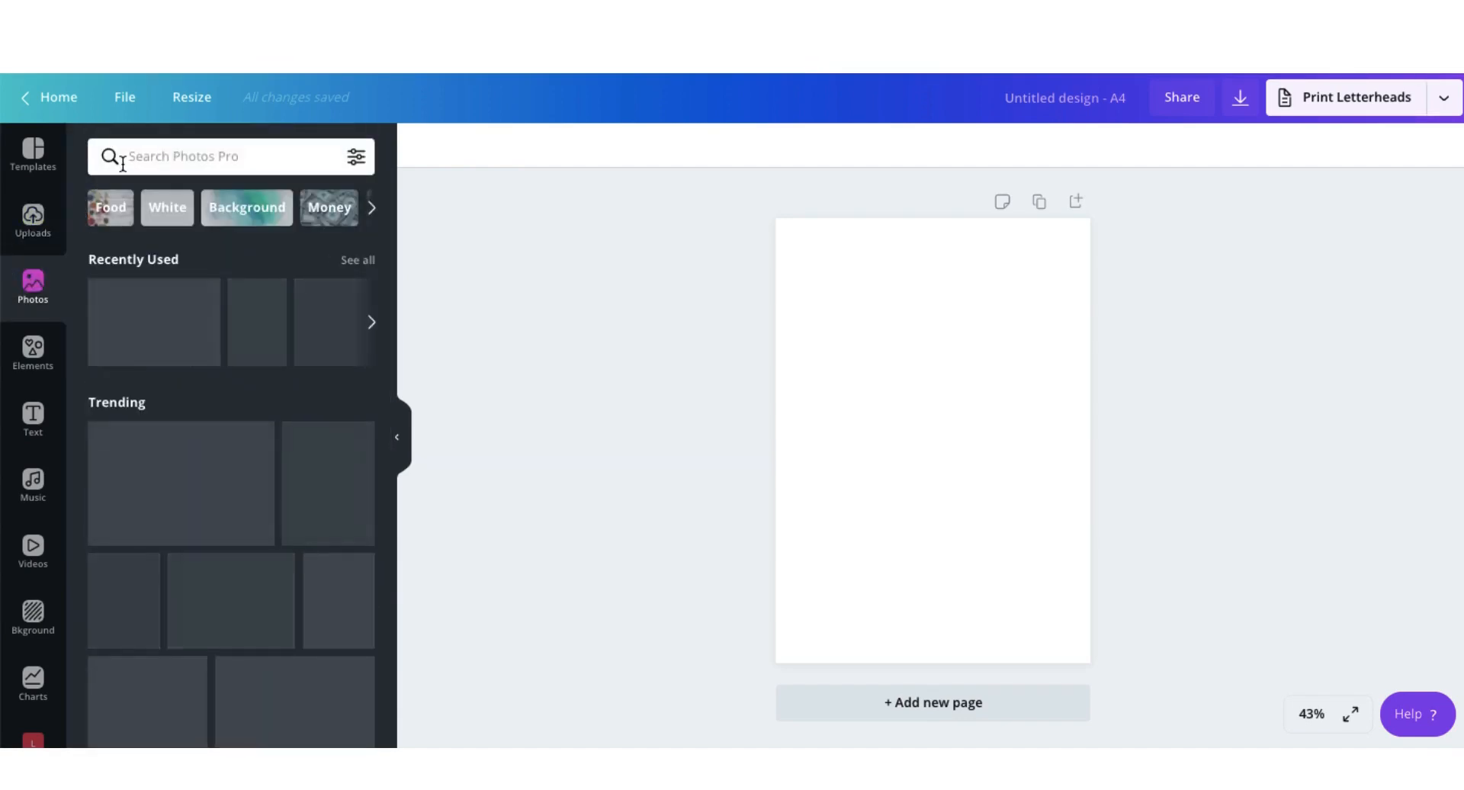
{"action": "left_click", "coordinate": [163, 155]}
{"action": "type", "text": "yoga"}
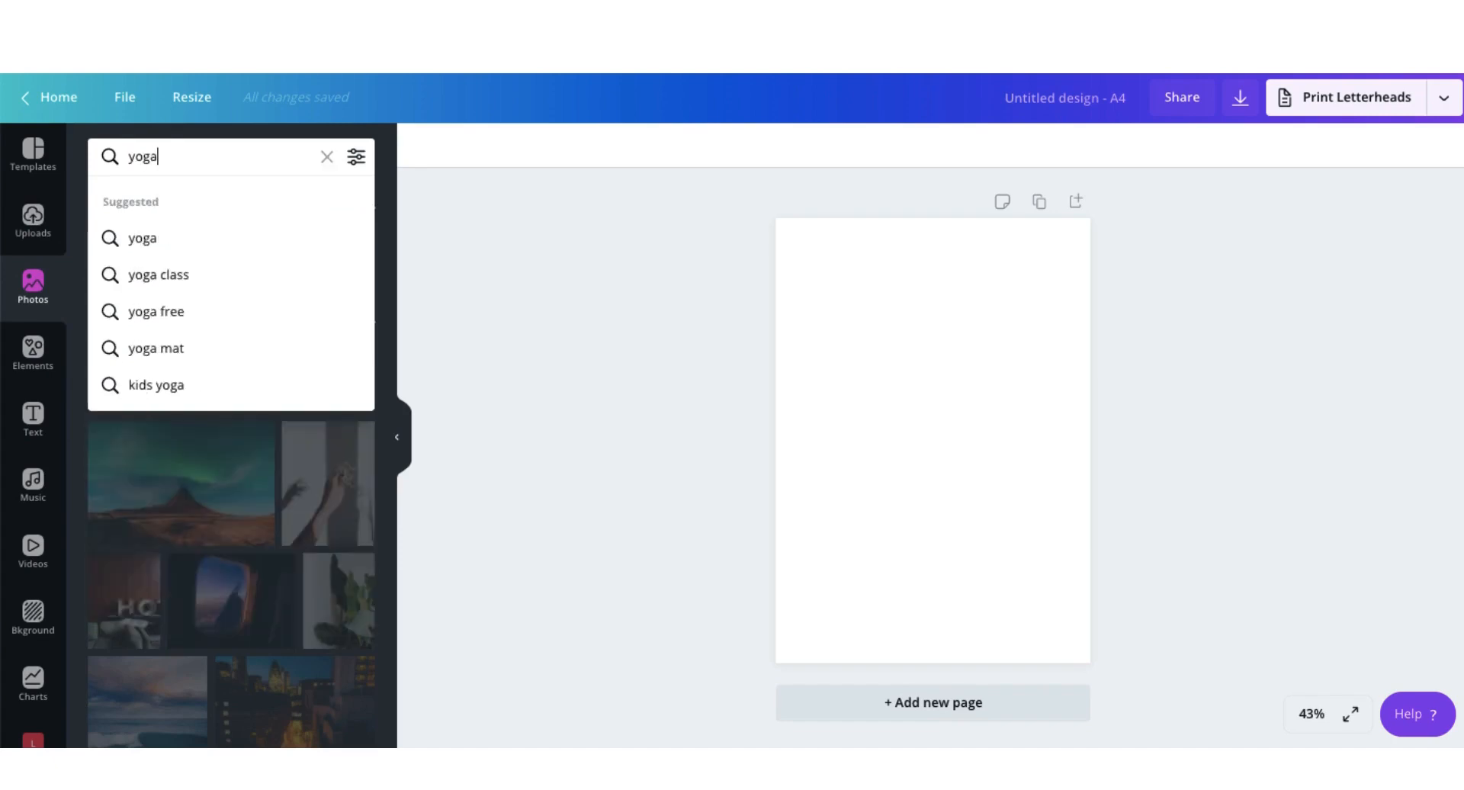
{"action": "key", "text": "Return"}
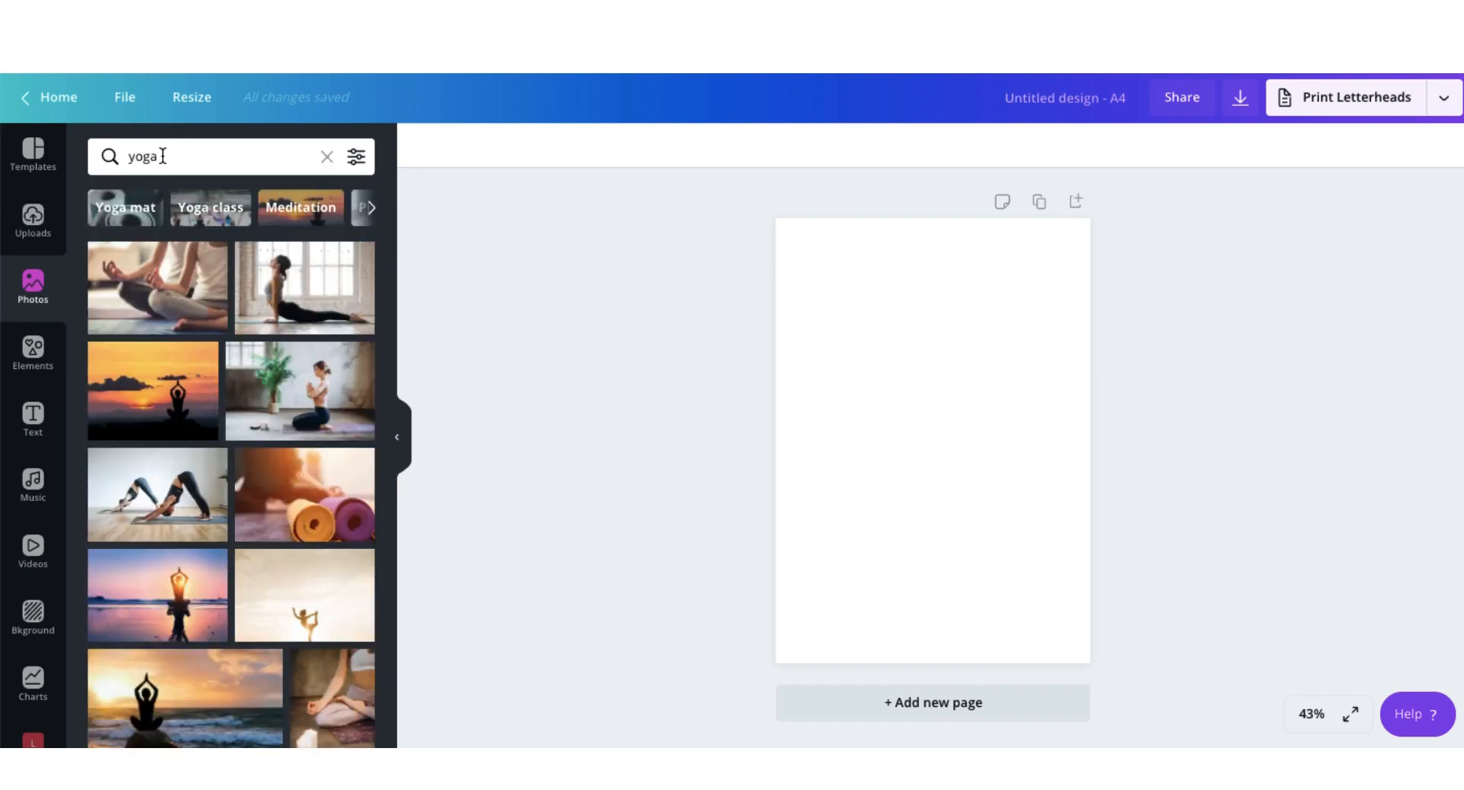
{"action": "scroll", "coordinate": [186, 349], "scroll_direction": "down", "scroll_amount": 5}
{"action": "scroll", "coordinate": [186, 349], "scroll_direction": "down", "scroll_amount": 3}
{"action": "scroll", "coordinate": [185, 349], "scroll_direction": "up", "scroll_amount": 10}
- Filter the yoga photos to free ones only and look through them
{"action": "left_click", "coordinate": [354, 165]}
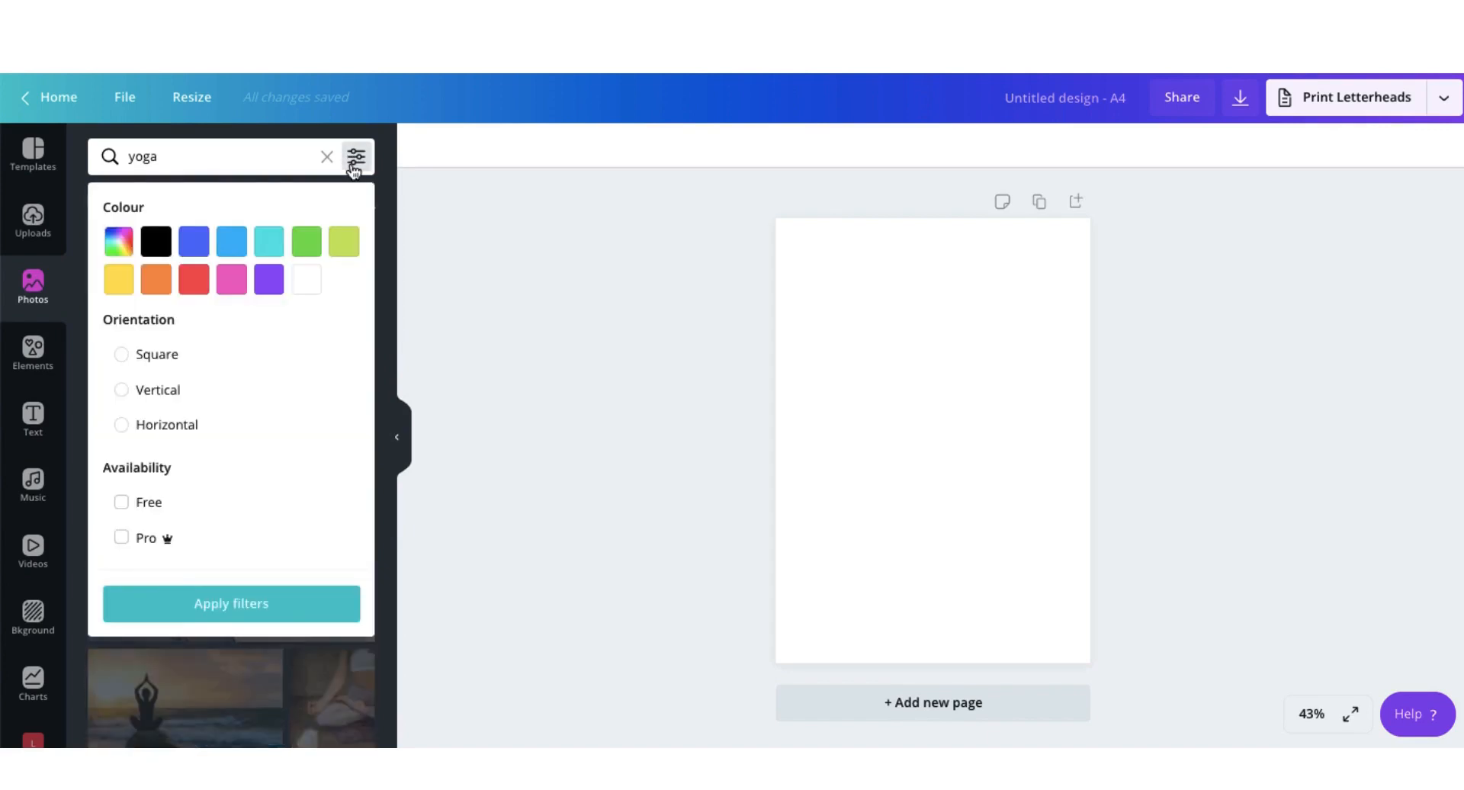
{"action": "left_click", "coordinate": [122, 503]}
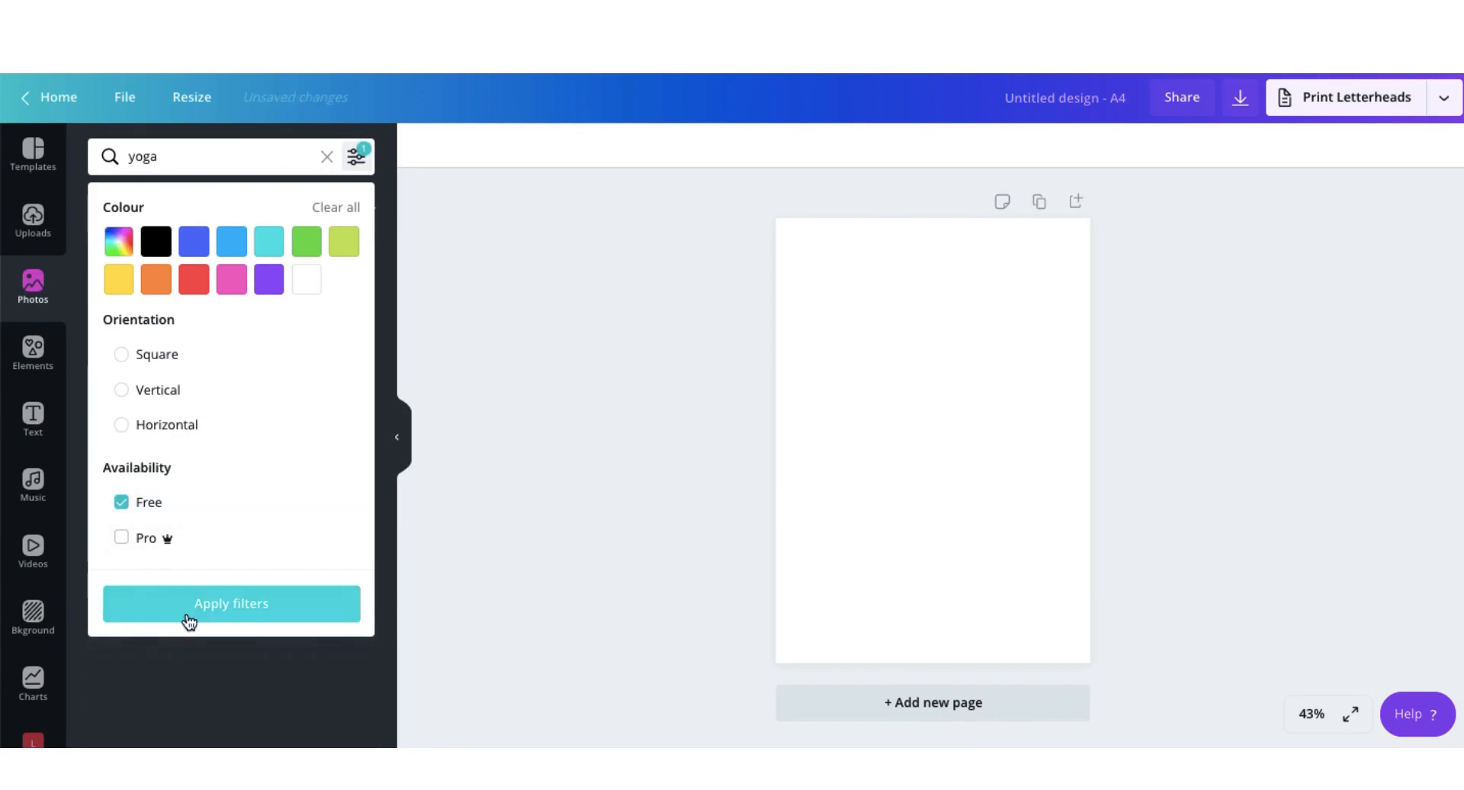
{"action": "left_click", "coordinate": [191, 614]}
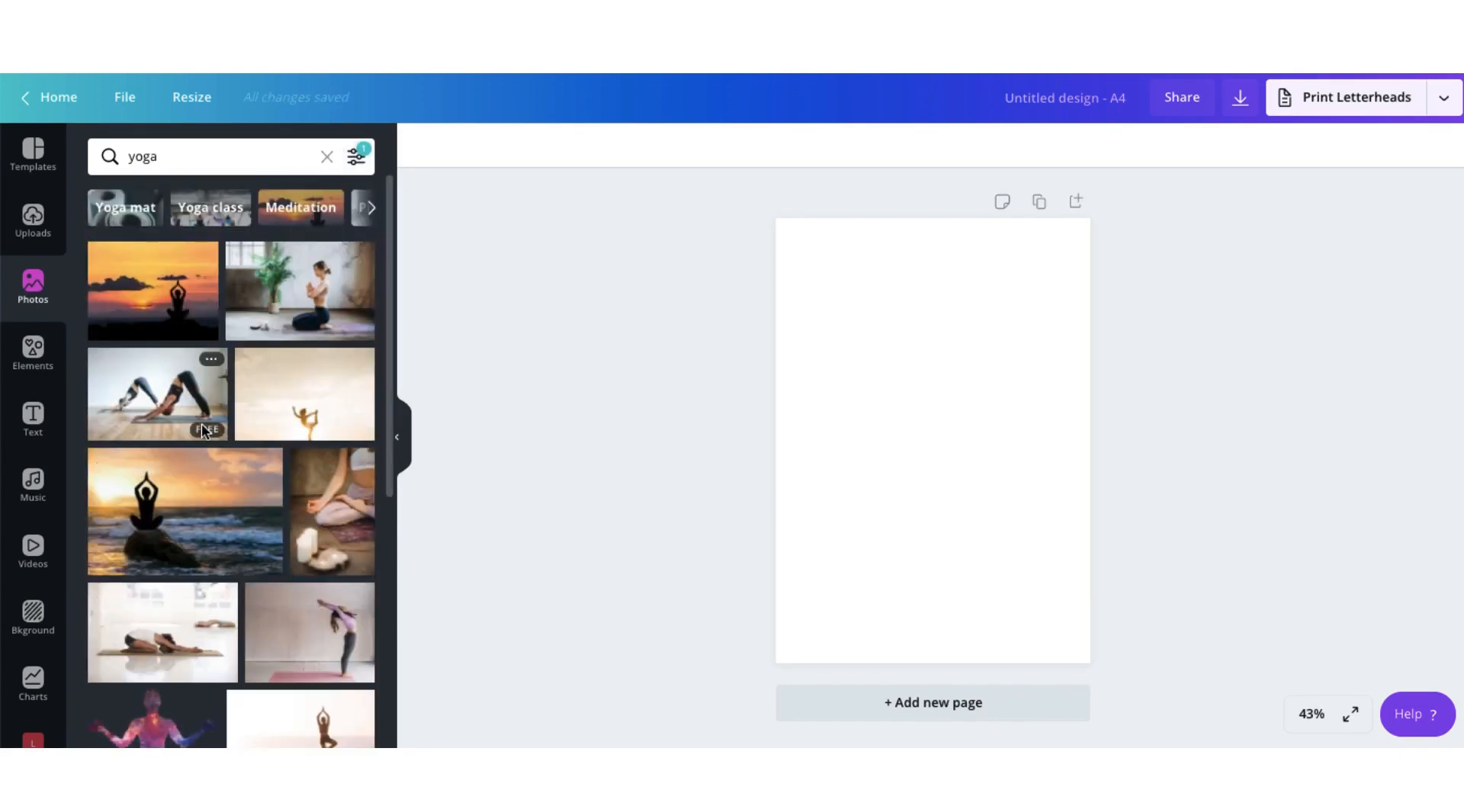
{"action": "scroll", "coordinate": [181, 366], "scroll_direction": "down", "scroll_amount": 5}
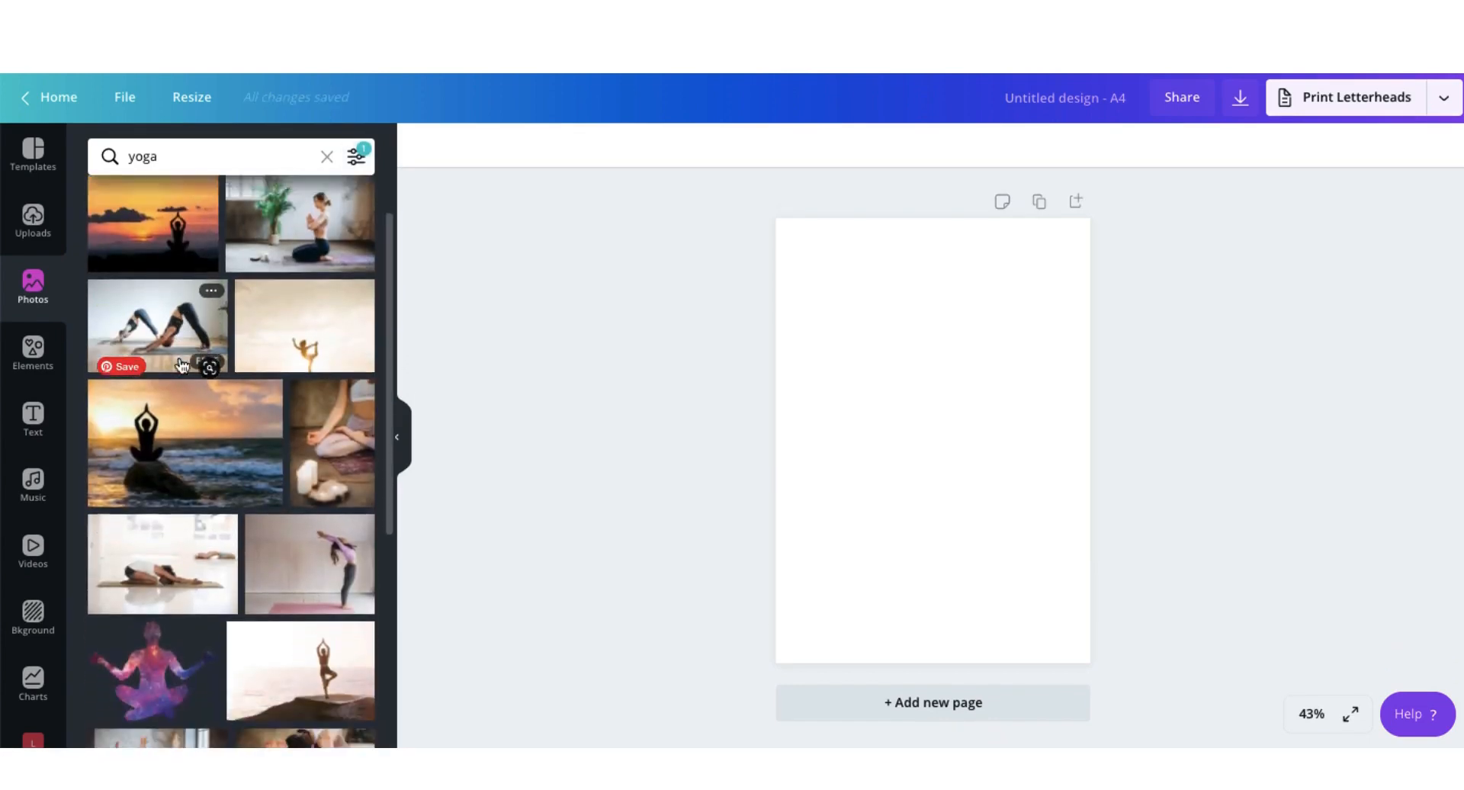
{"action": "scroll", "coordinate": [181, 365], "scroll_direction": "down", "scroll_amount": 1}
{"action": "scroll", "coordinate": [250, 367], "scroll_direction": "up", "scroll_amount": 4}
{"action": "scroll", "coordinate": [250, 367], "scroll_direction": "down", "scroll_amount": 4}
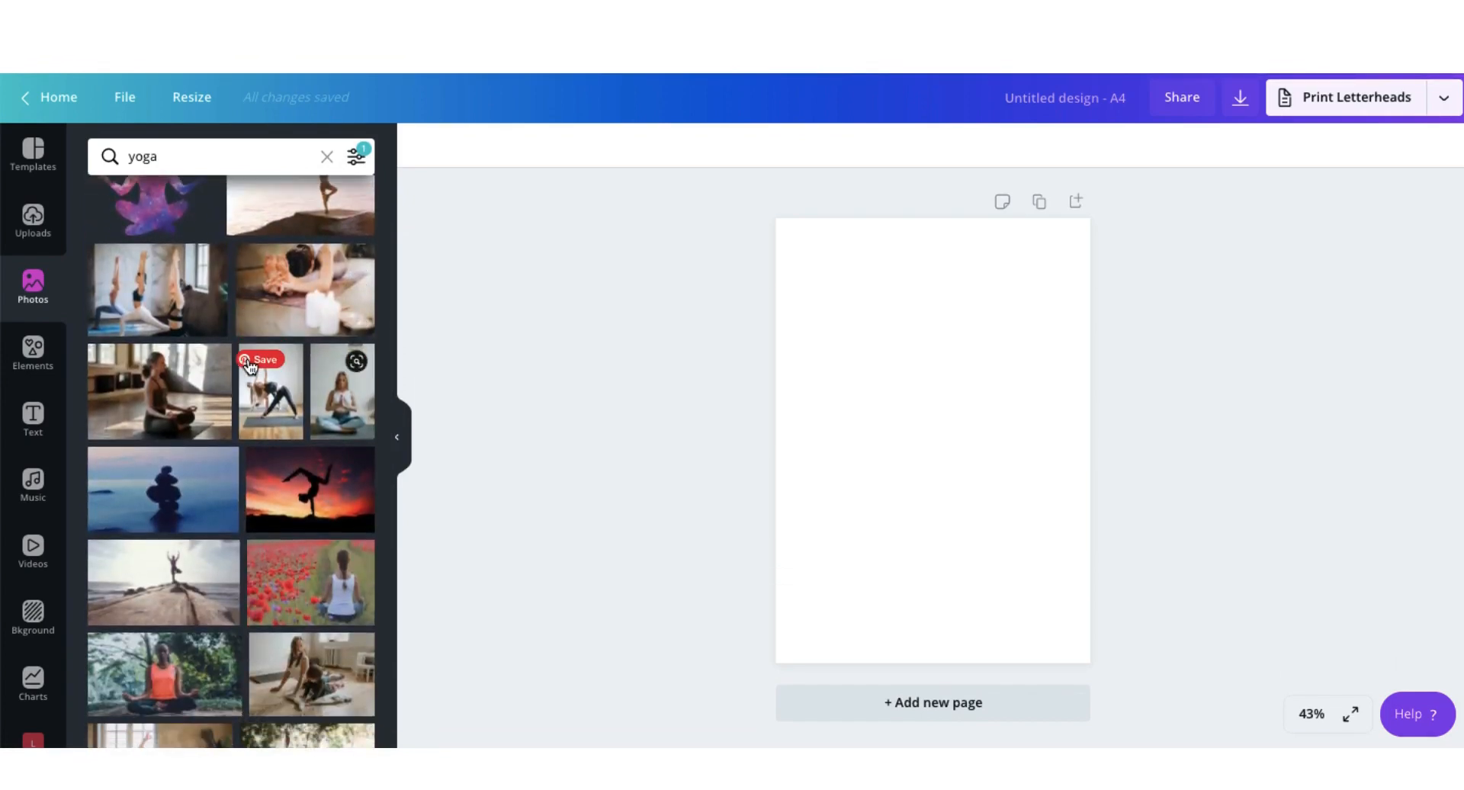
{"action": "scroll", "coordinate": [211, 482], "scroll_direction": "down", "scroll_amount": 5}
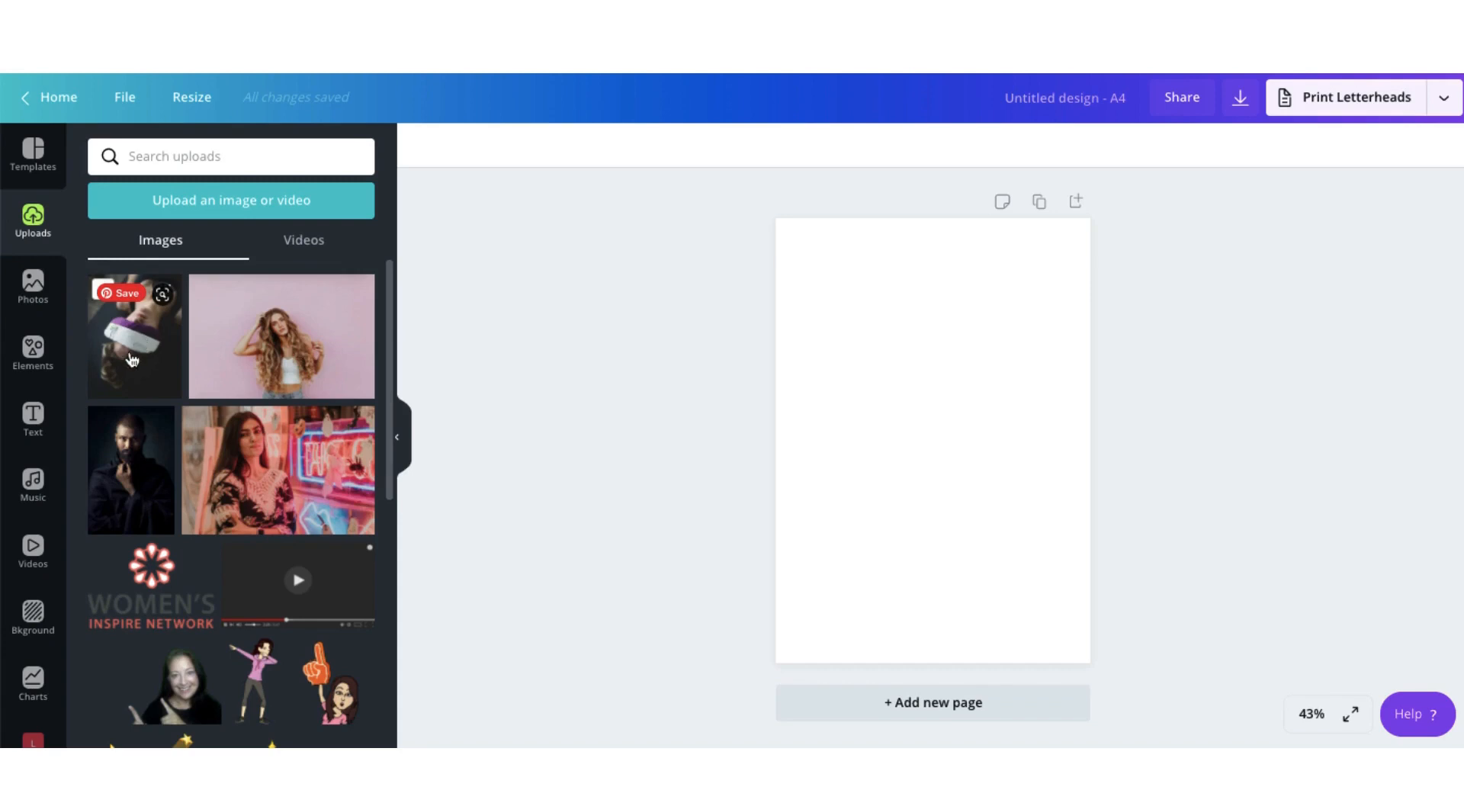
- Place the uploaded eye-pillow photo on the page and enlarge it to cover the whole A4 page
{"action": "left_click", "coordinate": [131, 358]}
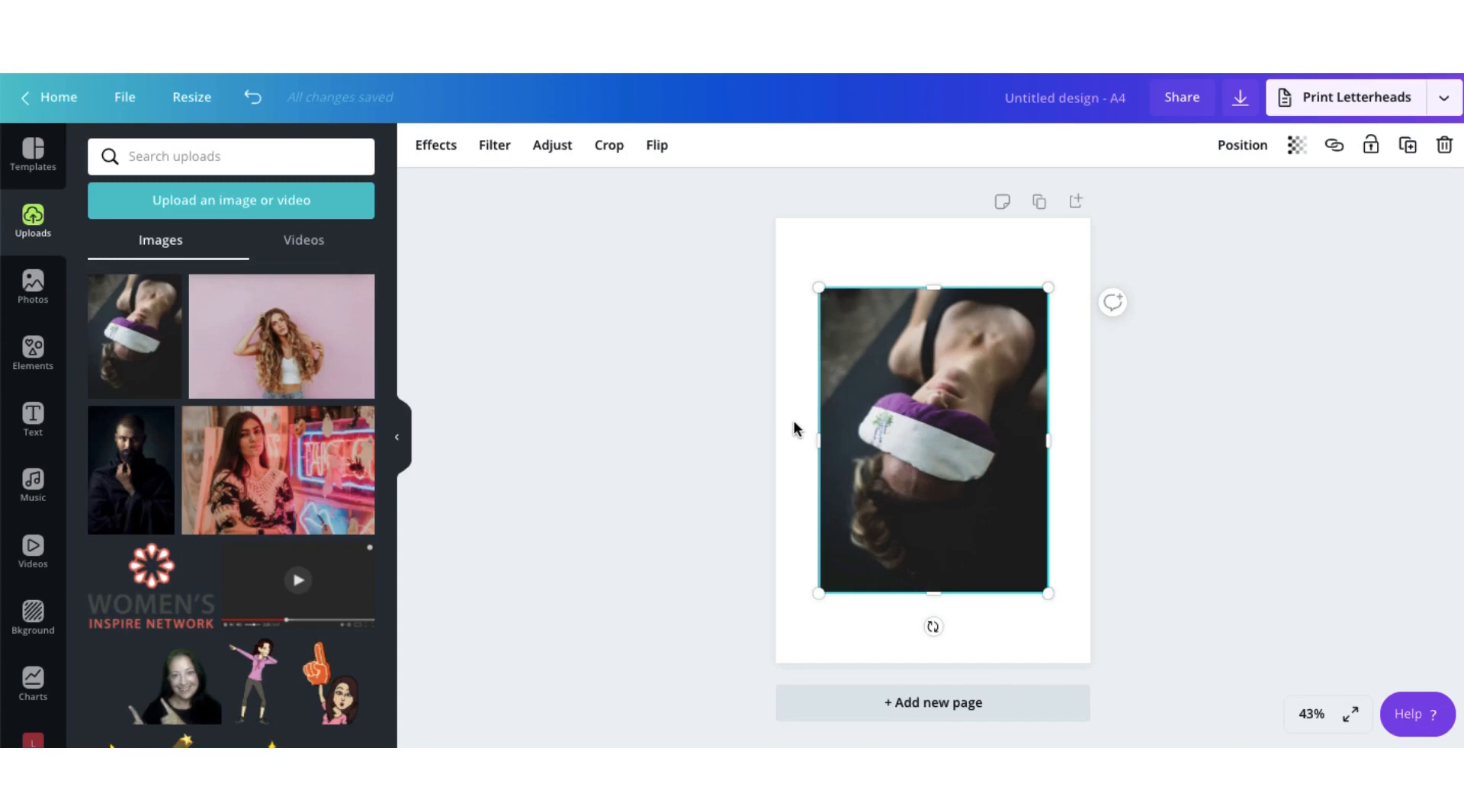
{"action": "mouse_move", "coordinate": [923, 391]}
{"action": "left_mouse_down"}
{"action": "mouse_move", "coordinate": [911, 394]}
{"action": "mouse_move", "coordinate": [929, 387]}
{"action": "left_mouse_up"}
{"action": "left_click_drag", "start_coordinate": [817, 289], "coordinate": [773, 218]}
{"action": "left_click_drag", "start_coordinate": [1067, 608], "coordinate": [1099, 663]}
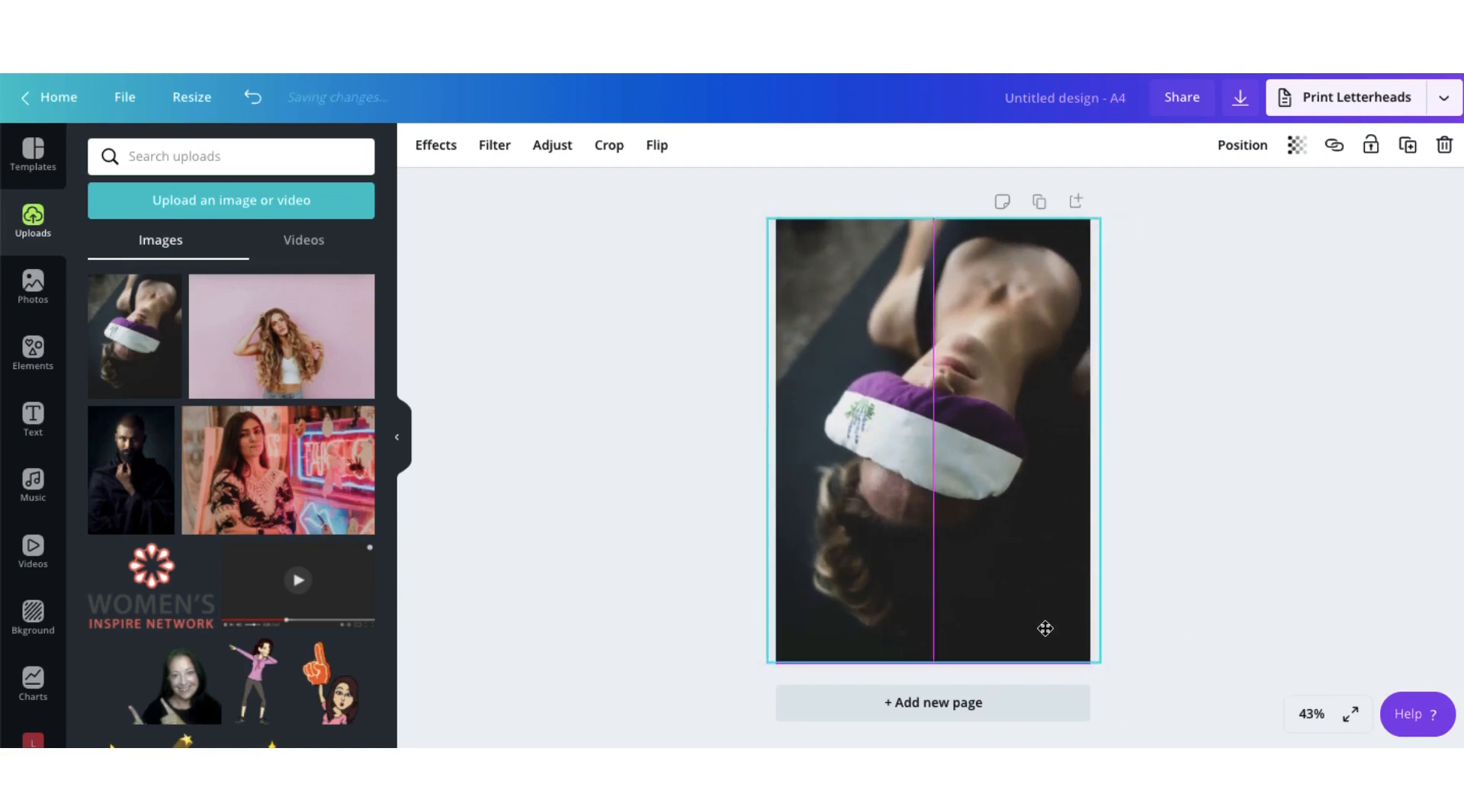
{"action": "left_click", "coordinate": [1196, 562]}
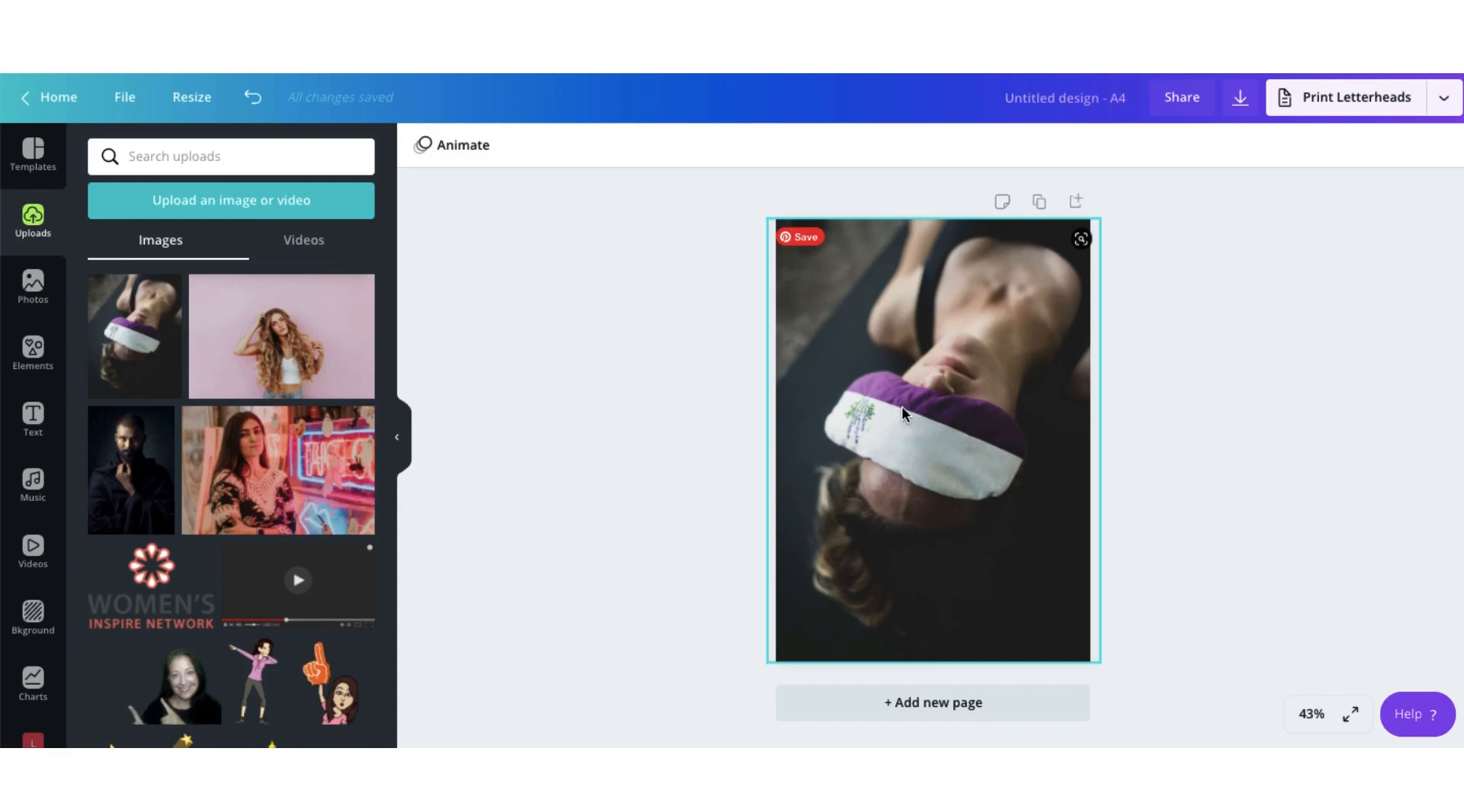
- Find the letter-shaped frames among the elements and add the R frame to the page
{"action": "left_click", "coordinate": [33, 349]}
{"action": "scroll", "coordinate": [128, 356], "scroll_direction": "down", "scroll_amount": 1}
{"action": "scroll", "coordinate": [128, 356], "scroll_direction": "down", "scroll_amount": 5}
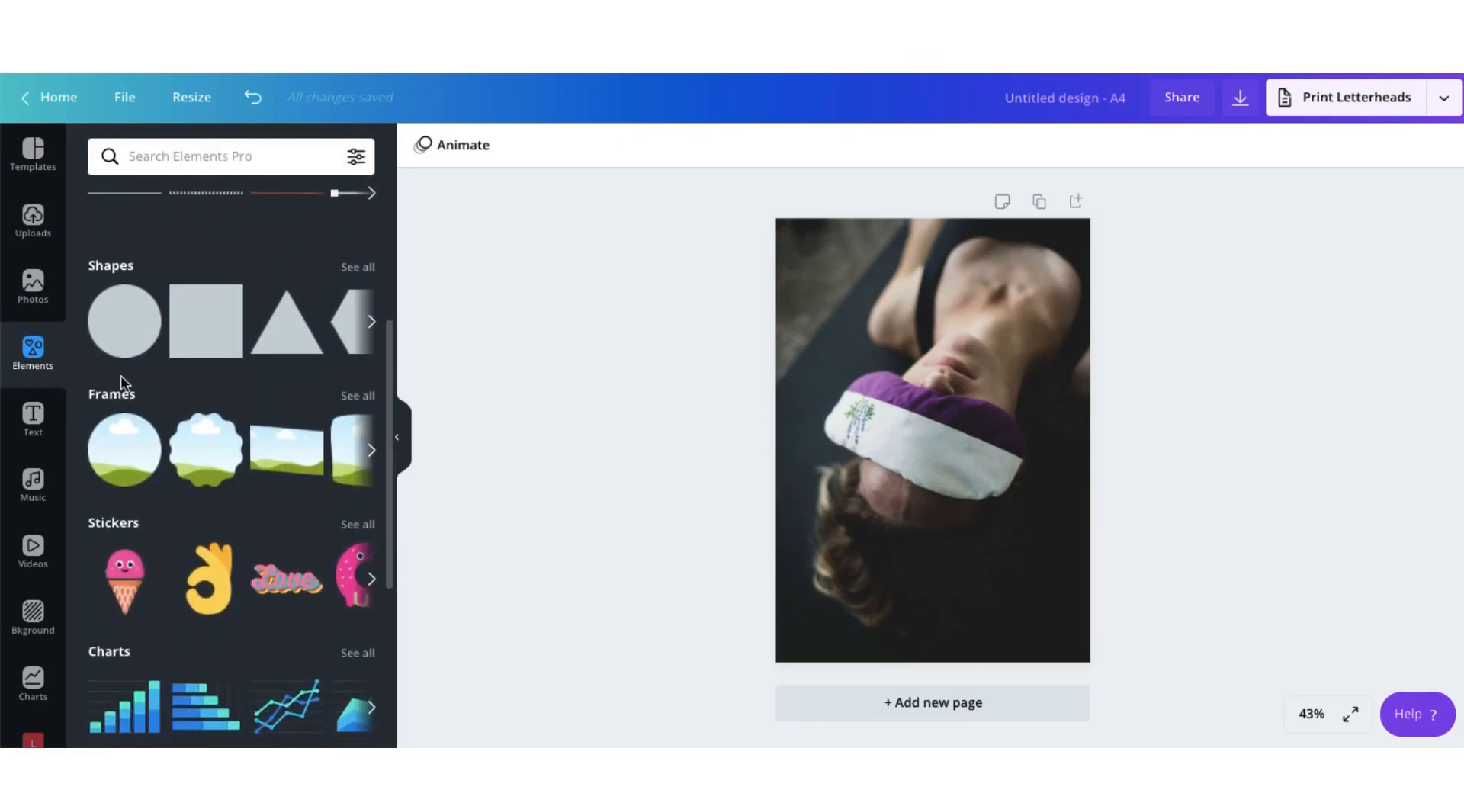
{"action": "left_click", "coordinate": [114, 393]}
{"action": "scroll", "coordinate": [136, 425], "scroll_direction": "down", "scroll_amount": 2}
{"action": "scroll", "coordinate": [140, 431], "scroll_direction": "down", "scroll_amount": 5}
{"action": "scroll", "coordinate": [140, 431], "scroll_direction": "down", "scroll_amount": 8}
{"action": "scroll", "coordinate": [183, 433], "scroll_direction": "down", "scroll_amount": 5}
{"action": "scroll", "coordinate": [225, 436], "scroll_direction": "down", "scroll_amount": 3}
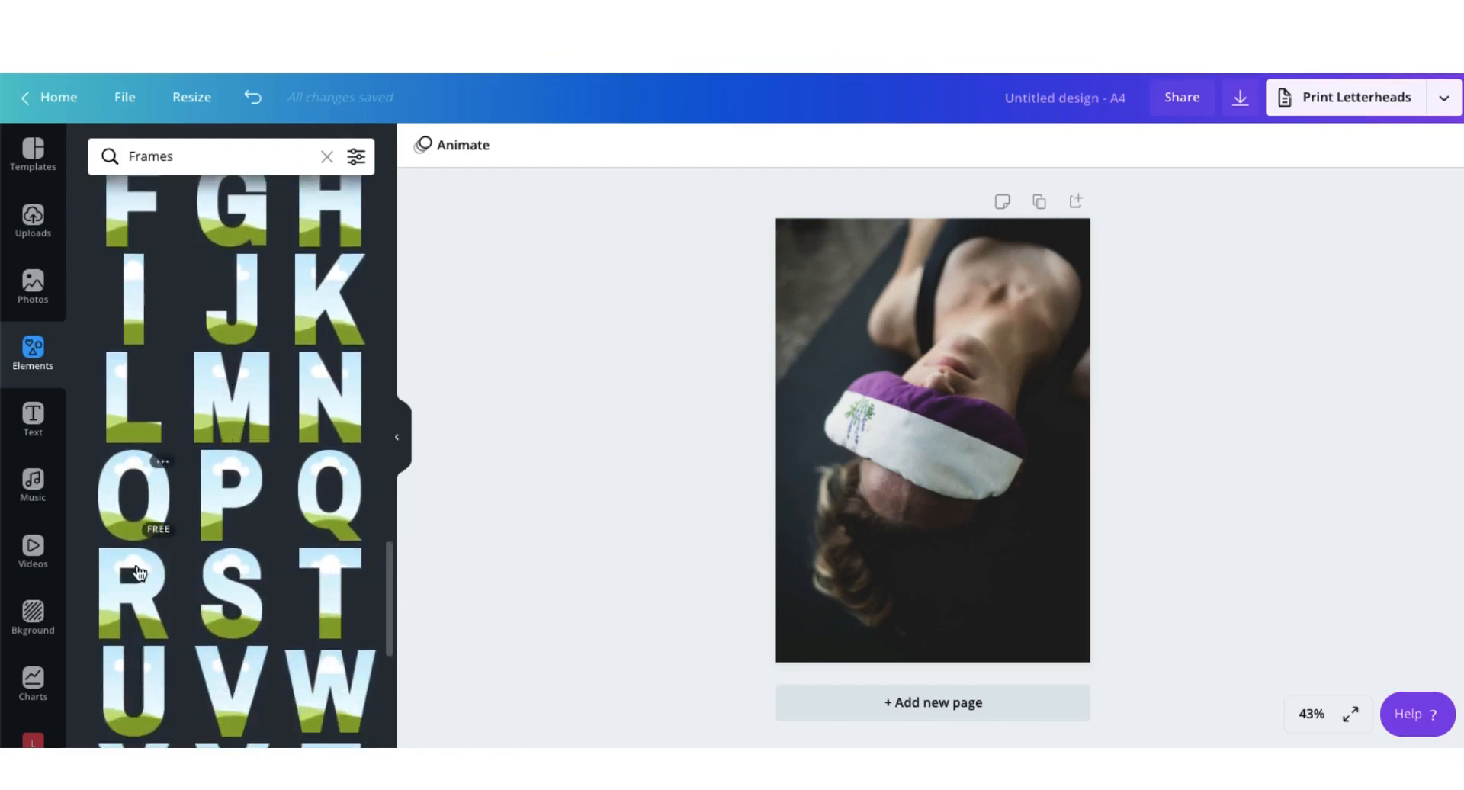
{"action": "left_click", "coordinate": [131, 594]}
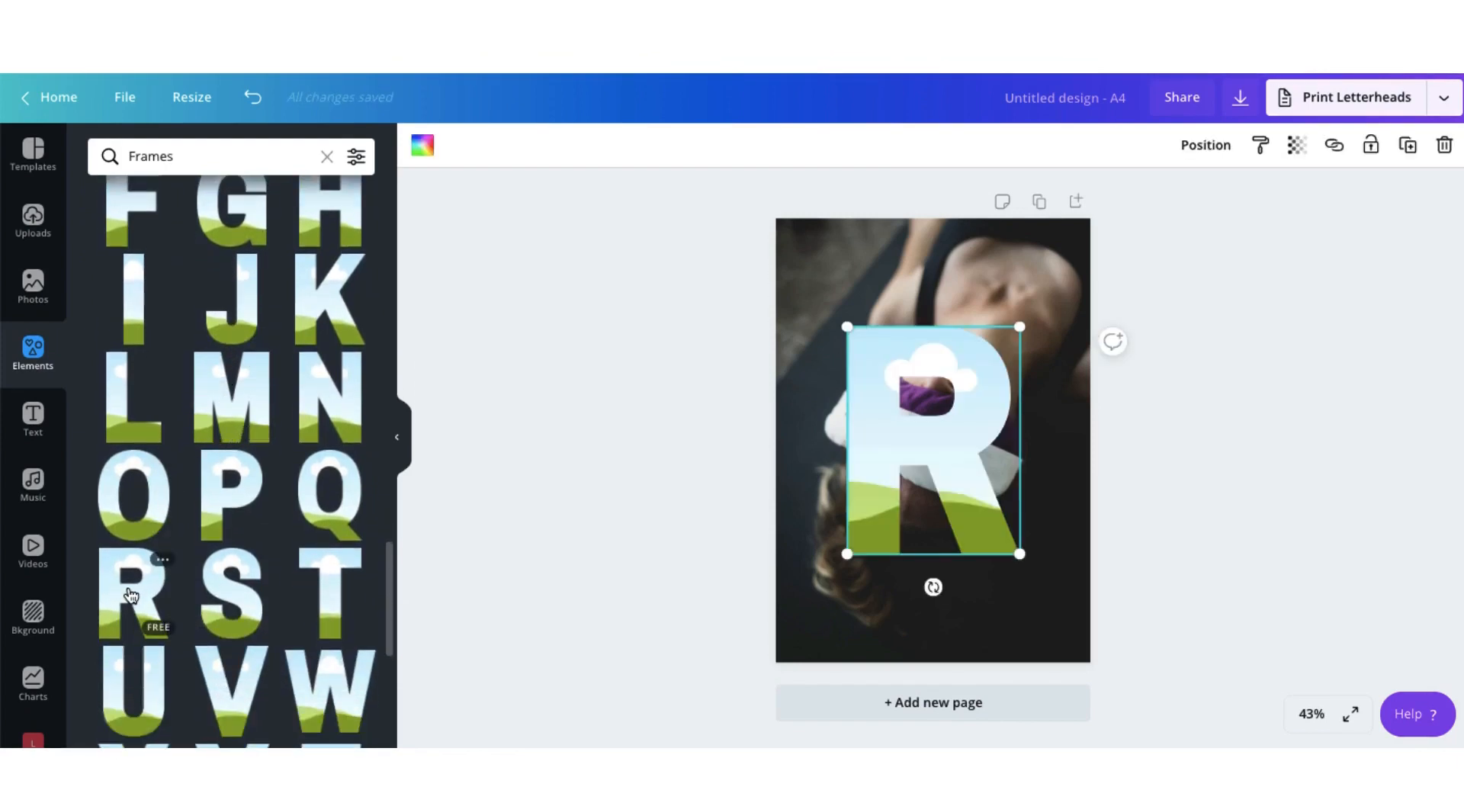
- Shrink the R frame and position it in the upper-left area of the photo
{"action": "left_click_drag", "start_coordinate": [1018, 550], "coordinate": [934, 440]}
{"action": "left_click_drag", "start_coordinate": [885, 386], "coordinate": [850, 320]}
{"action": "left_click_drag", "start_coordinate": [899, 366], "coordinate": [881, 347]}
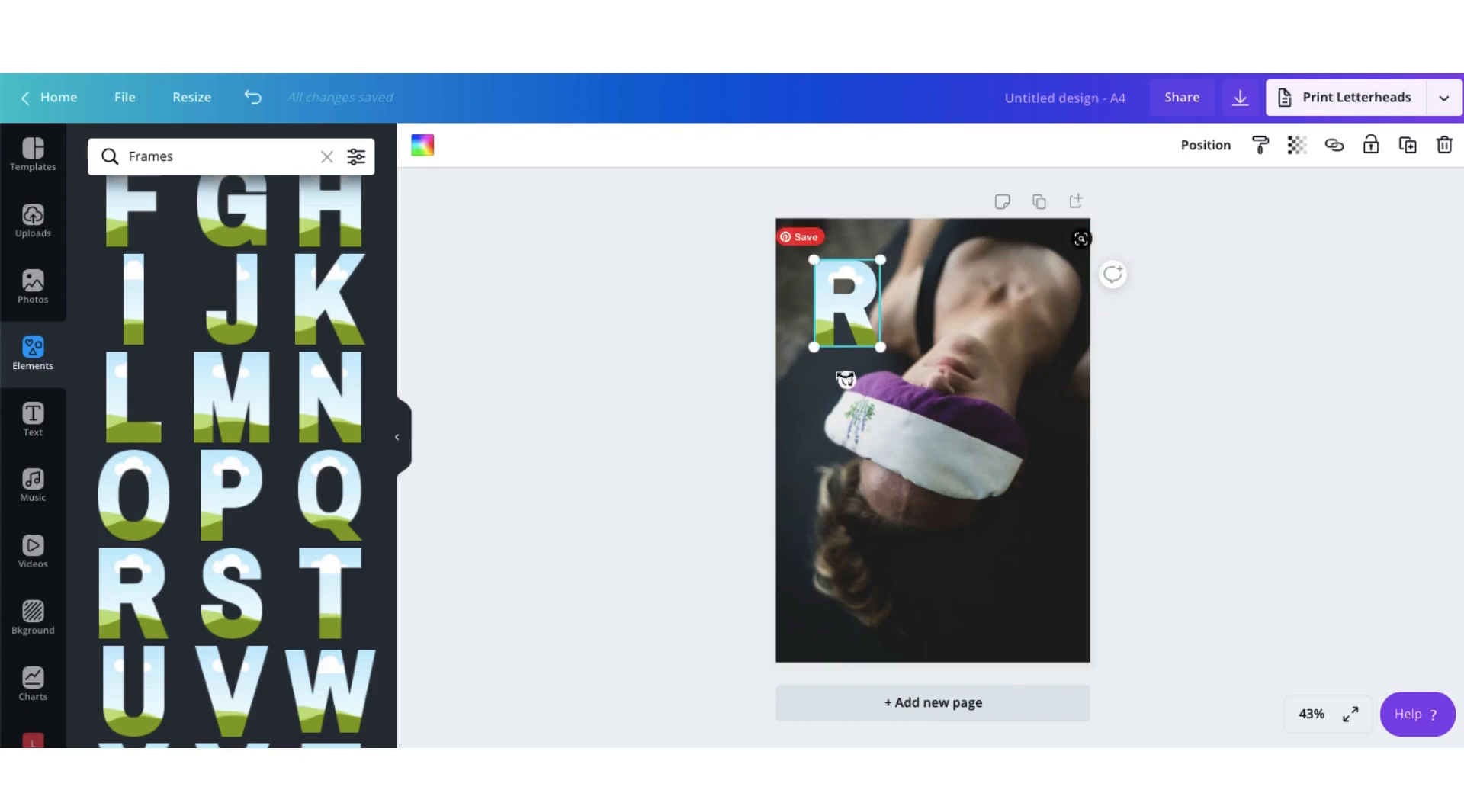
- Add the E and L letter frames, shrink them and place them side by side below the R
{"action": "scroll", "coordinate": [296, 369], "scroll_direction": "up", "scroll_amount": 2}
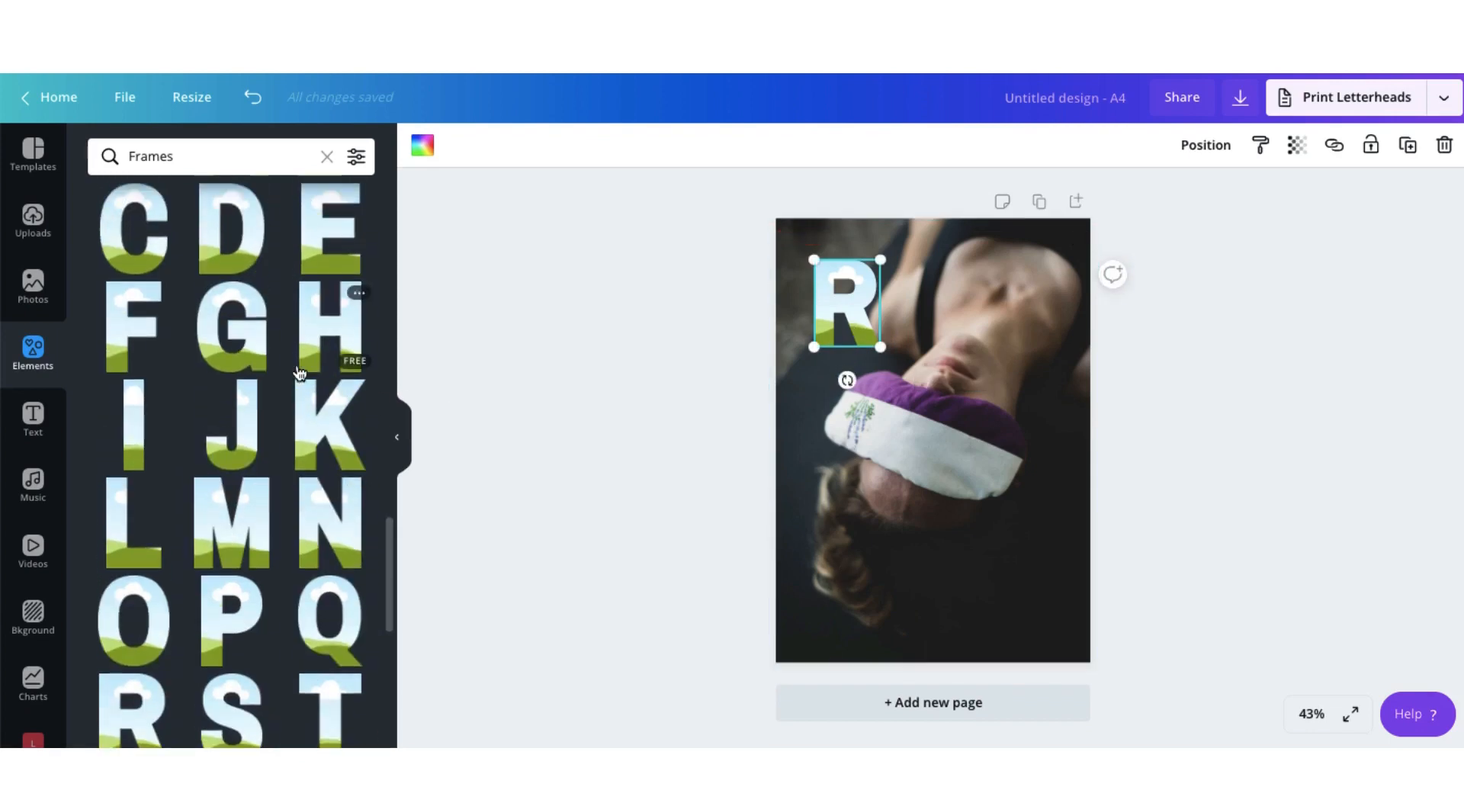
{"action": "left_click", "coordinate": [330, 229]}
{"action": "left_click_drag", "start_coordinate": [1014, 563], "coordinate": [845, 412]}
{"action": "left_click", "coordinate": [133, 423]}
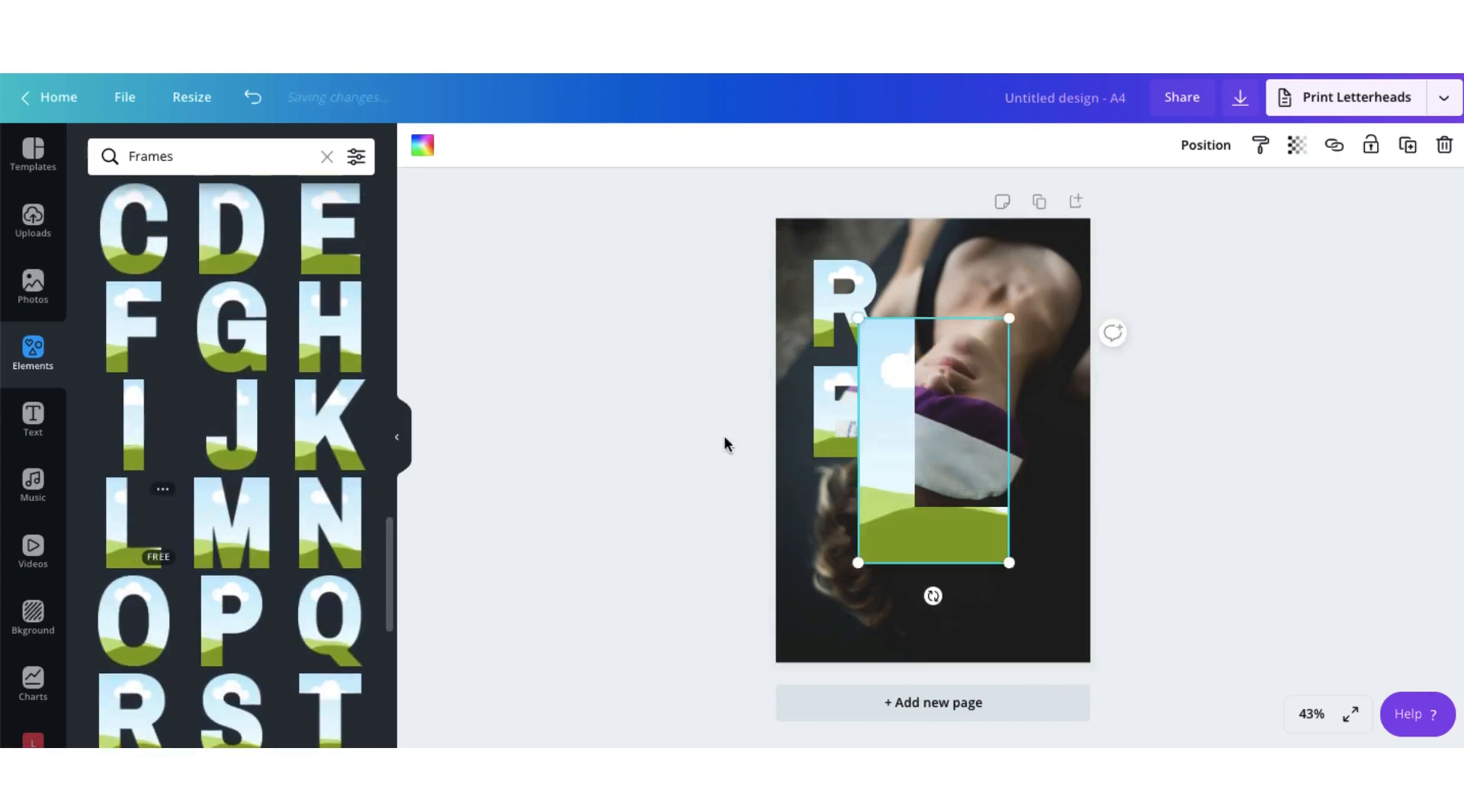
{"action": "left_click_drag", "start_coordinate": [1006, 562], "coordinate": [935, 429]}
- Add the A letter frame and shrink it to sit beside the L
{"action": "scroll", "coordinate": [229, 443], "scroll_direction": "up", "scroll_amount": 2}
{"action": "left_click", "coordinate": [232, 246]}
{"action": "left_click_drag", "start_coordinate": [1019, 539], "coordinate": [995, 432]}
- Add the X letter frame, shrink it and place it below the other letters
{"action": "scroll", "coordinate": [353, 463], "scroll_direction": "down", "scroll_amount": 4}
{"action": "left_click", "coordinate": [158, 679]}
{"action": "left_click_drag", "start_coordinate": [1023, 337], "coordinate": [923, 453]}
{"action": "left_click_drag", "start_coordinate": [891, 503], "coordinate": [886, 563]}
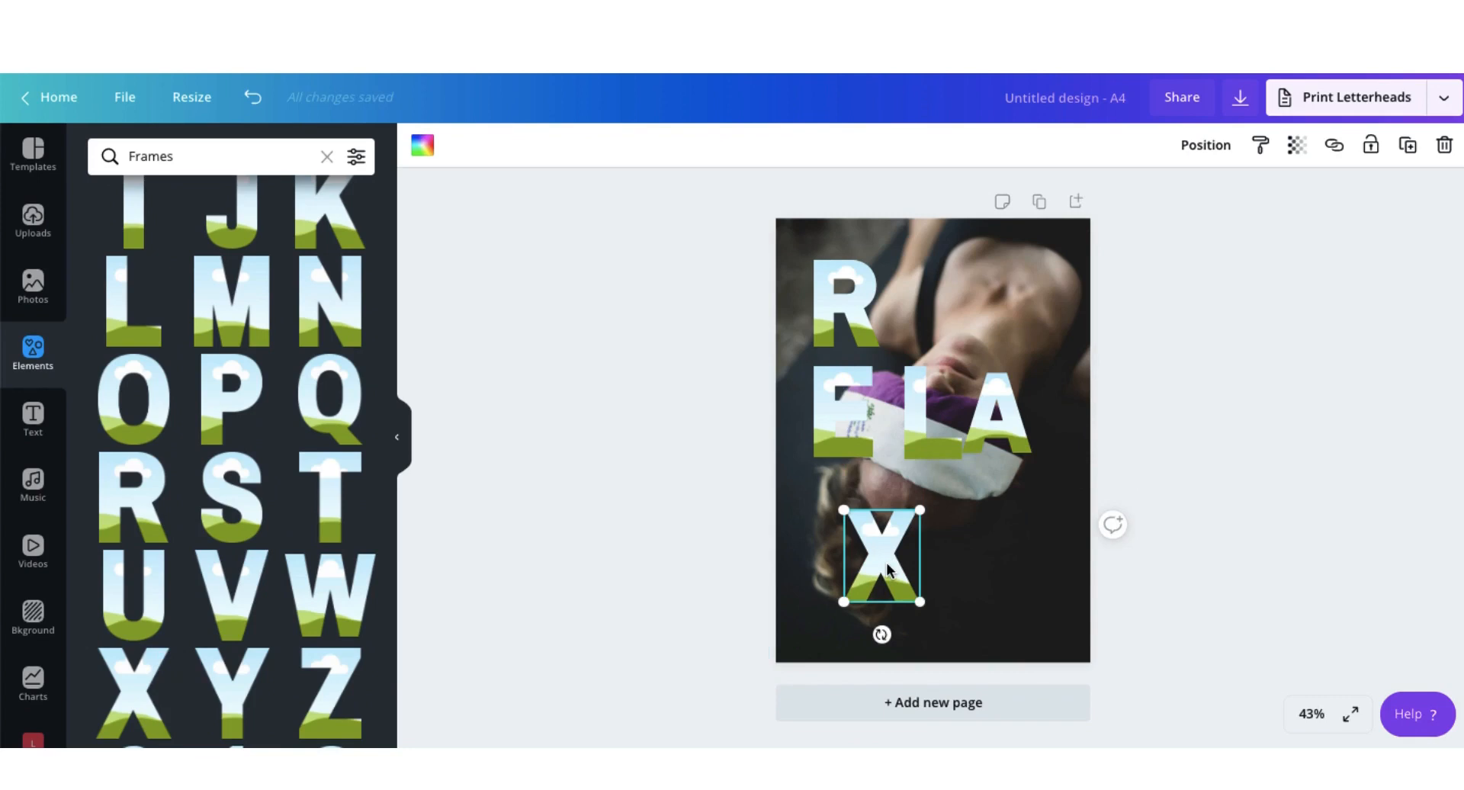
{"action": "left_click", "coordinate": [991, 578]}
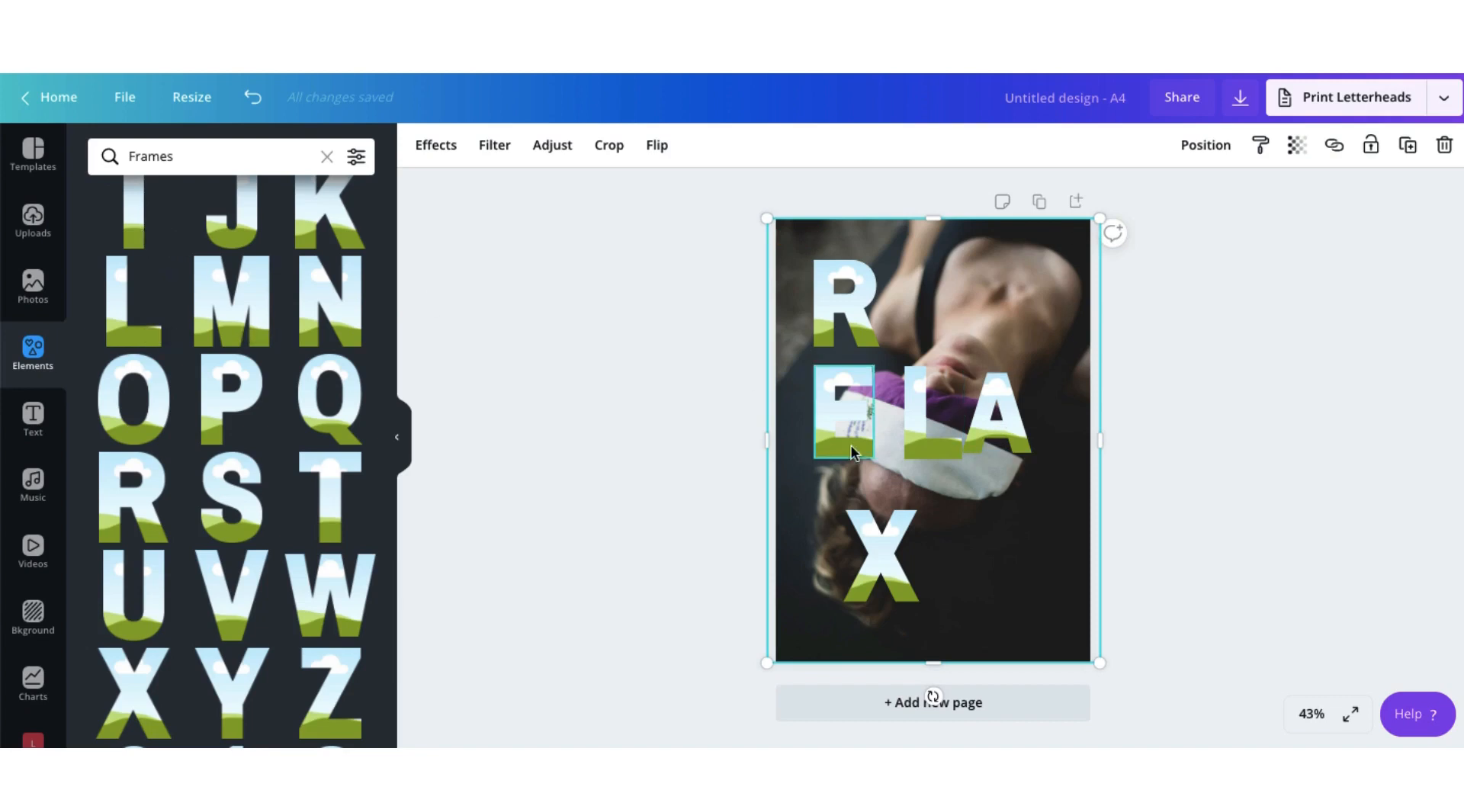
{"action": "scroll", "coordinate": [147, 330], "scroll_direction": "up", "scroll_amount": 2}
{"action": "left_click", "coordinate": [144, 328]}
{"action": "left_click_drag", "start_coordinate": [934, 454], "coordinate": [1033, 556]}
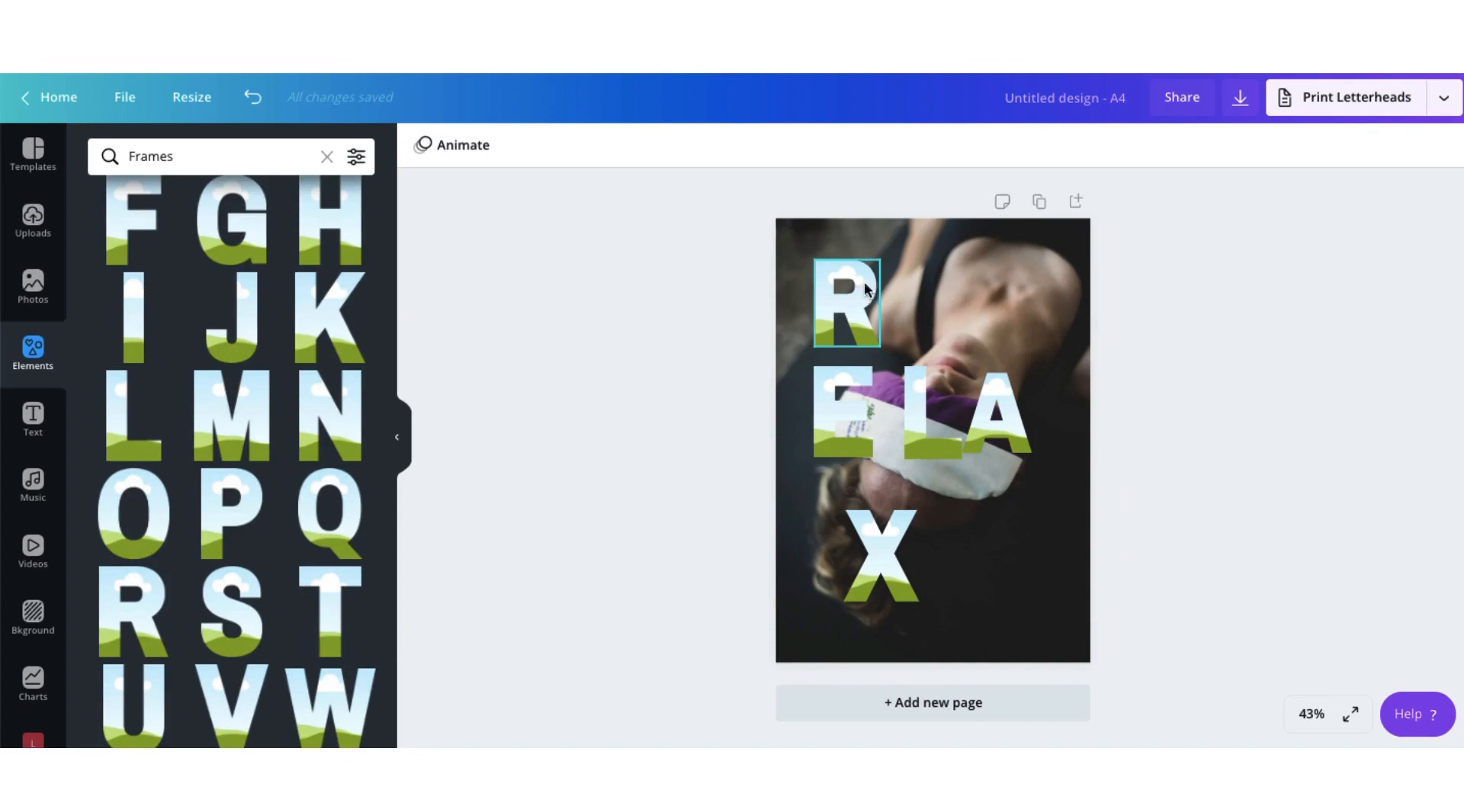
- Move the R frame closer to the page's upper-left corner and make it smaller
{"action": "left_click", "coordinate": [859, 284]}
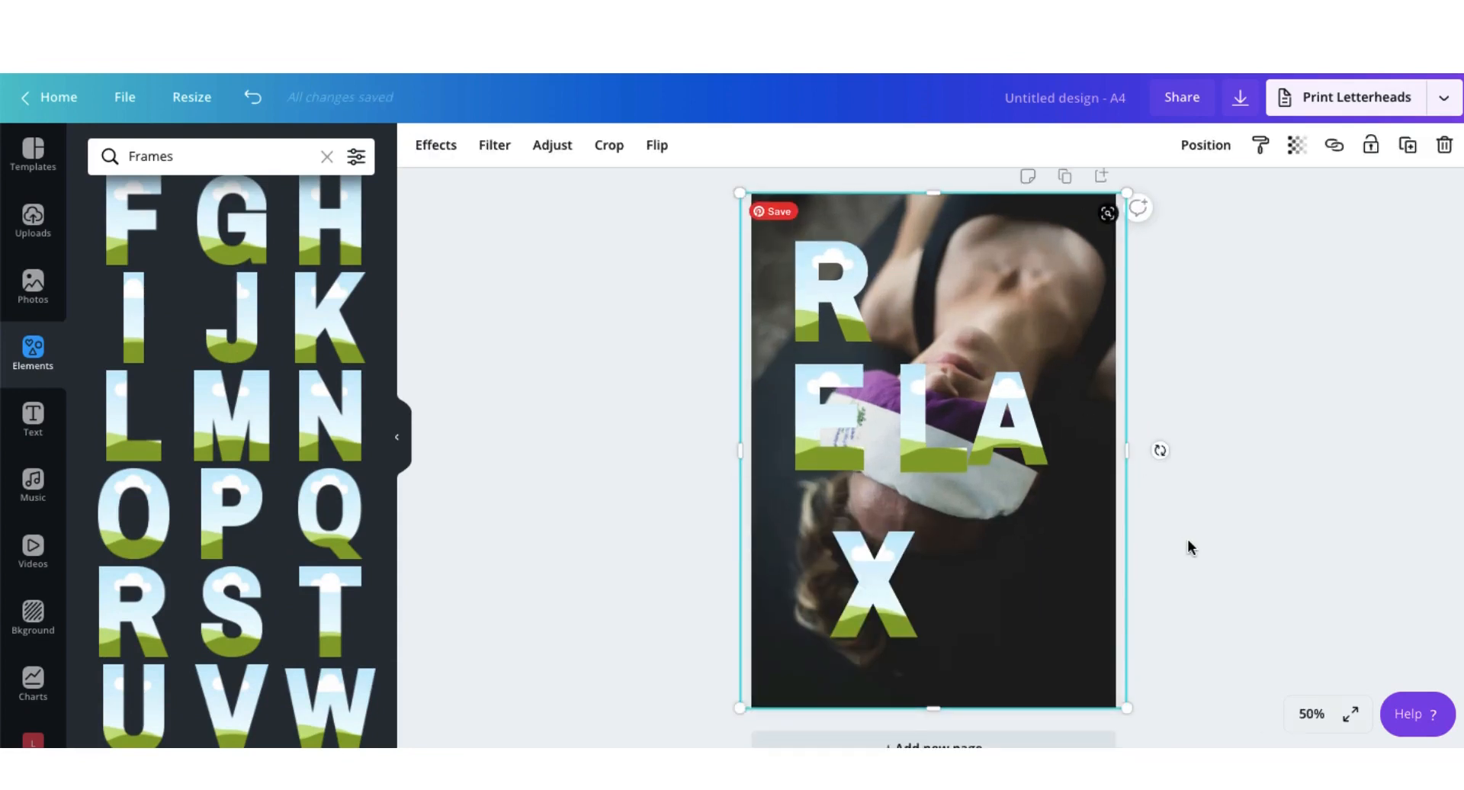
{"action": "left_click", "coordinate": [1307, 714]}
{"action": "left_click", "coordinate": [1287, 465]}
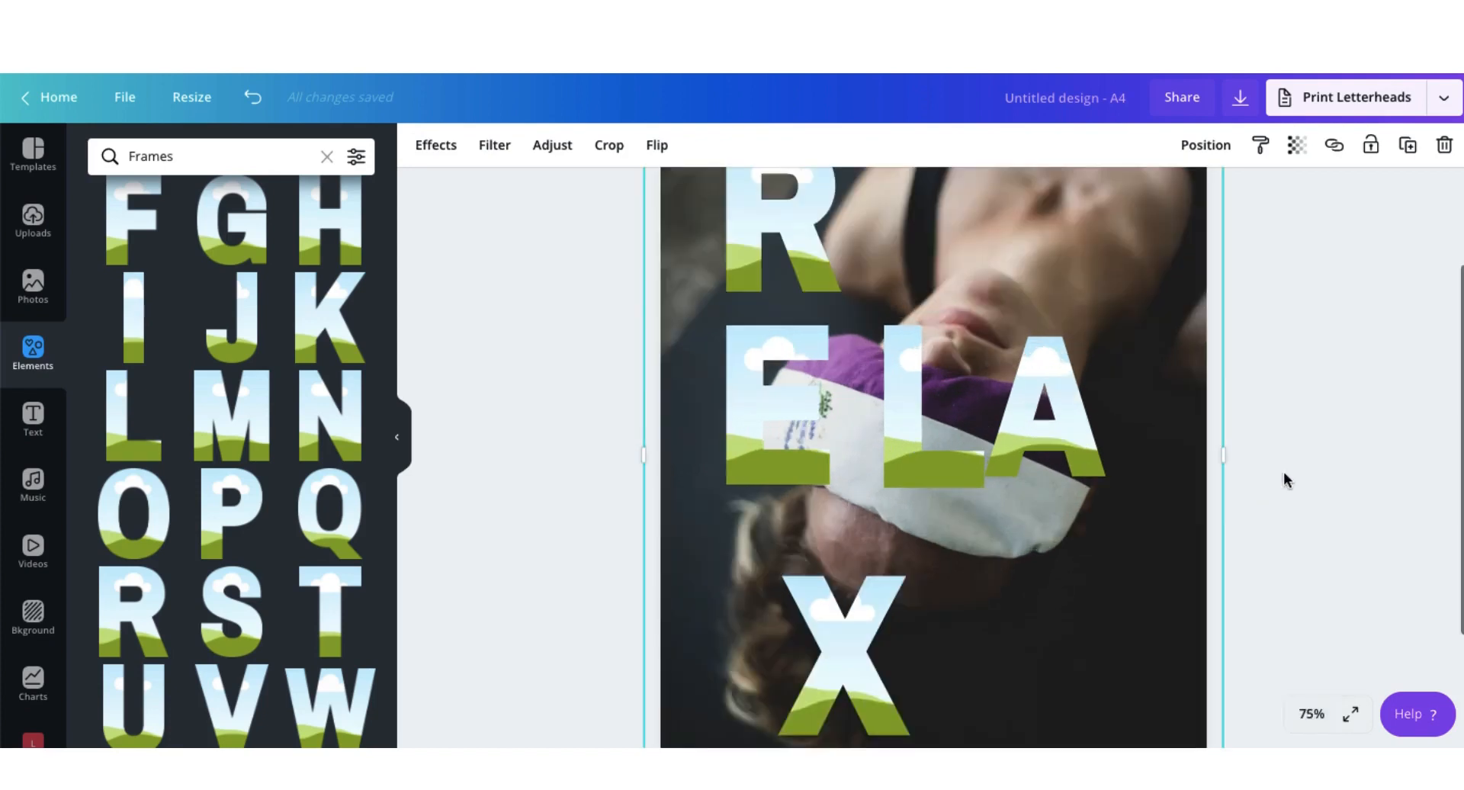
{"action": "scroll", "coordinate": [900, 467], "scroll_direction": "up", "scroll_amount": 3}
{"action": "left_click", "coordinate": [777, 349]}
{"action": "left_click_drag", "start_coordinate": [778, 350], "coordinate": [745, 333]}
{"action": "left_click_drag", "start_coordinate": [808, 393], "coordinate": [796, 379]}
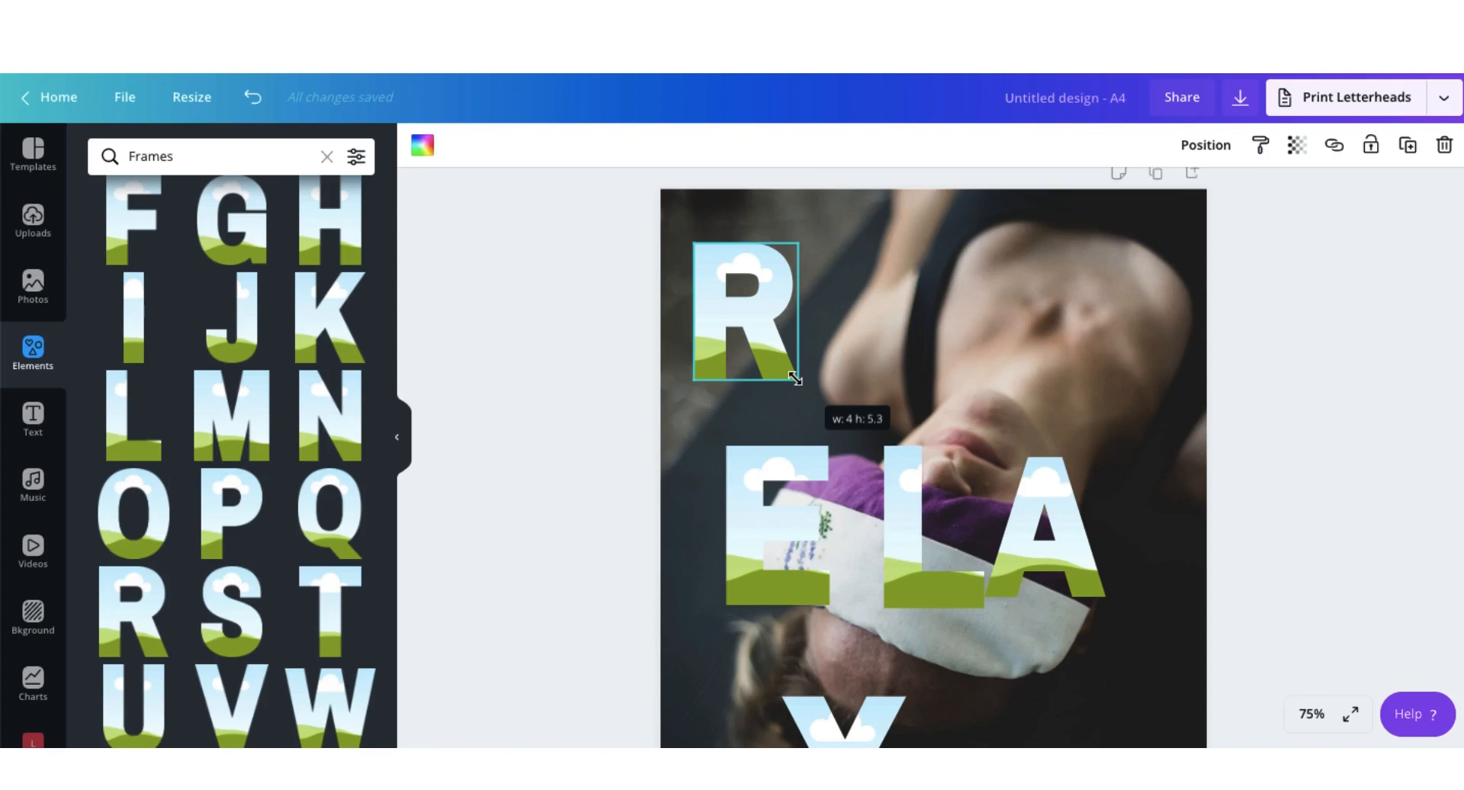
{"action": "left_click_drag", "start_coordinate": [795, 378], "coordinate": [792, 373]}
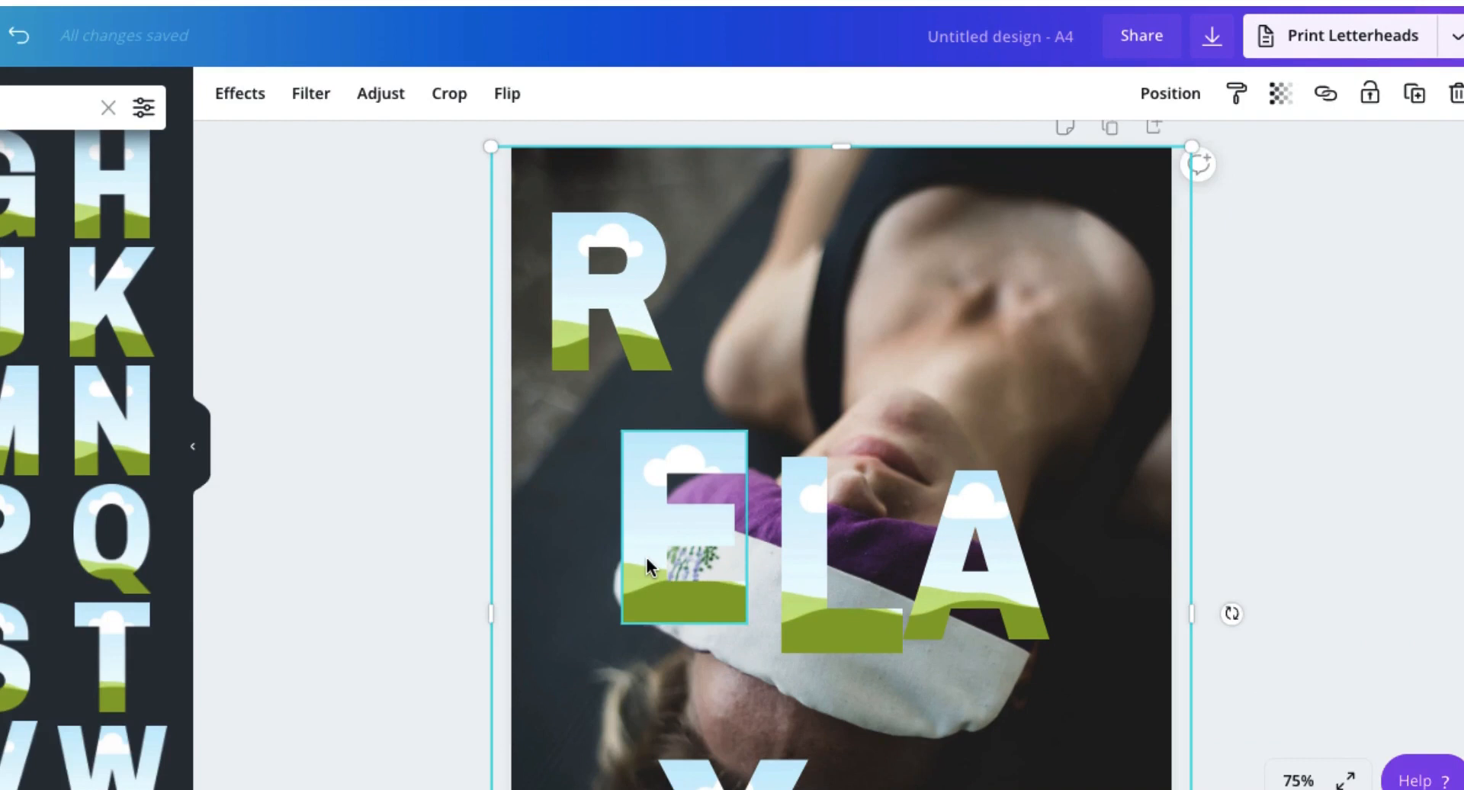
- Move the E frame beside the R and shrink it to about 3.3 wide by 5 high, matching the R's height
{"action": "left_click_drag", "start_coordinate": [647, 560], "coordinate": [706, 354]}
{"action": "left_click_drag", "start_coordinate": [807, 409], "coordinate": [788, 376]}
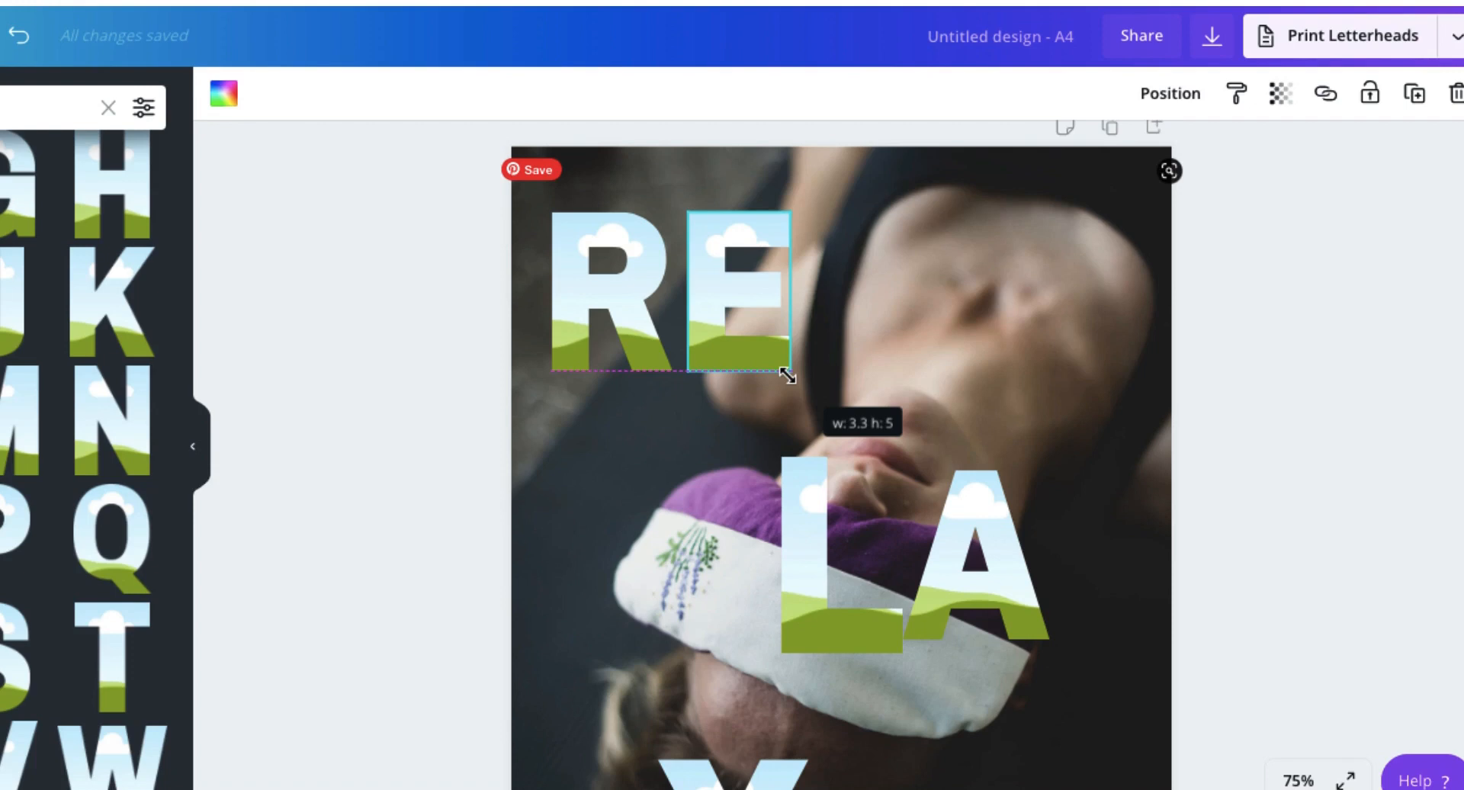
{"action": "left_click_drag", "start_coordinate": [787, 376], "coordinate": [788, 376]}
{"action": "left_click", "coordinate": [738, 428]}
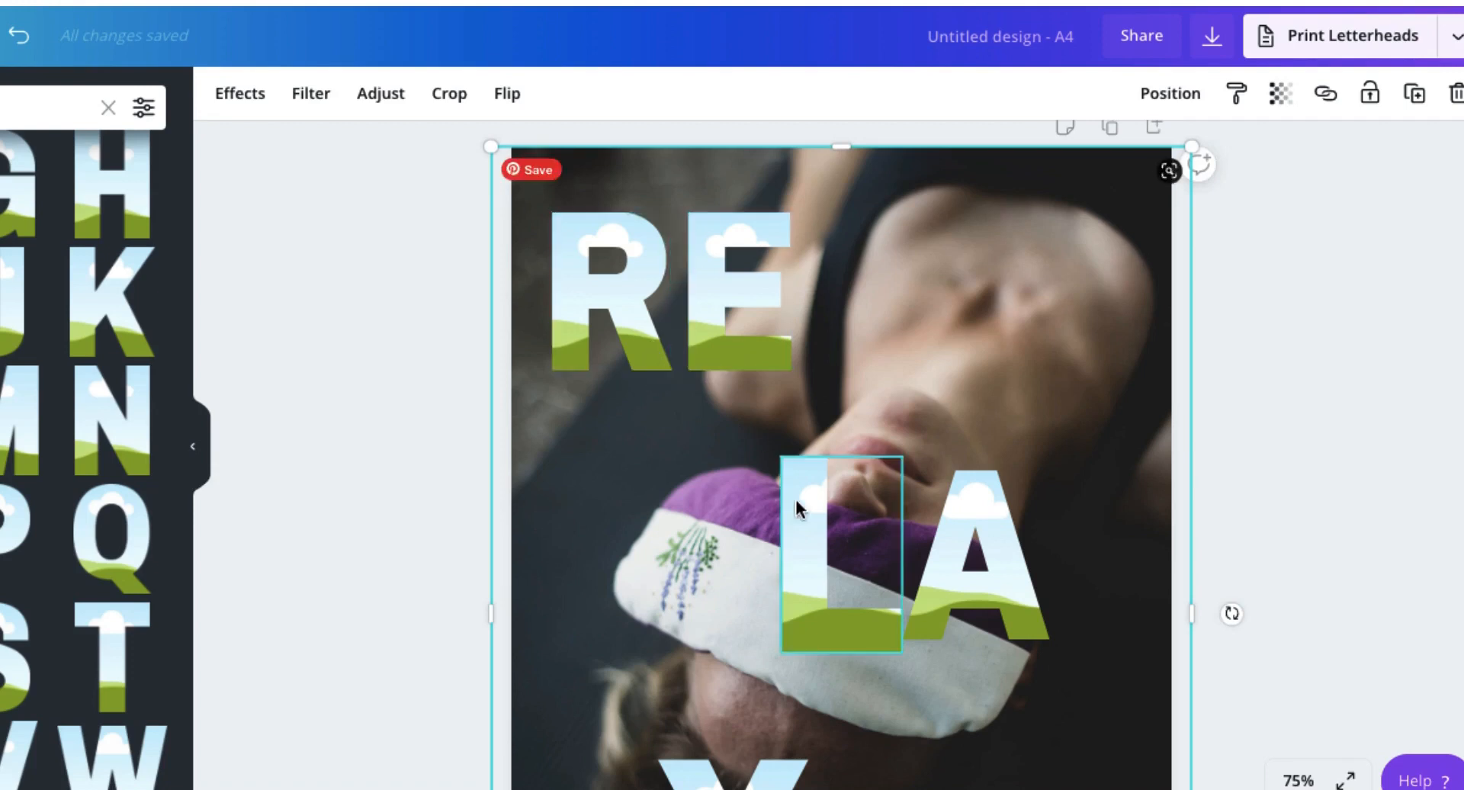
- Move the L frame beside the E, shrink it to the same height, and place the A after it
{"action": "left_click_drag", "start_coordinate": [808, 520], "coordinate": [846, 270]}
{"action": "left_click_drag", "start_coordinate": [934, 409], "coordinate": [910, 371]}
{"action": "left_click_drag", "start_coordinate": [995, 602], "coordinate": [1052, 369]}
- Shrink the X frame and move it to the end of the letter row
{"action": "left_click", "coordinate": [732, 774]}
{"action": "left_click_drag", "start_coordinate": [732, 774], "coordinate": [988, 428]}
{"action": "left_click_drag", "start_coordinate": [1069, 615], "coordinate": [1024, 567]}
{"action": "left_click_drag", "start_coordinate": [967, 509], "coordinate": [1100, 326]}
- Shift the R, E, L and A frames slightly left to make room for the X
{"action": "left_click_drag", "start_coordinate": [577, 351], "coordinate": [565, 350]}
{"action": "left_click_drag", "start_coordinate": [762, 337], "coordinate": [742, 336]}
{"action": "left_click_drag", "start_coordinate": [854, 326], "coordinate": [833, 326]}
{"action": "left_click_drag", "start_coordinate": [1034, 321], "coordinate": [1013, 321]}
- Resize the X frame to about 4.2 wide by 5 high so it lines up with the other letters
{"action": "left_click", "coordinate": [1082, 327]}
{"action": "left_click_drag", "start_coordinate": [1042, 377], "coordinate": [1043, 374]}
{"action": "left_click_drag", "start_coordinate": [1043, 223], "coordinate": [1034, 216]}
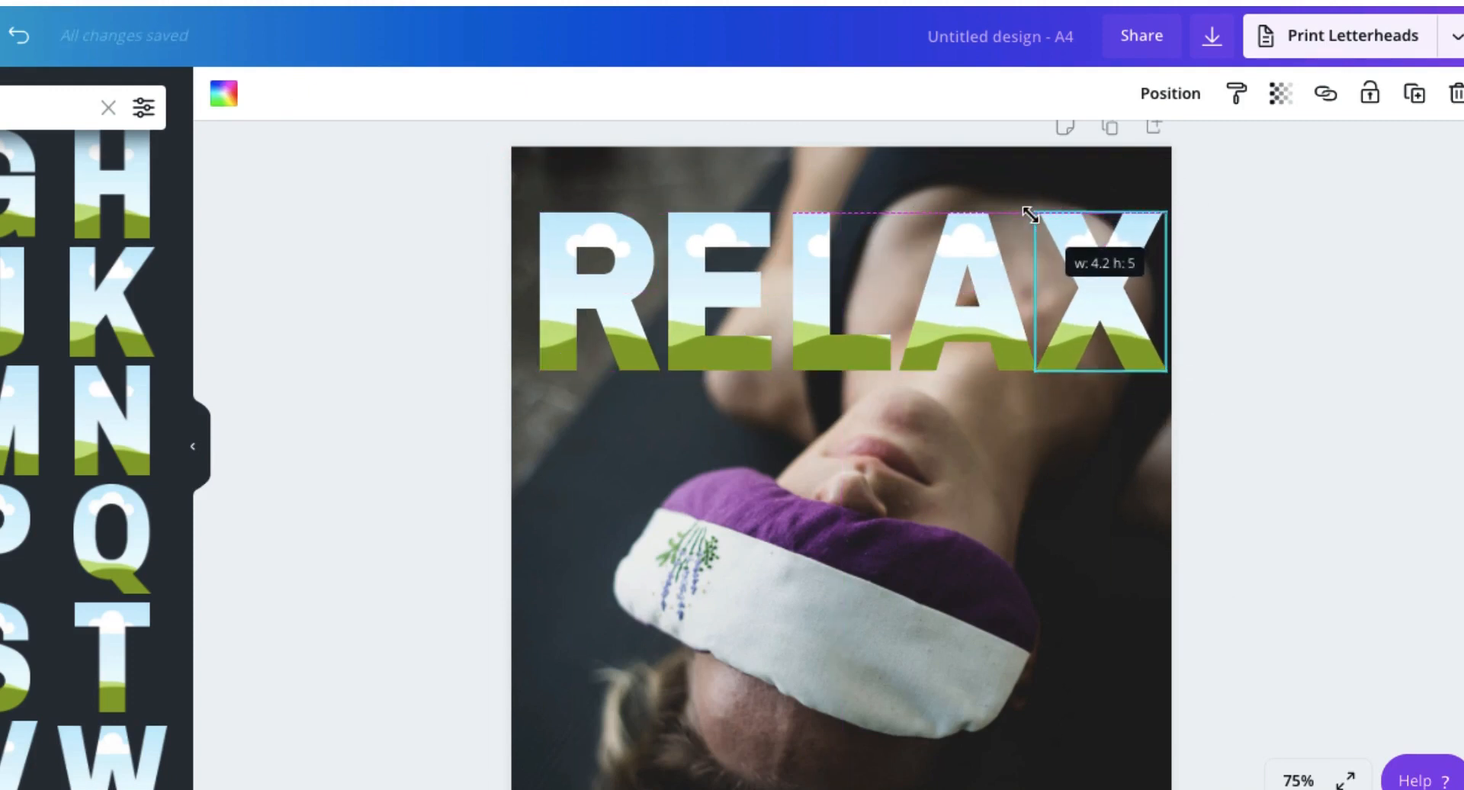
{"action": "left_click", "coordinate": [962, 556]}
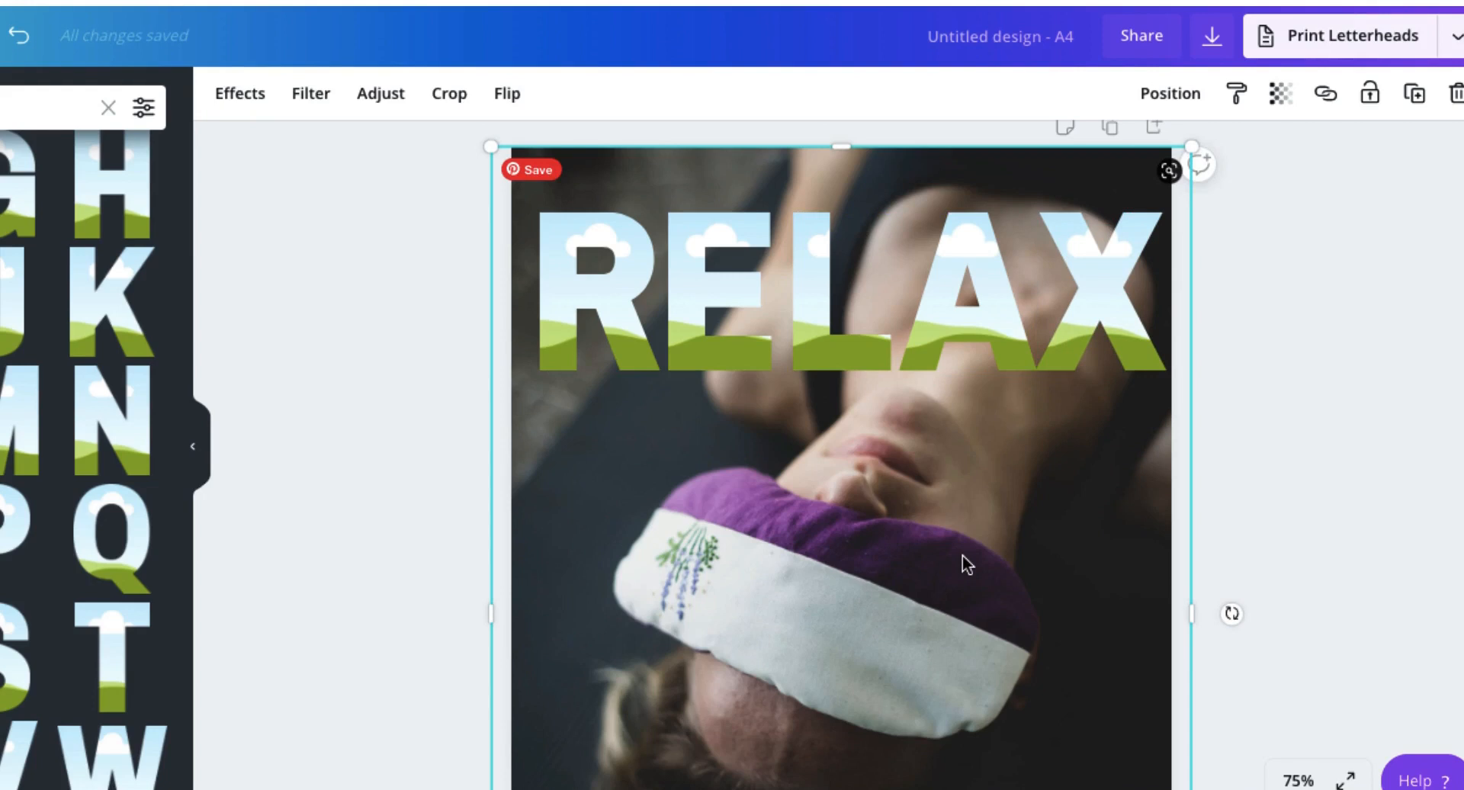
{"action": "scroll", "coordinate": [962, 555], "scroll_direction": "down", "scroll_amount": 4}
{"action": "left_click", "coordinate": [1298, 780]}
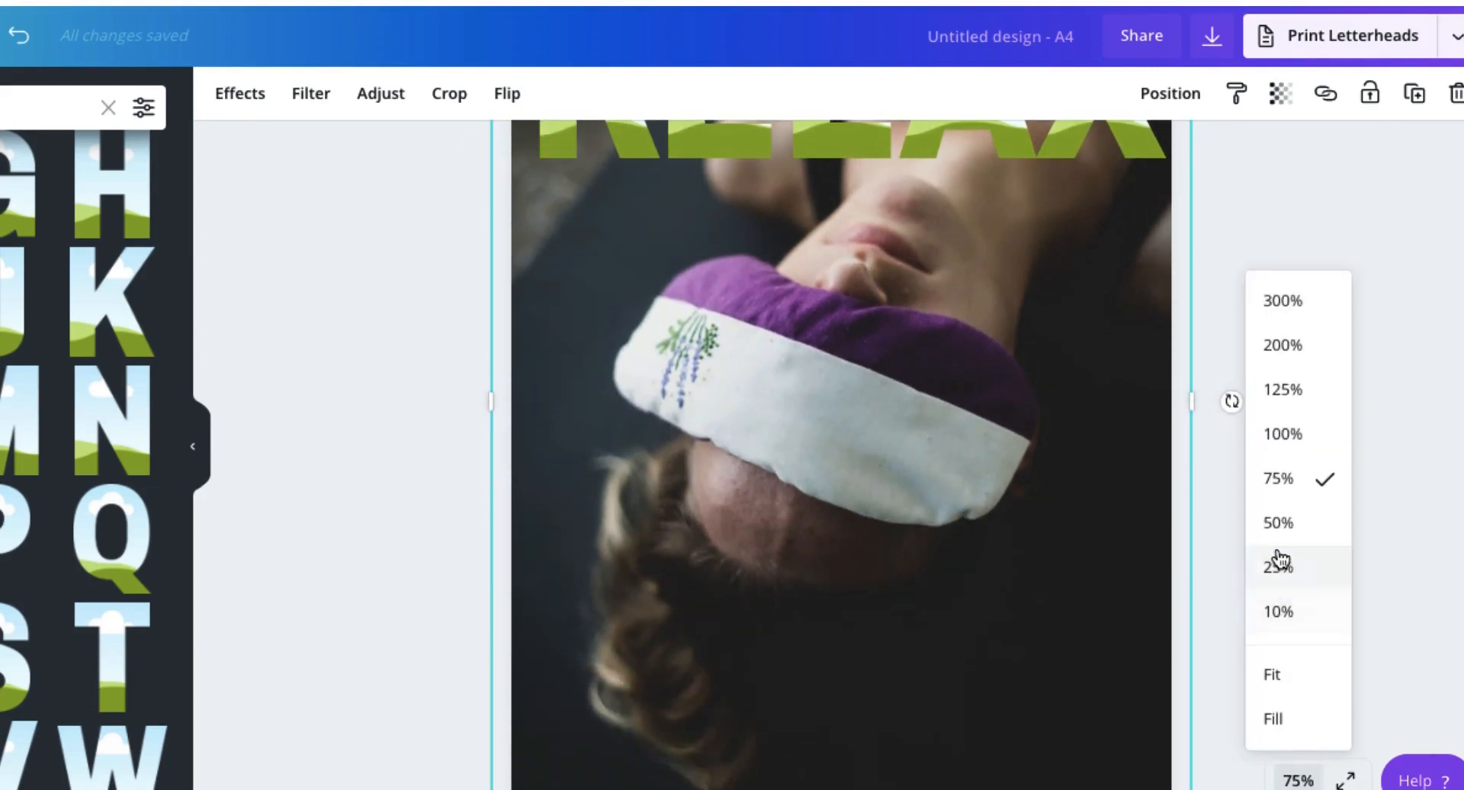
{"action": "left_click", "coordinate": [1278, 522]}
{"action": "scroll", "coordinate": [706, 377], "scroll_direction": "up", "scroll_amount": 1}
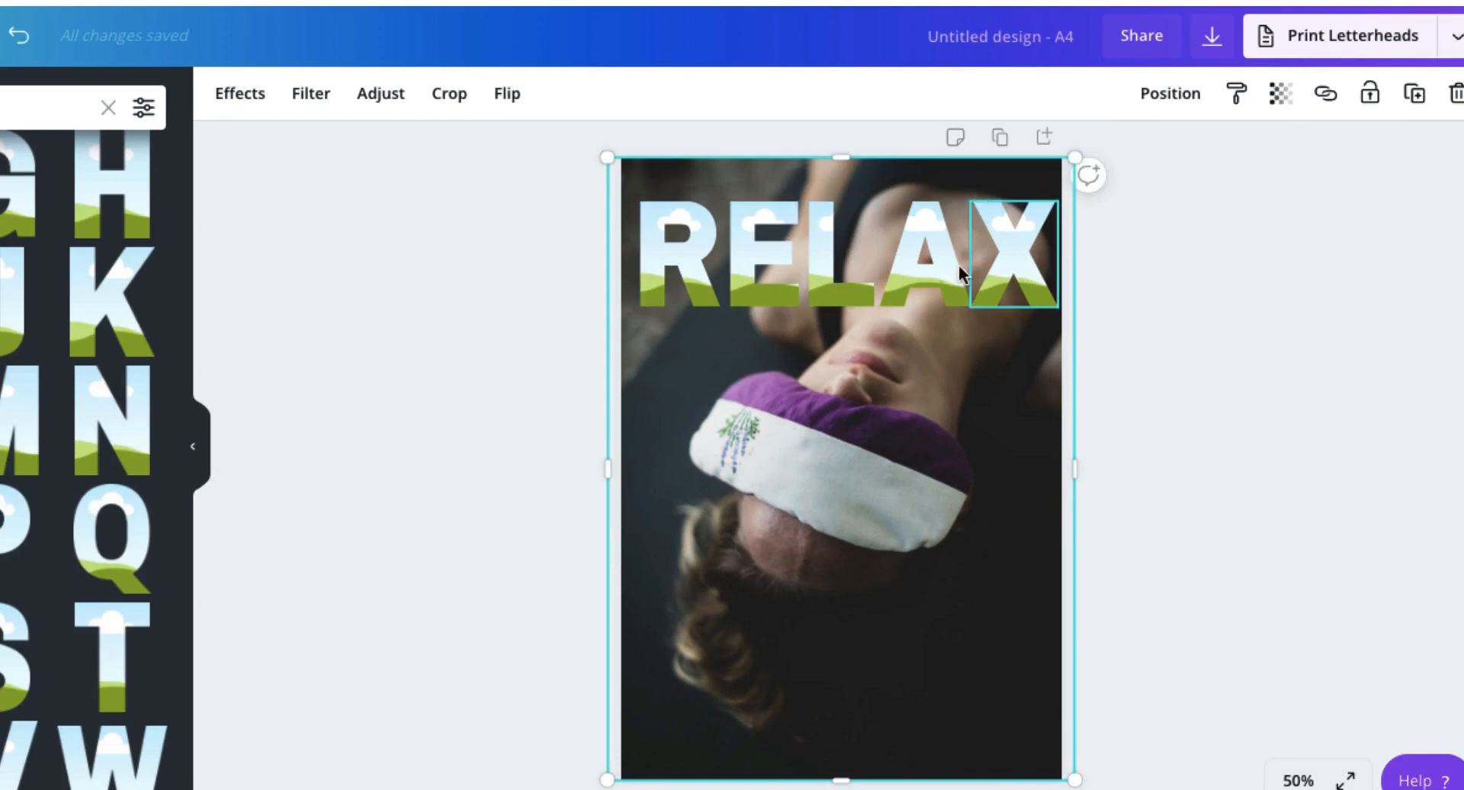
- Rearrange the R, E, L, A and X frames from a row into a vertical column along the page's left side
{"action": "left_click", "coordinate": [780, 267]}
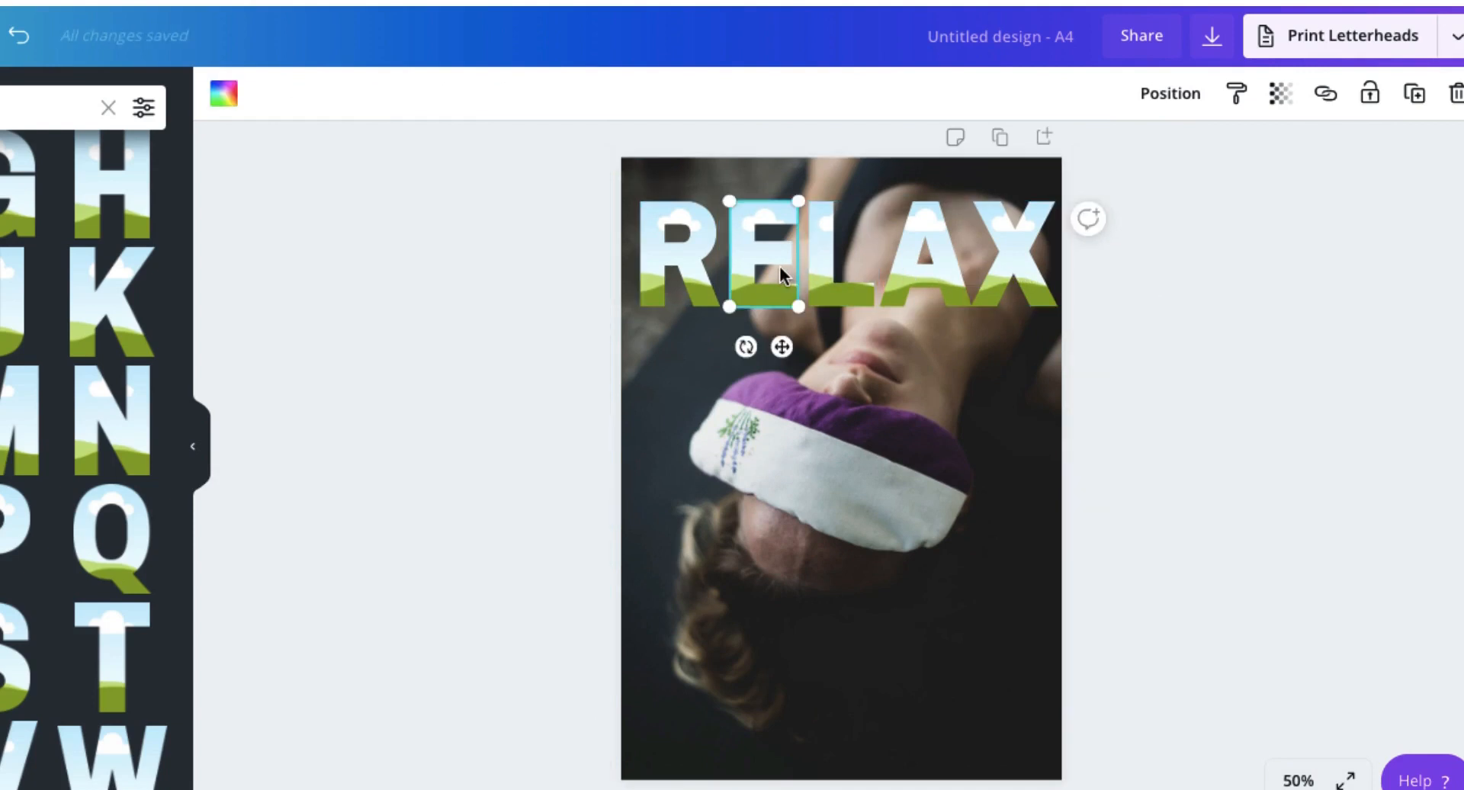
{"action": "left_click_drag", "start_coordinate": [779, 266], "coordinate": [720, 400]}
{"action": "left_click", "coordinate": [692, 280]}
{"action": "left_click_drag", "start_coordinate": [692, 286], "coordinate": [719, 286]}
{"action": "left_click_drag", "start_coordinate": [702, 400], "coordinate": [702, 384]}
{"action": "left_click_drag", "start_coordinate": [823, 285], "coordinate": [680, 523]}
{"action": "left_click_drag", "start_coordinate": [900, 290], "coordinate": [674, 648]}
{"action": "left_click_drag", "start_coordinate": [1018, 287], "coordinate": [696, 751]}
- Fine-tune the positions of the R, E and L frames so the column is left-aligned and evenly spaced
{"action": "left_click", "coordinate": [705, 290]}
{"action": "left_click_drag", "start_coordinate": [705, 291], "coordinate": [704, 302]}
{"action": "left_click", "coordinate": [657, 347]}
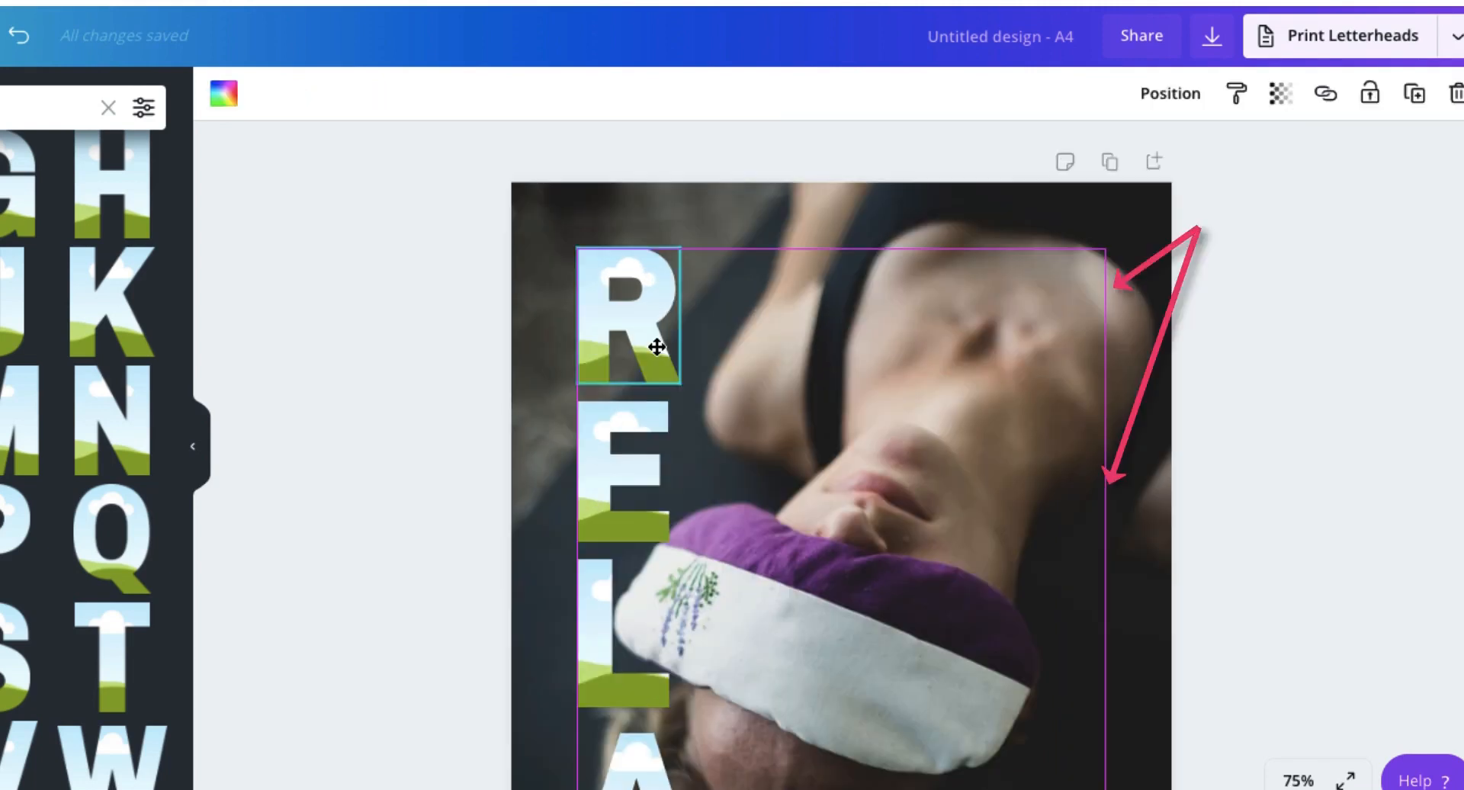
{"action": "left_click", "coordinate": [610, 463]}
{"action": "scroll", "coordinate": [607, 460], "scroll_direction": "down", "scroll_amount": 4}
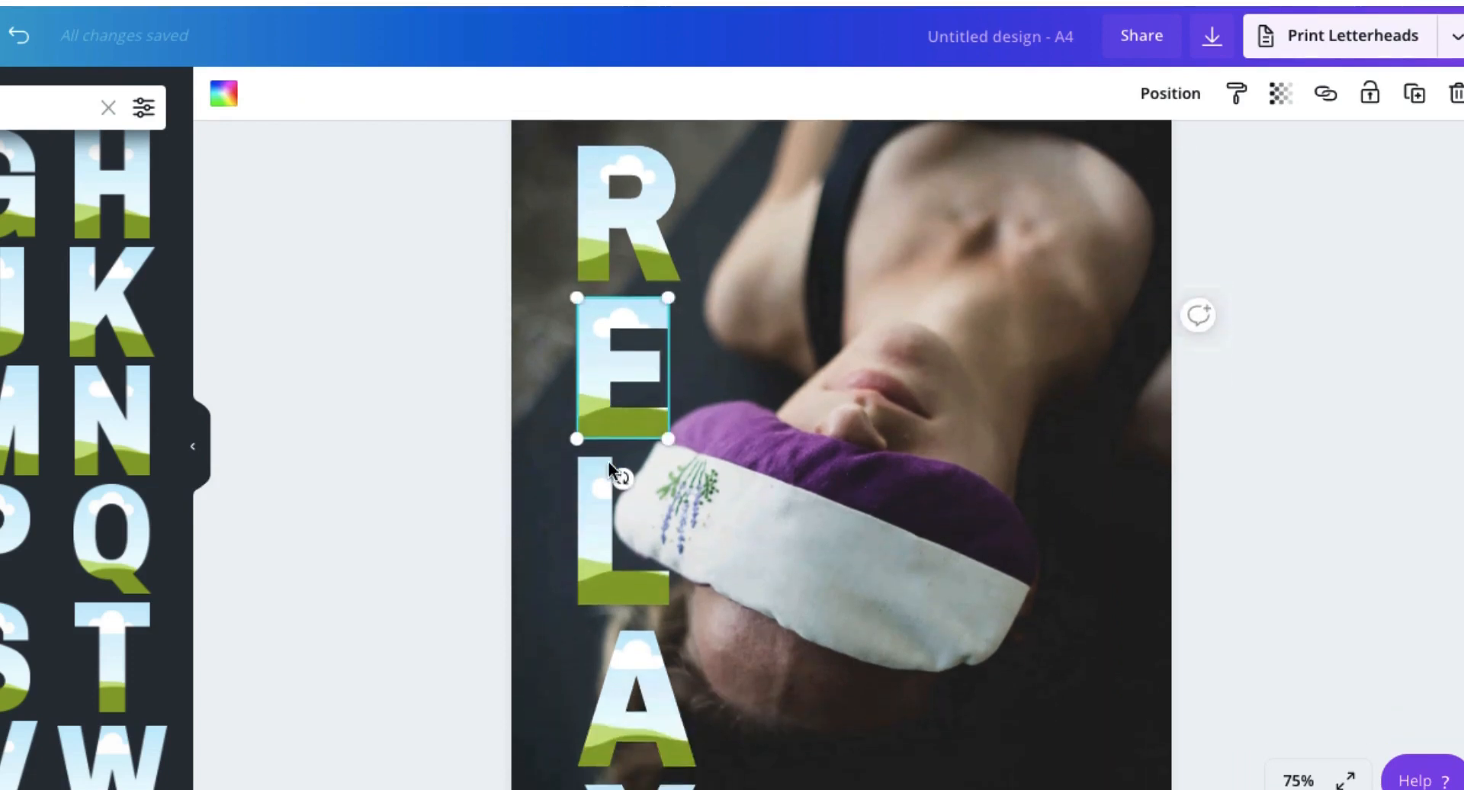
{"action": "left_click_drag", "start_coordinate": [614, 543], "coordinate": [609, 554]}
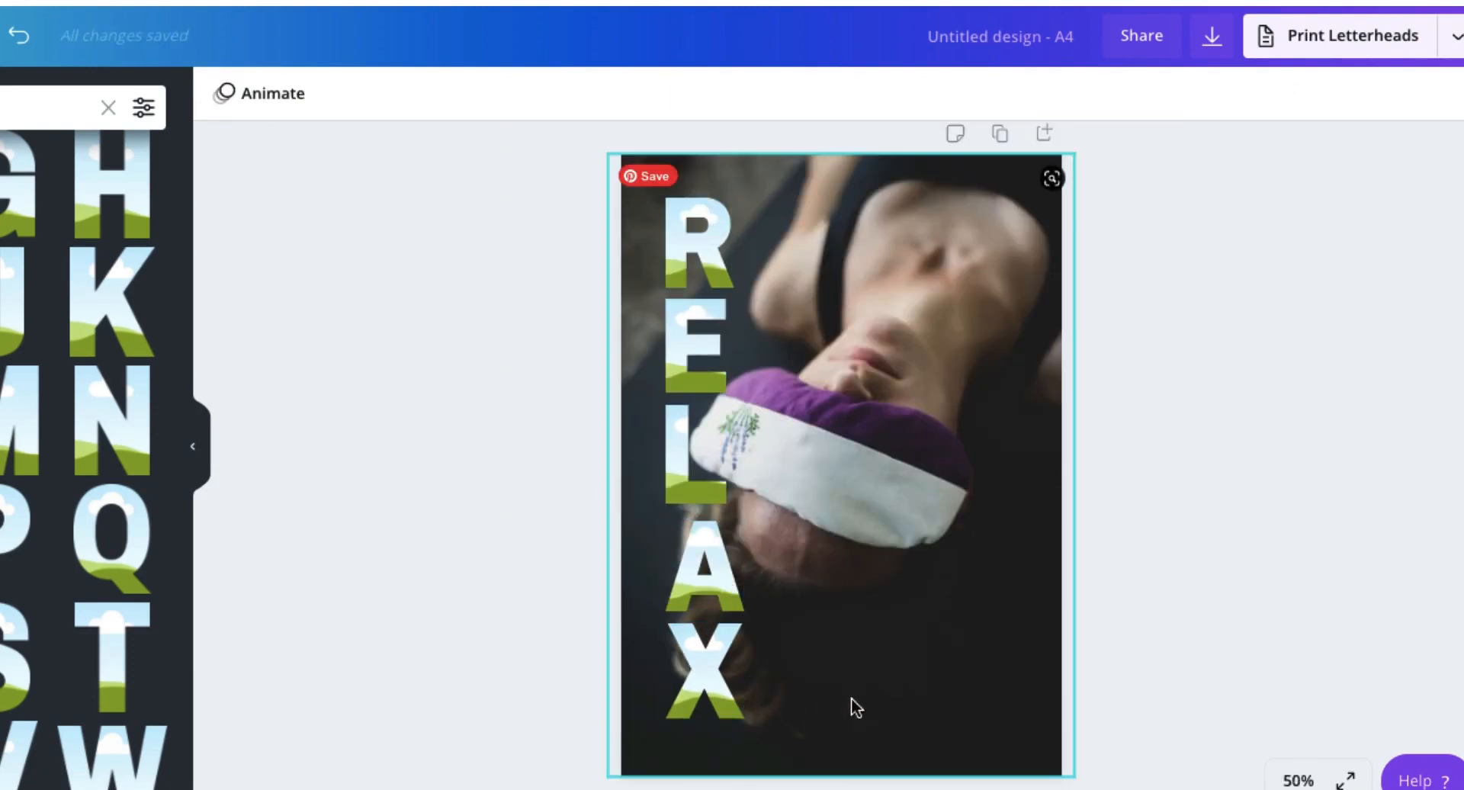
- Lock the background photo in place and shift the whole column of letter frames slightly right
{"action": "left_click", "coordinate": [918, 693]}
{"action": "left_click", "coordinate": [1371, 96]}
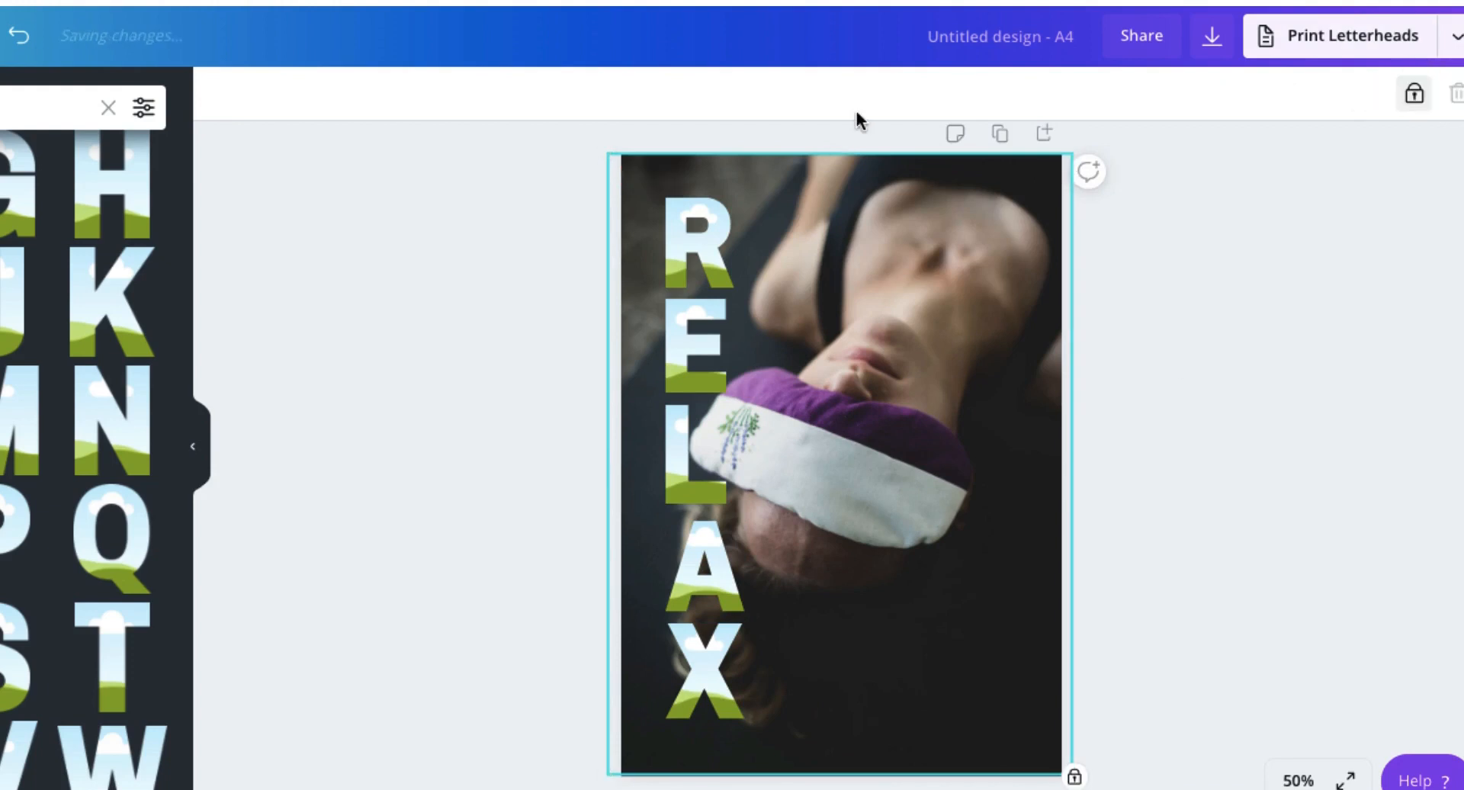
{"action": "left_click_drag", "start_coordinate": [707, 151], "coordinate": [748, 724]}
{"action": "left_click", "coordinate": [1133, 700]}
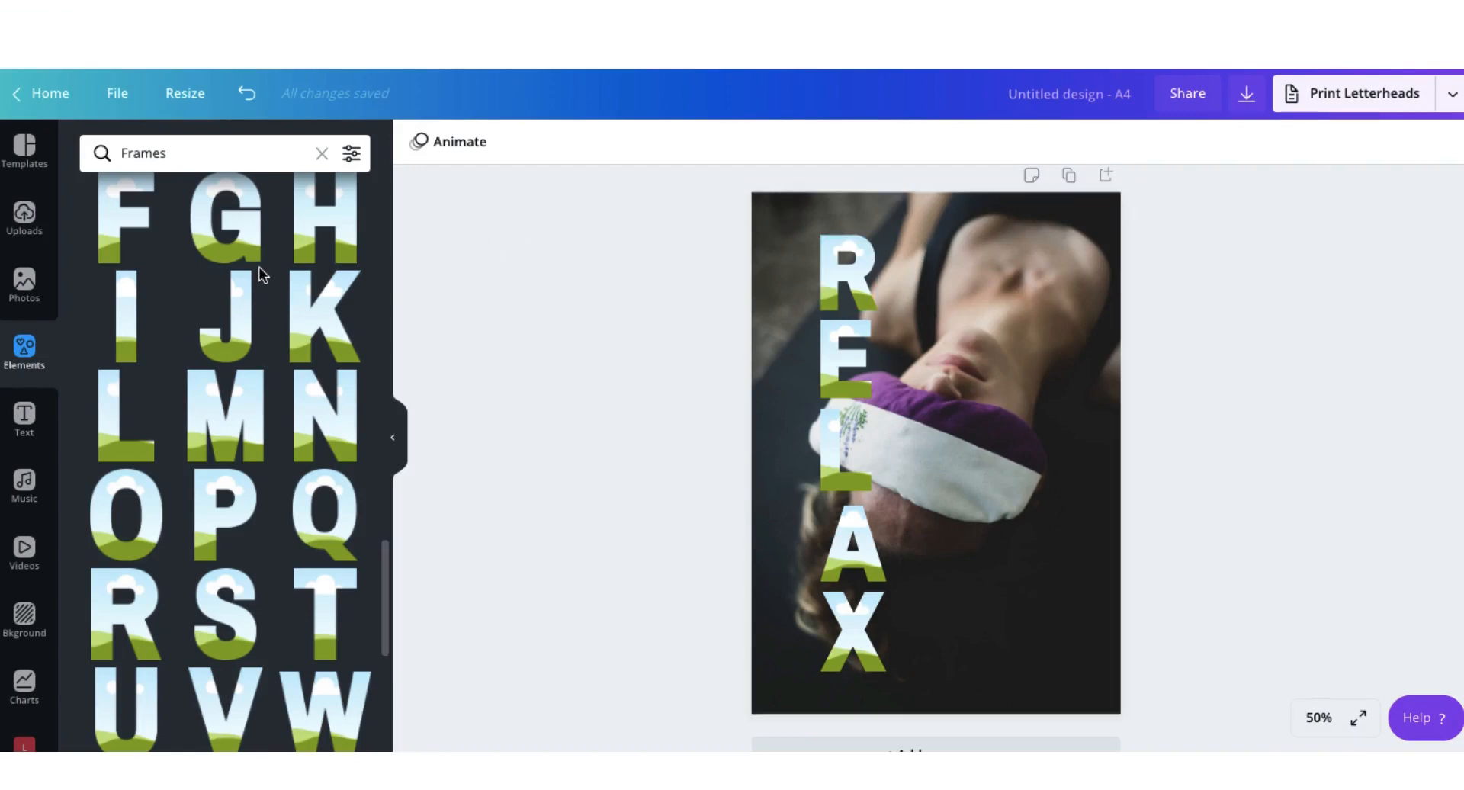
- Fill each of the five letter frames with the uploaded eye-pillow photo used as the background
{"action": "left_click", "coordinate": [21, 223]}
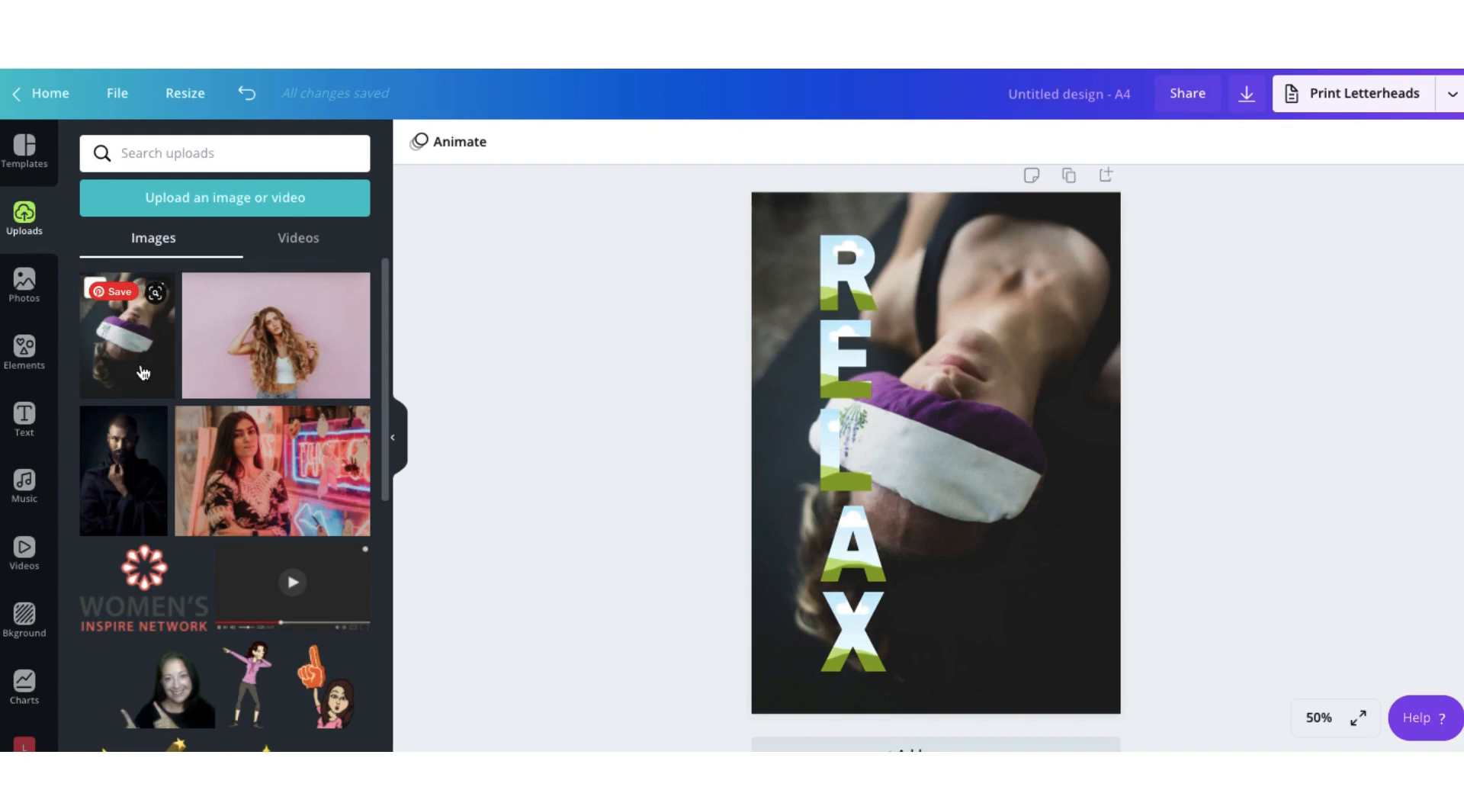
{"action": "left_click_drag", "start_coordinate": [142, 372], "coordinate": [828, 290]}
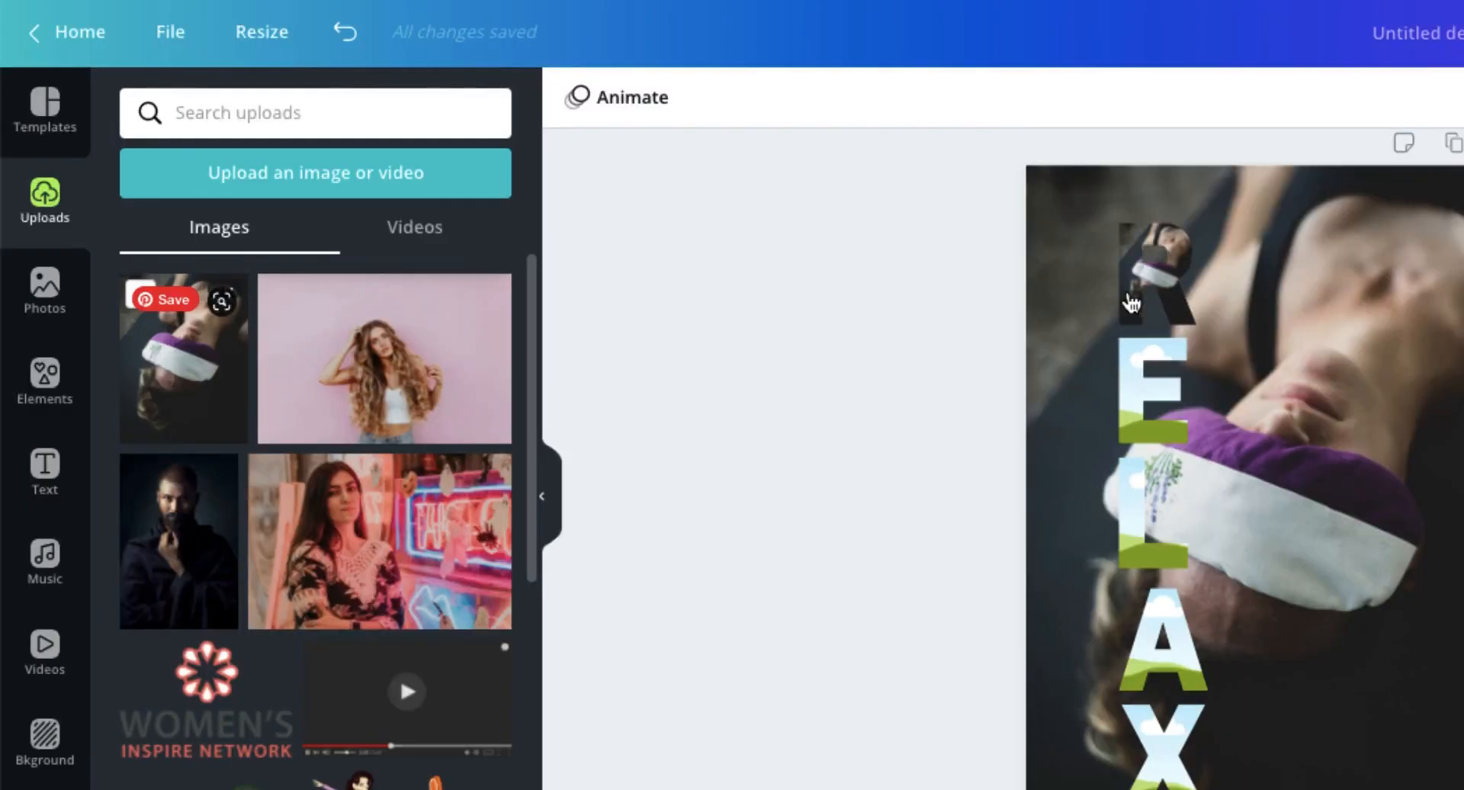
{"action": "left_click_drag", "start_coordinate": [174, 412], "coordinate": [1130, 405]}
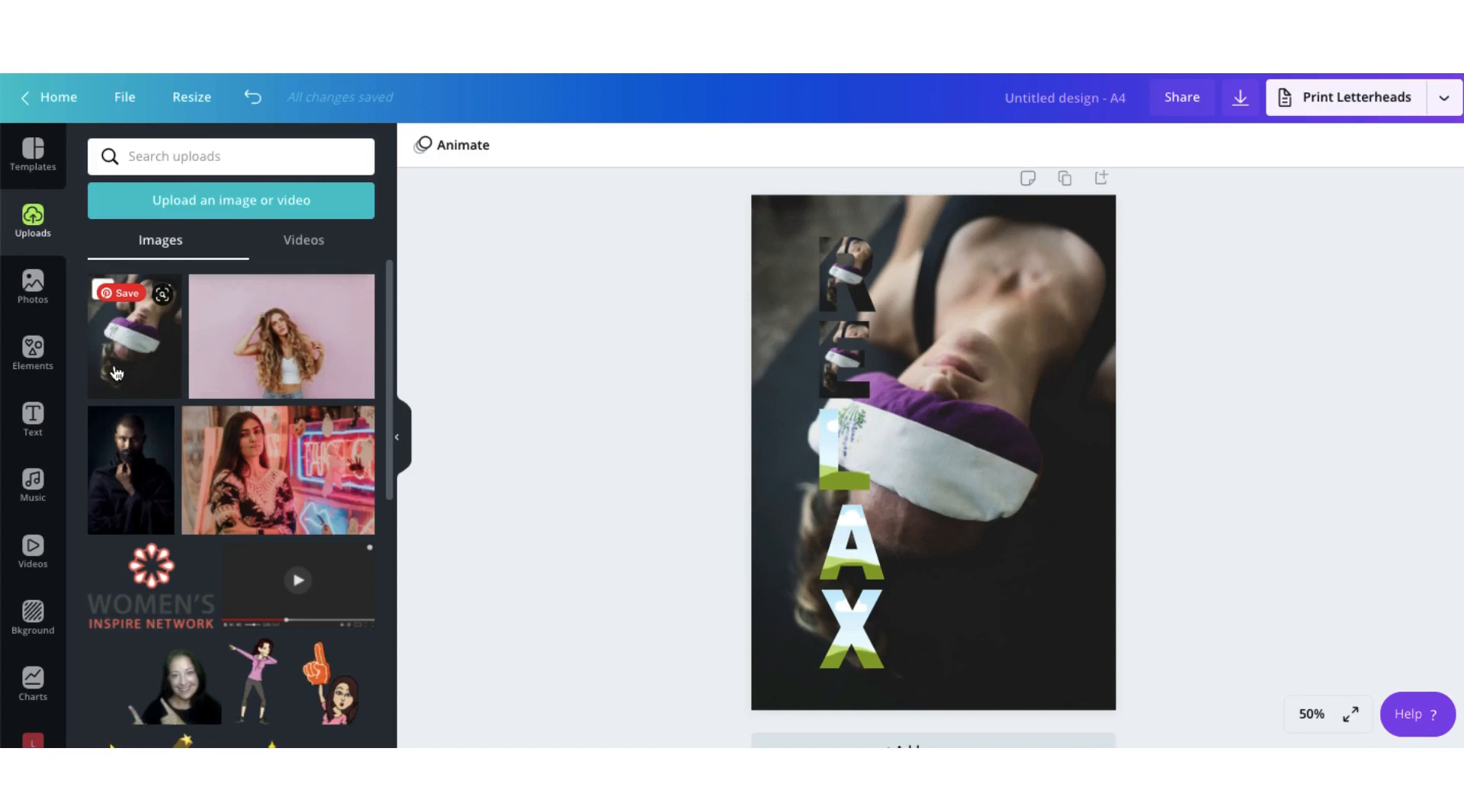
{"action": "left_click_drag", "start_coordinate": [116, 372], "coordinate": [839, 476]}
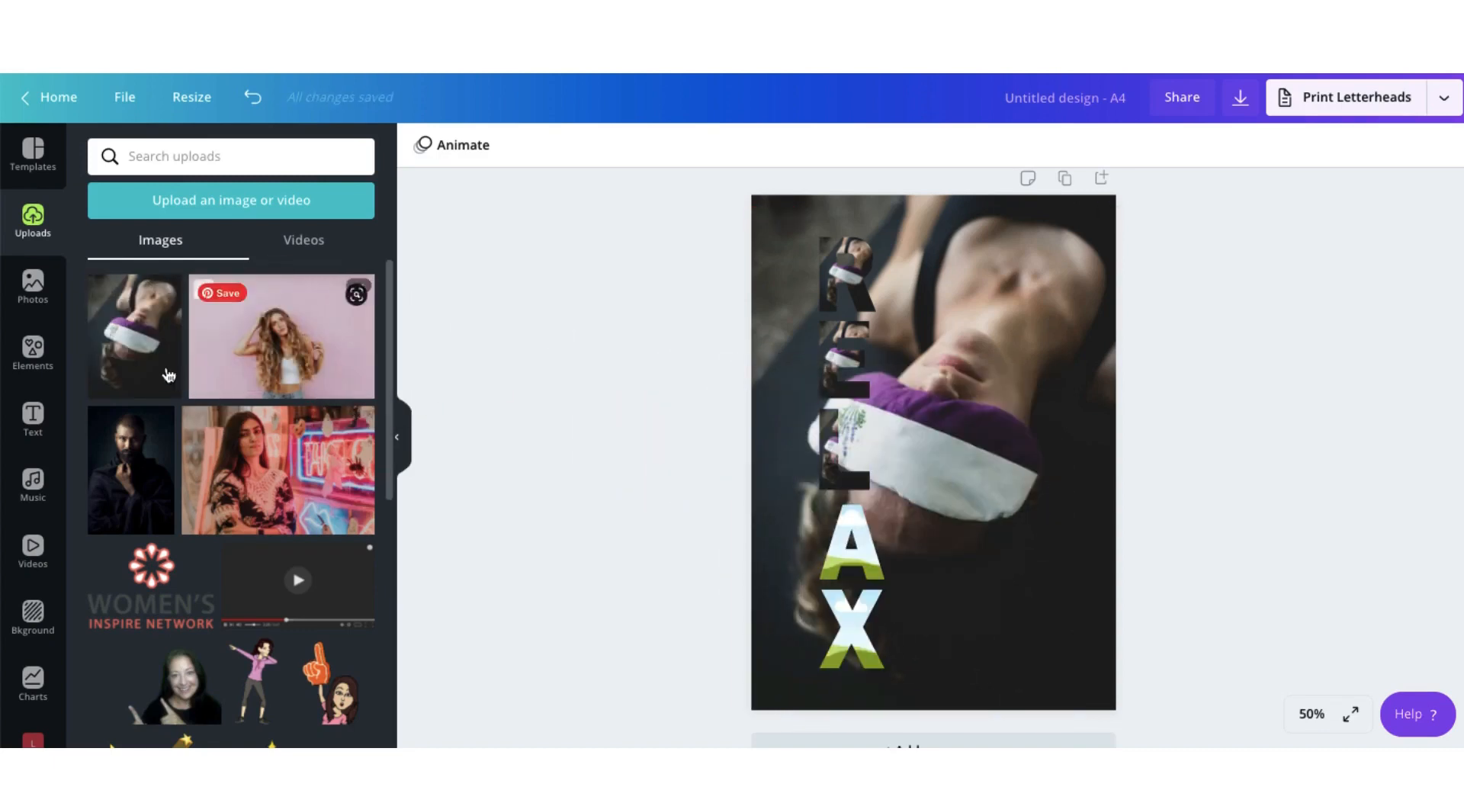
{"action": "left_click_drag", "start_coordinate": [175, 380], "coordinate": [835, 544]}
{"action": "left_click_drag", "start_coordinate": [120, 355], "coordinate": [856, 639]}
{"action": "left_click", "coordinate": [959, 621]}
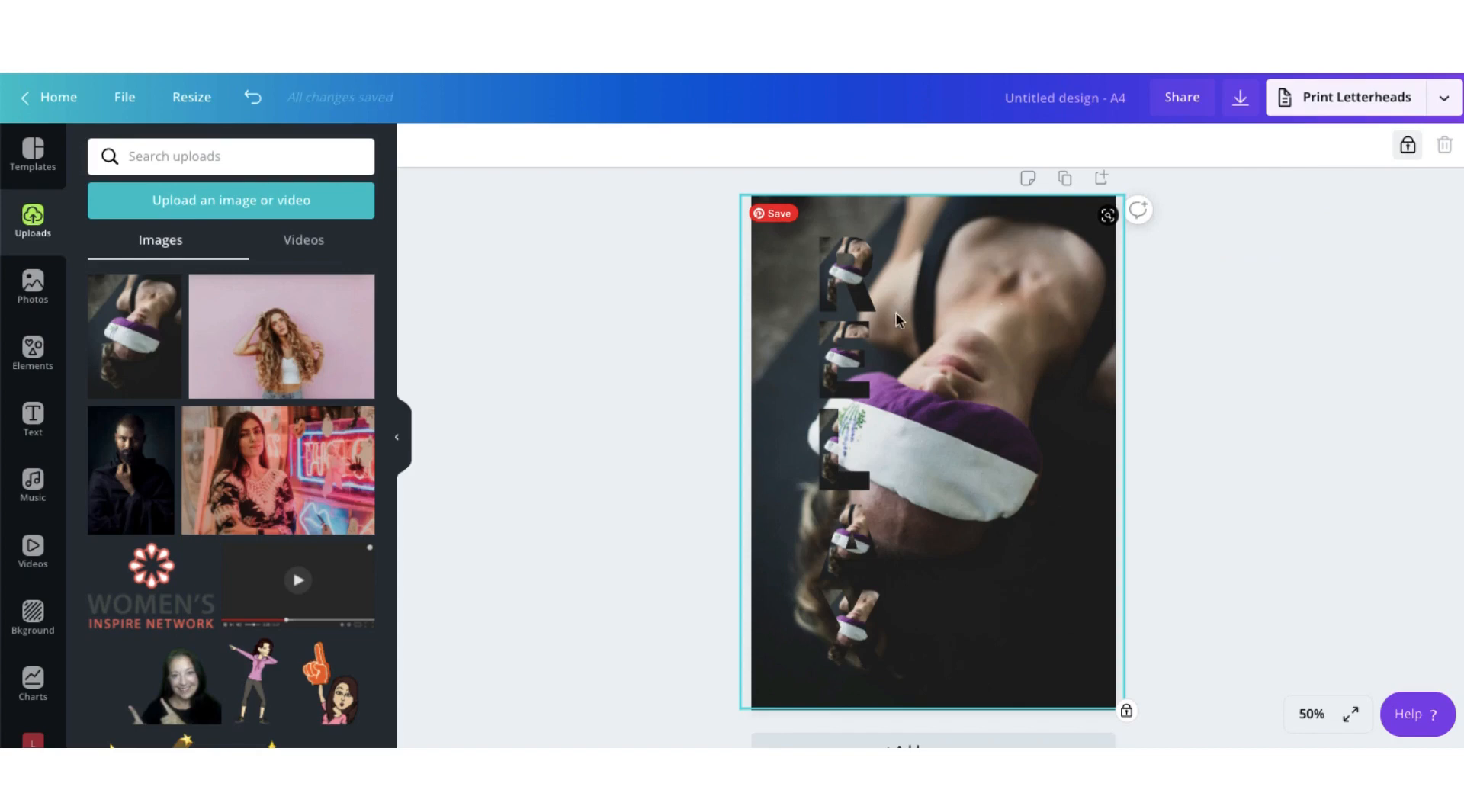
- Enlarge and reposition the photo inside the R frame until it matches the background photo exactly, and apply the crop
{"action": "double_click", "coordinate": [854, 277]}
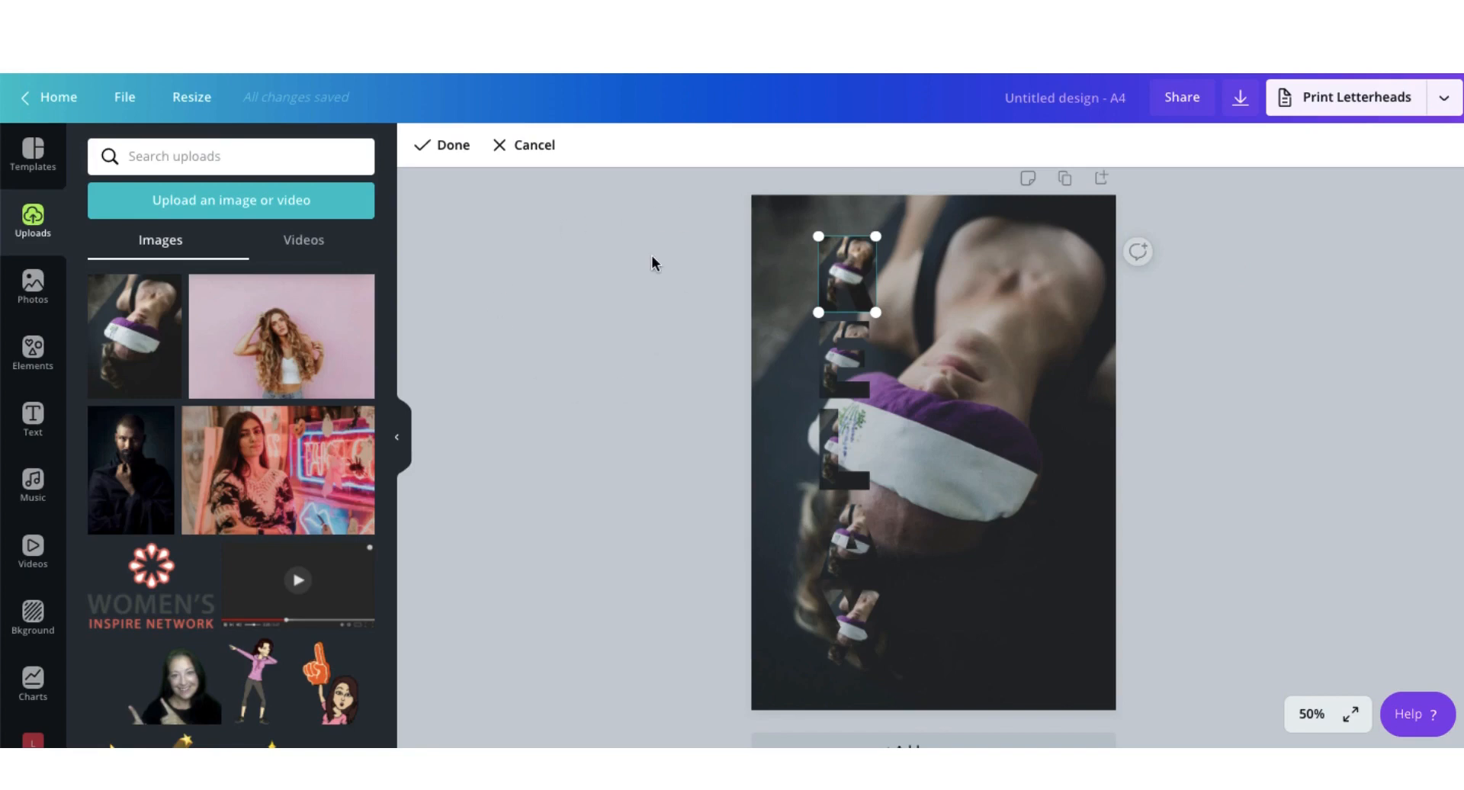
{"action": "left_click", "coordinate": [402, 441]}
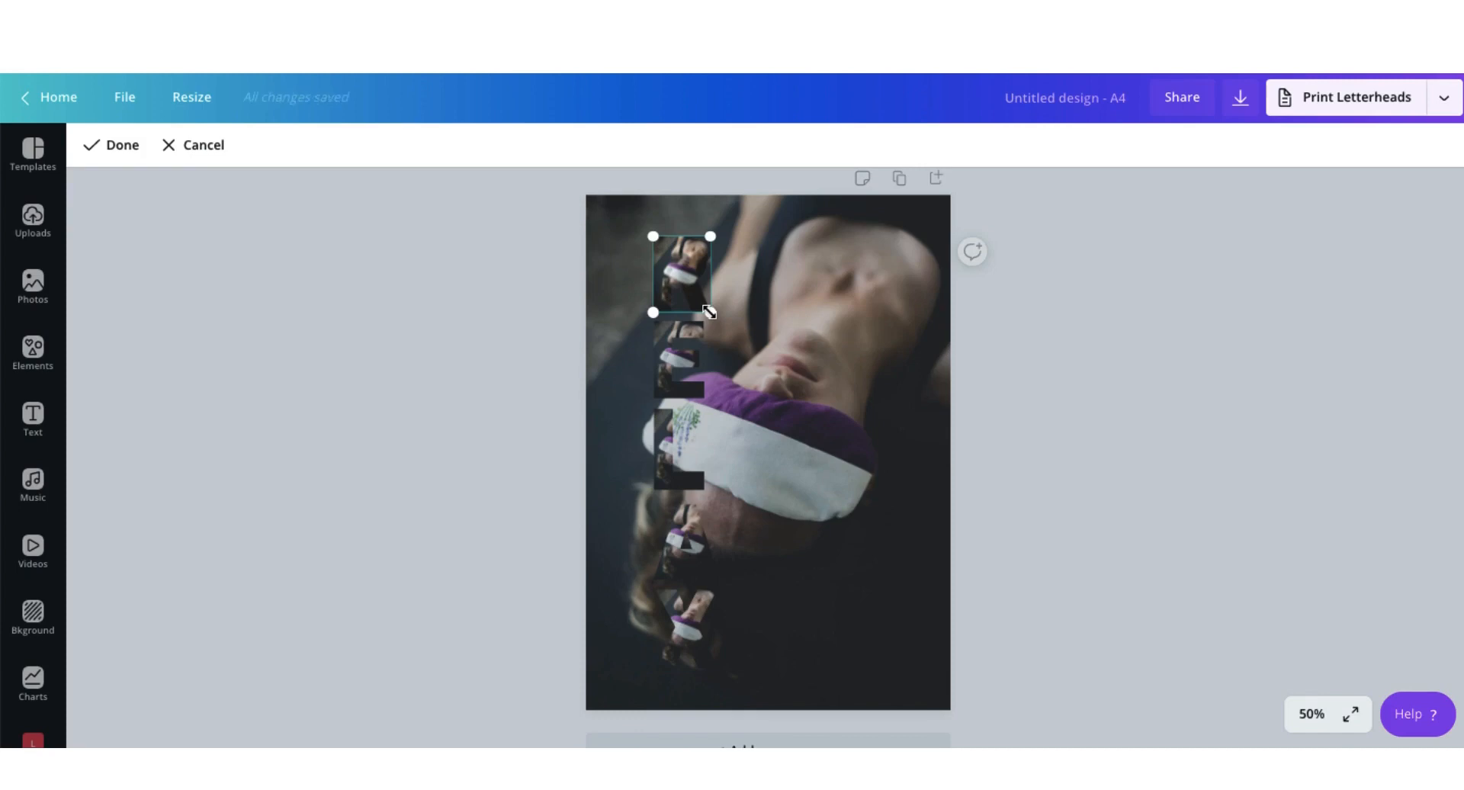
{"action": "left_click_drag", "start_coordinate": [709, 312], "coordinate": [1089, 718]}
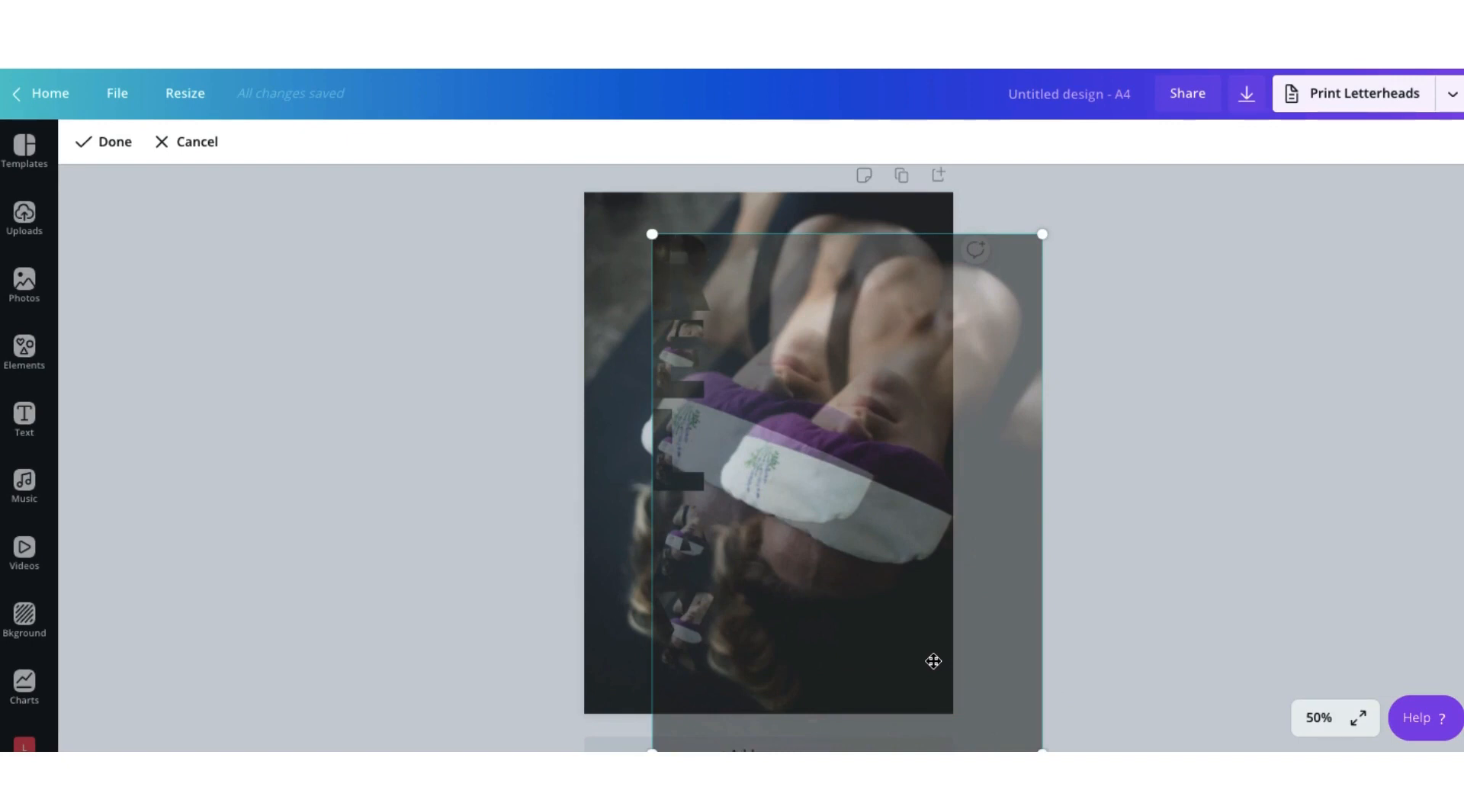
{"action": "left_click_drag", "start_coordinate": [918, 654], "coordinate": [844, 611]}
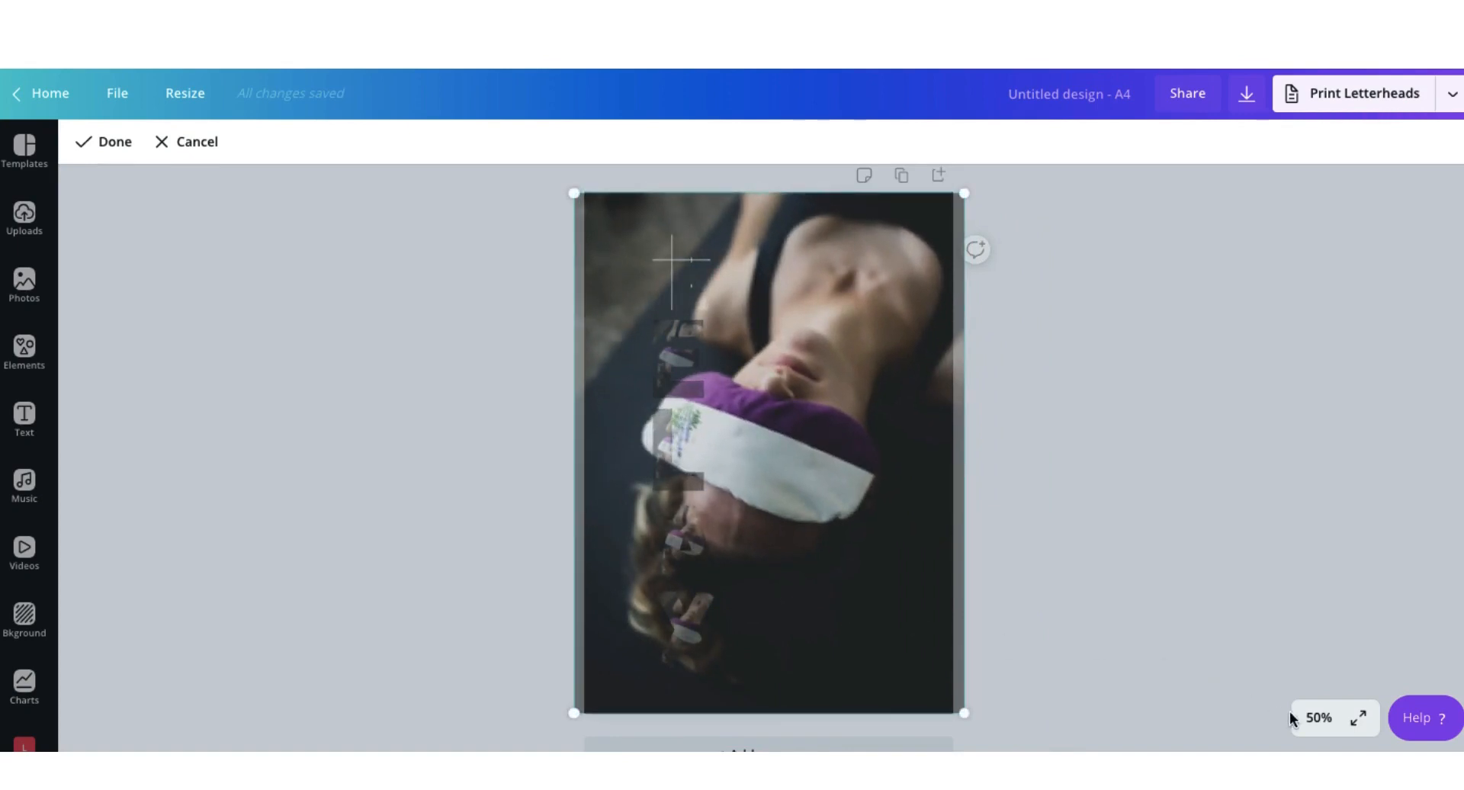
{"action": "left_click", "coordinate": [1316, 719]}
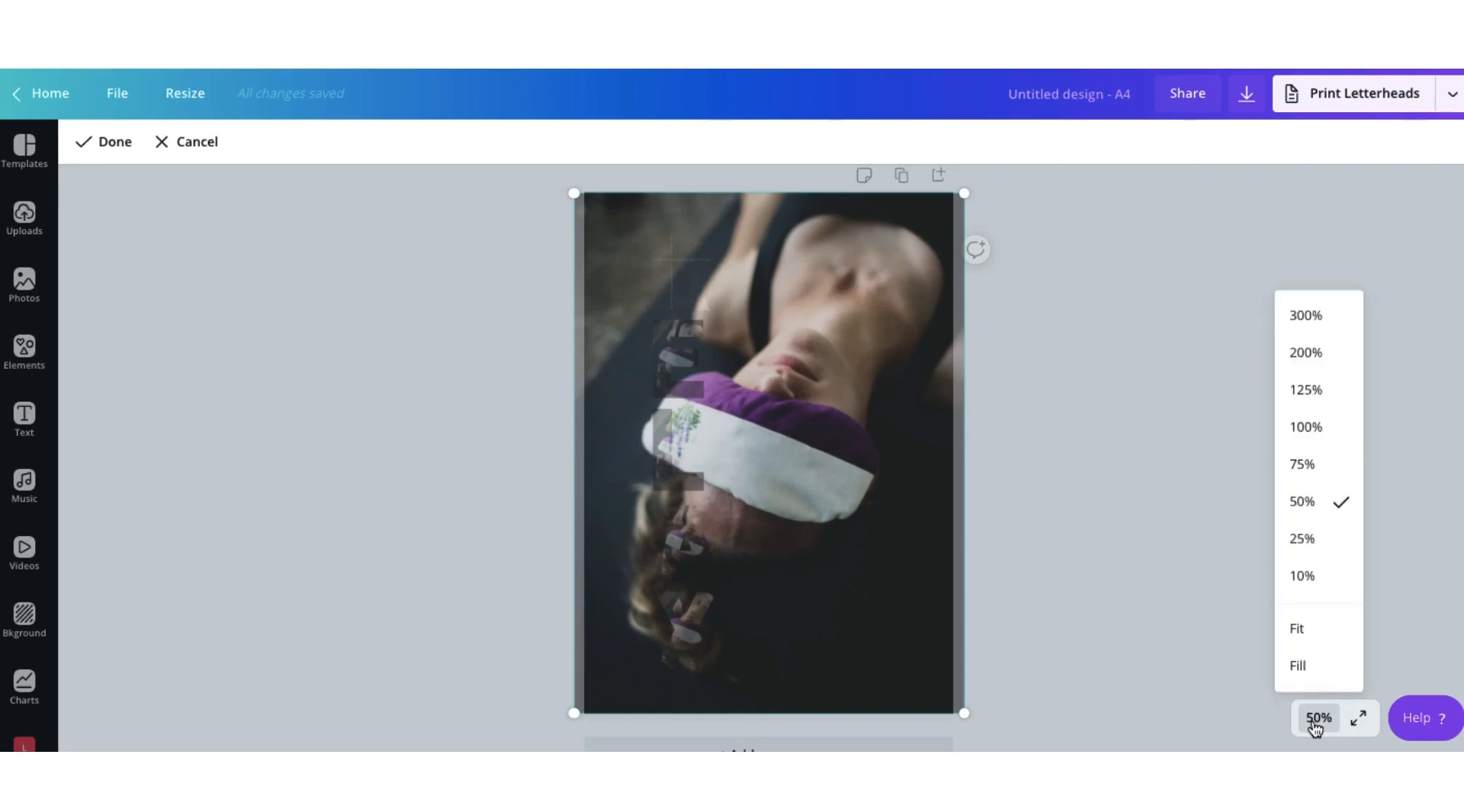
{"action": "left_click", "coordinate": [1305, 428]}
{"action": "scroll", "coordinate": [1012, 523], "scroll_direction": "down", "scroll_amount": 5}
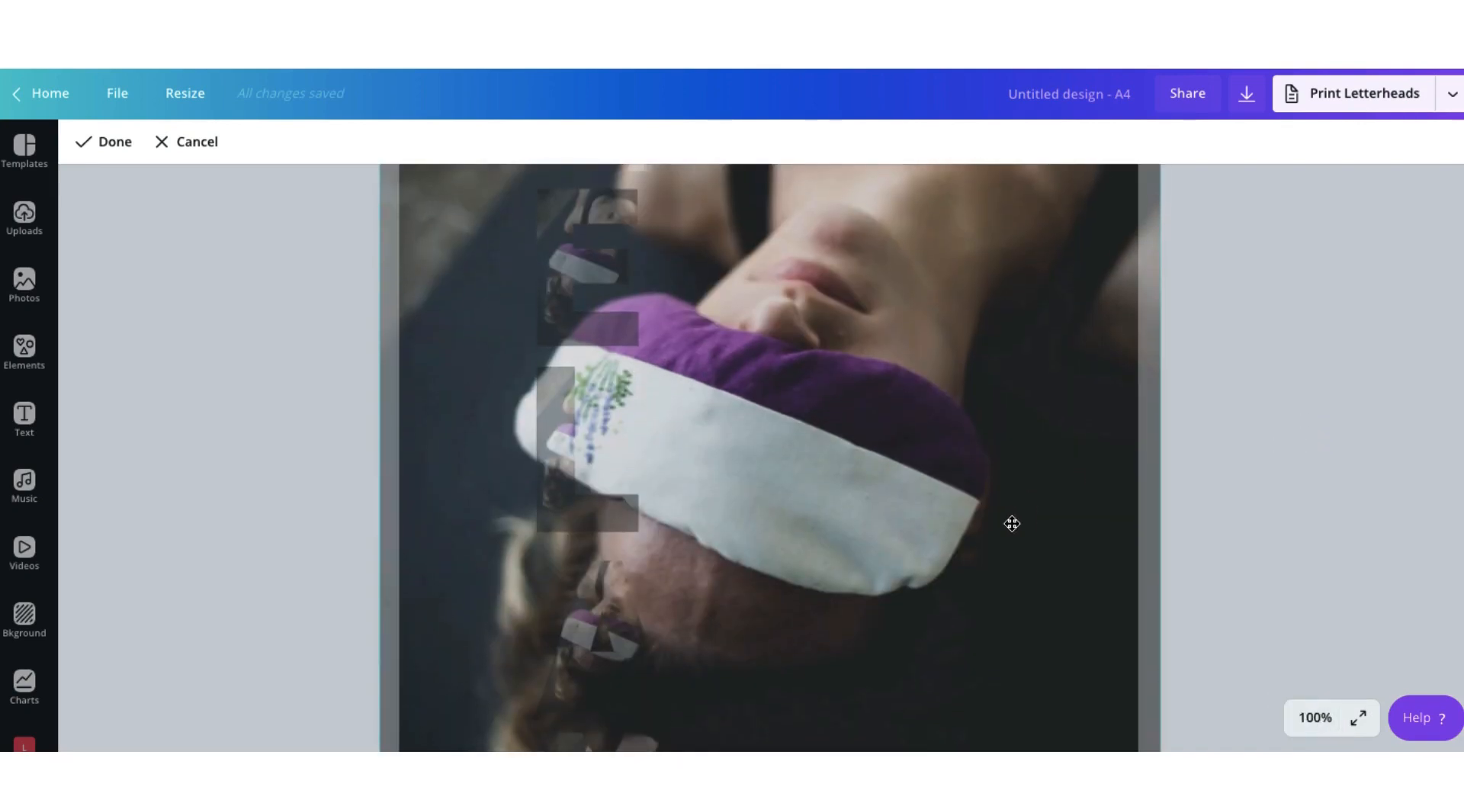
{"action": "scroll", "coordinate": [1012, 523], "scroll_direction": "up", "scroll_amount": 5}
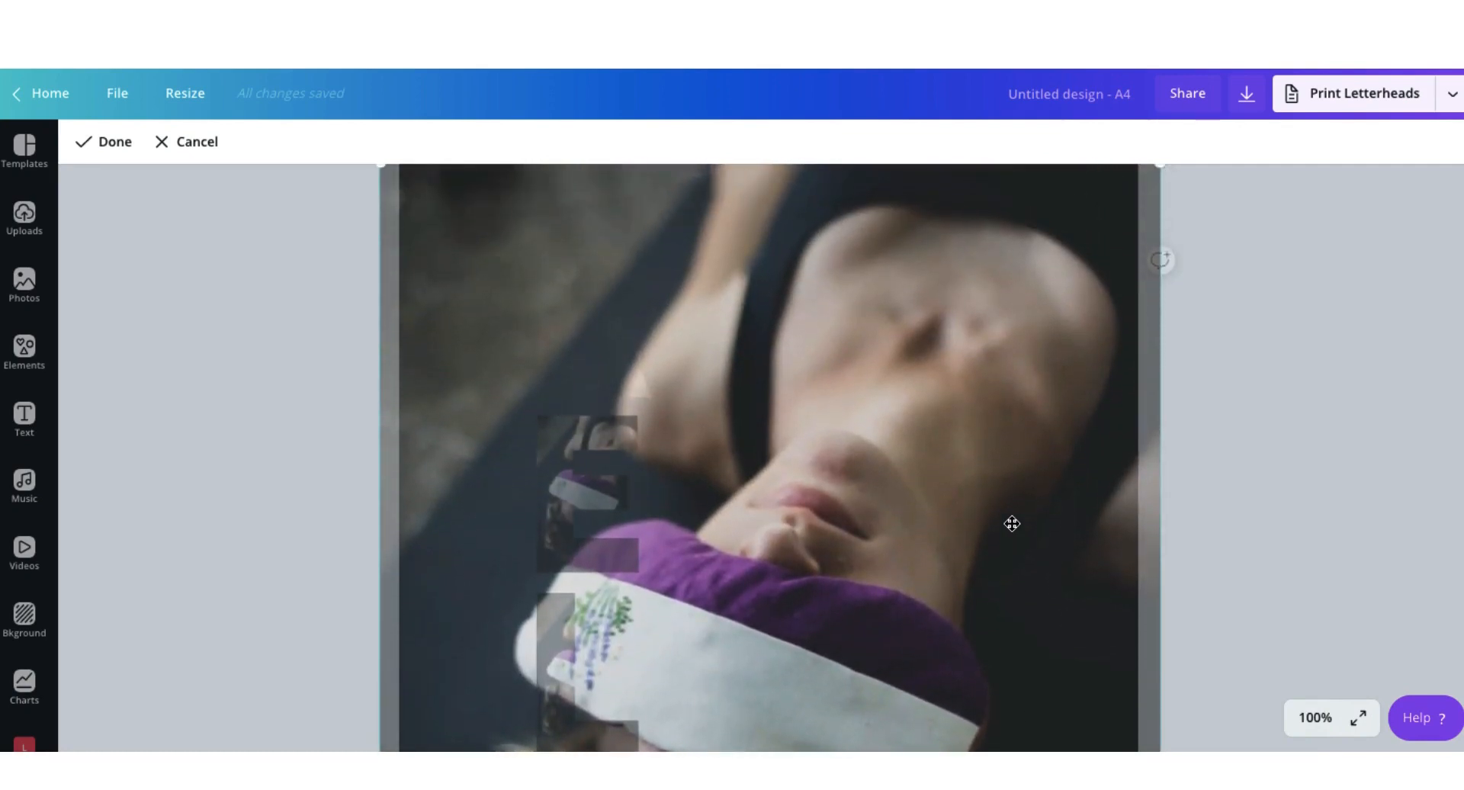
{"action": "scroll", "coordinate": [1012, 524], "scroll_direction": "down", "scroll_amount": 2}
{"action": "scroll", "coordinate": [1012, 523], "scroll_direction": "up", "scroll_amount": 4}
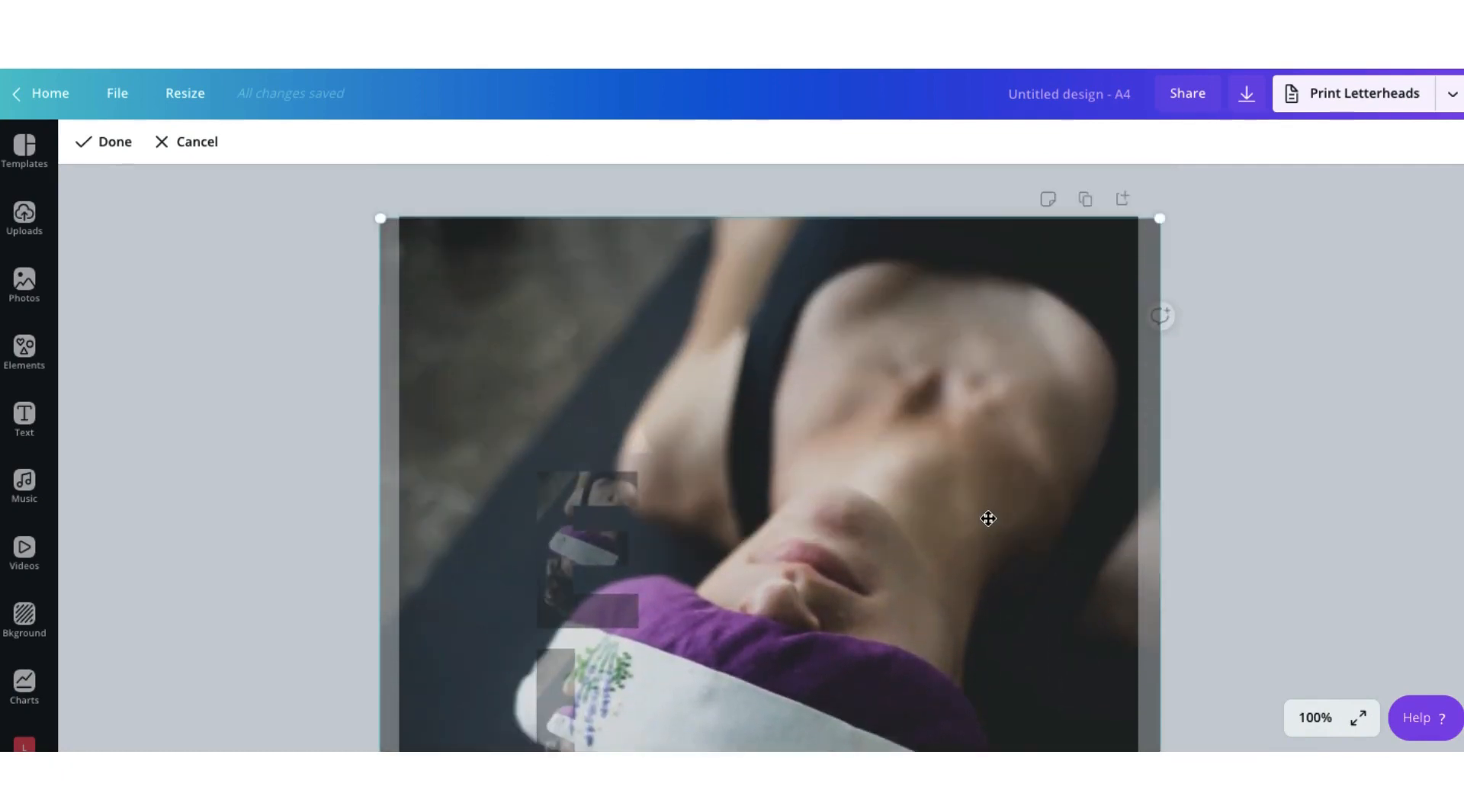
{"action": "scroll", "coordinate": [992, 520], "scroll_direction": "down", "scroll_amount": 2}
{"action": "key", "text": "Return"}
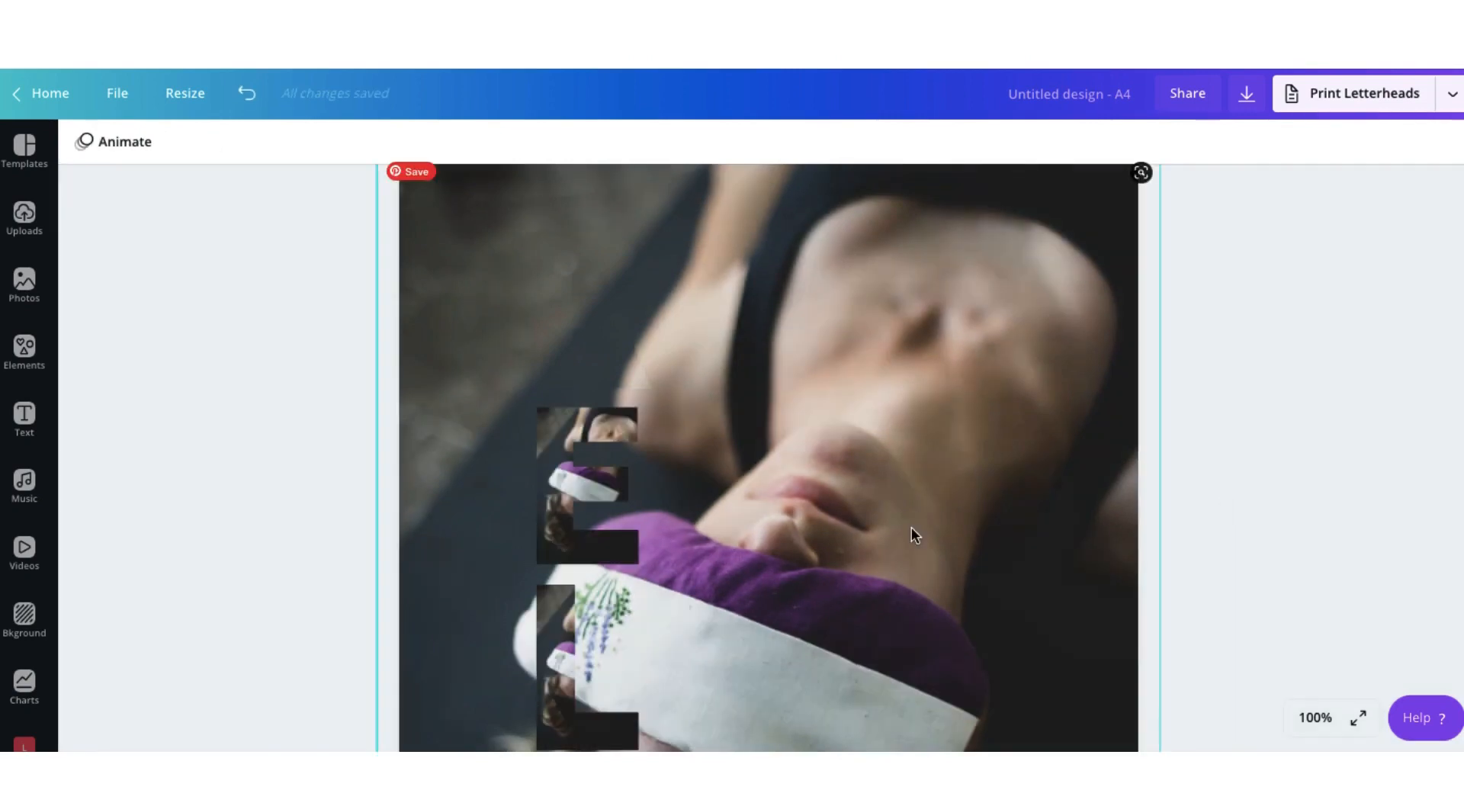
- Enlarge and reposition the photo inside the E frame to coincide with the background photo, and apply the crop
{"action": "scroll", "coordinate": [912, 528], "scroll_direction": "down", "scroll_amount": 3}
{"action": "left_click", "coordinate": [1311, 717]}
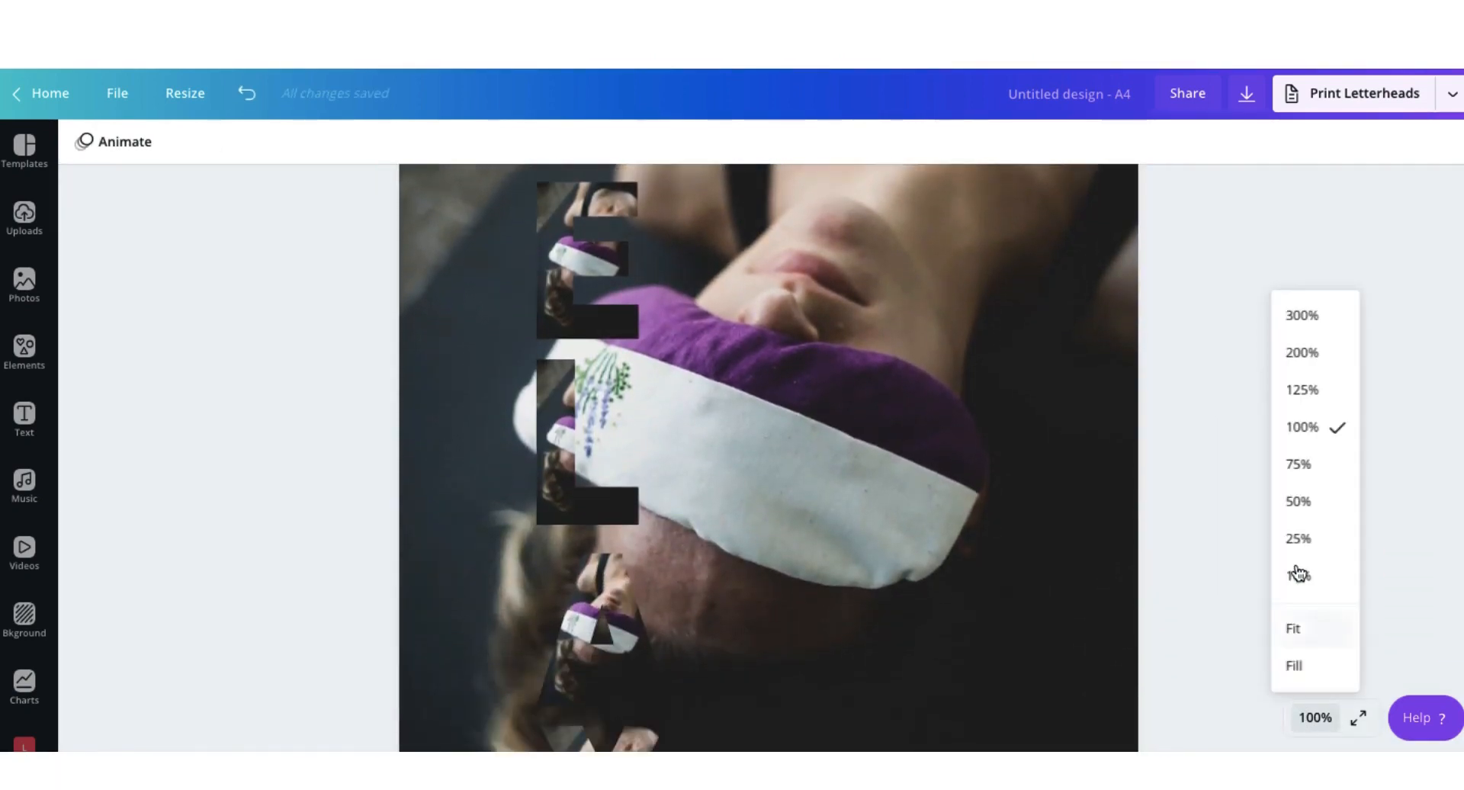
{"action": "left_click", "coordinate": [1296, 498]}
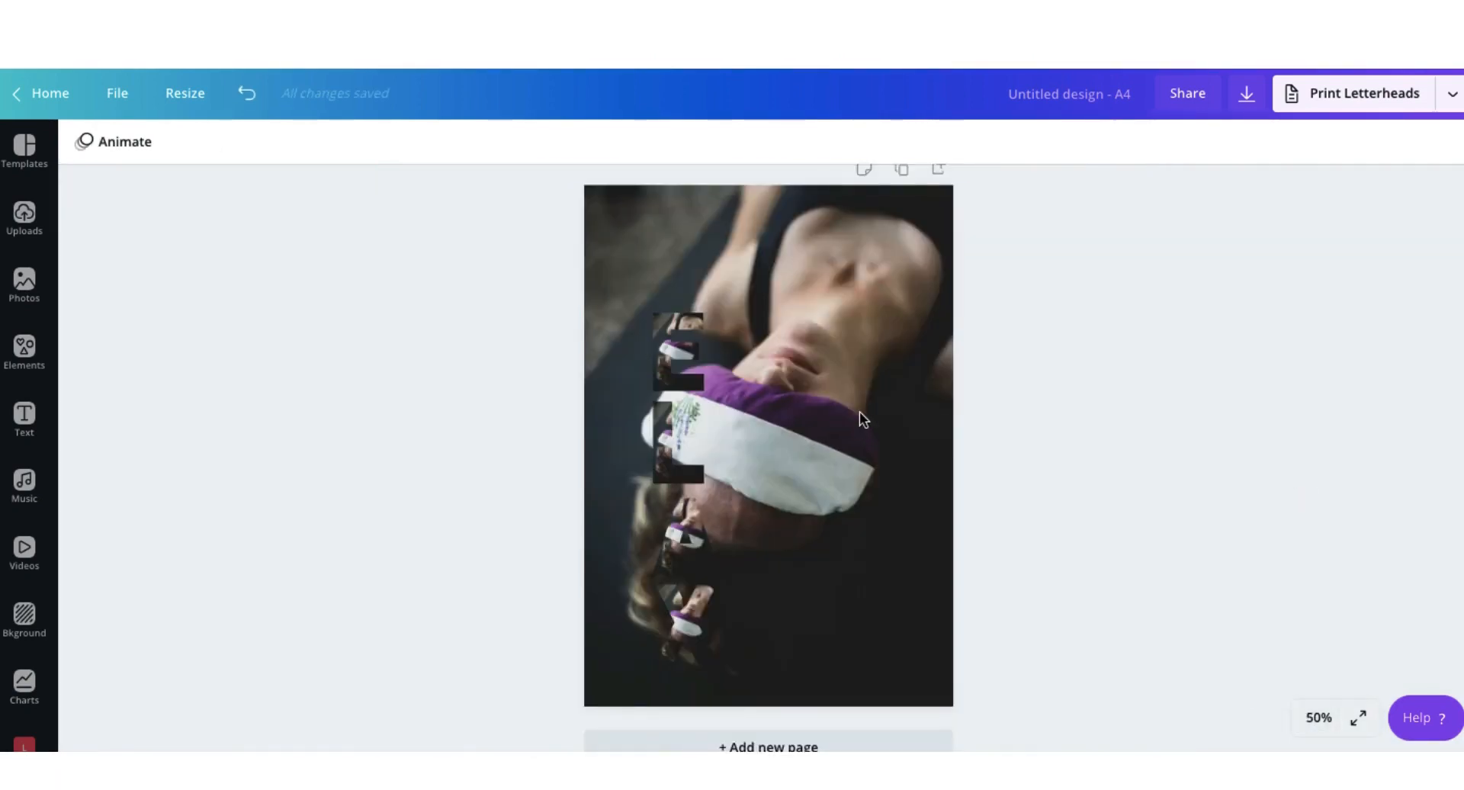
{"action": "double_click", "coordinate": [661, 367]}
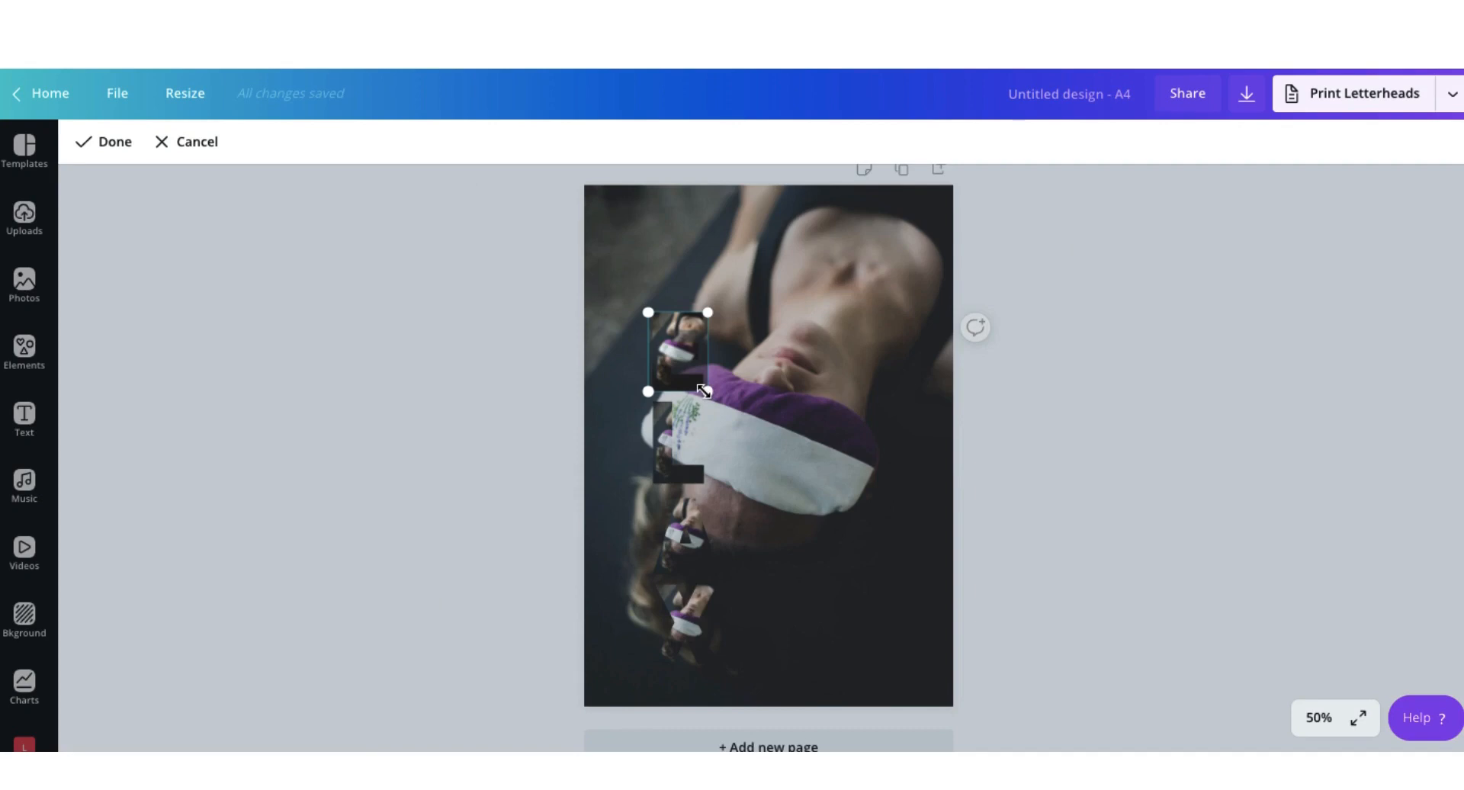
{"action": "left_click_drag", "start_coordinate": [703, 391], "coordinate": [1056, 751]}
{"action": "left_click", "coordinate": [1318, 717]}
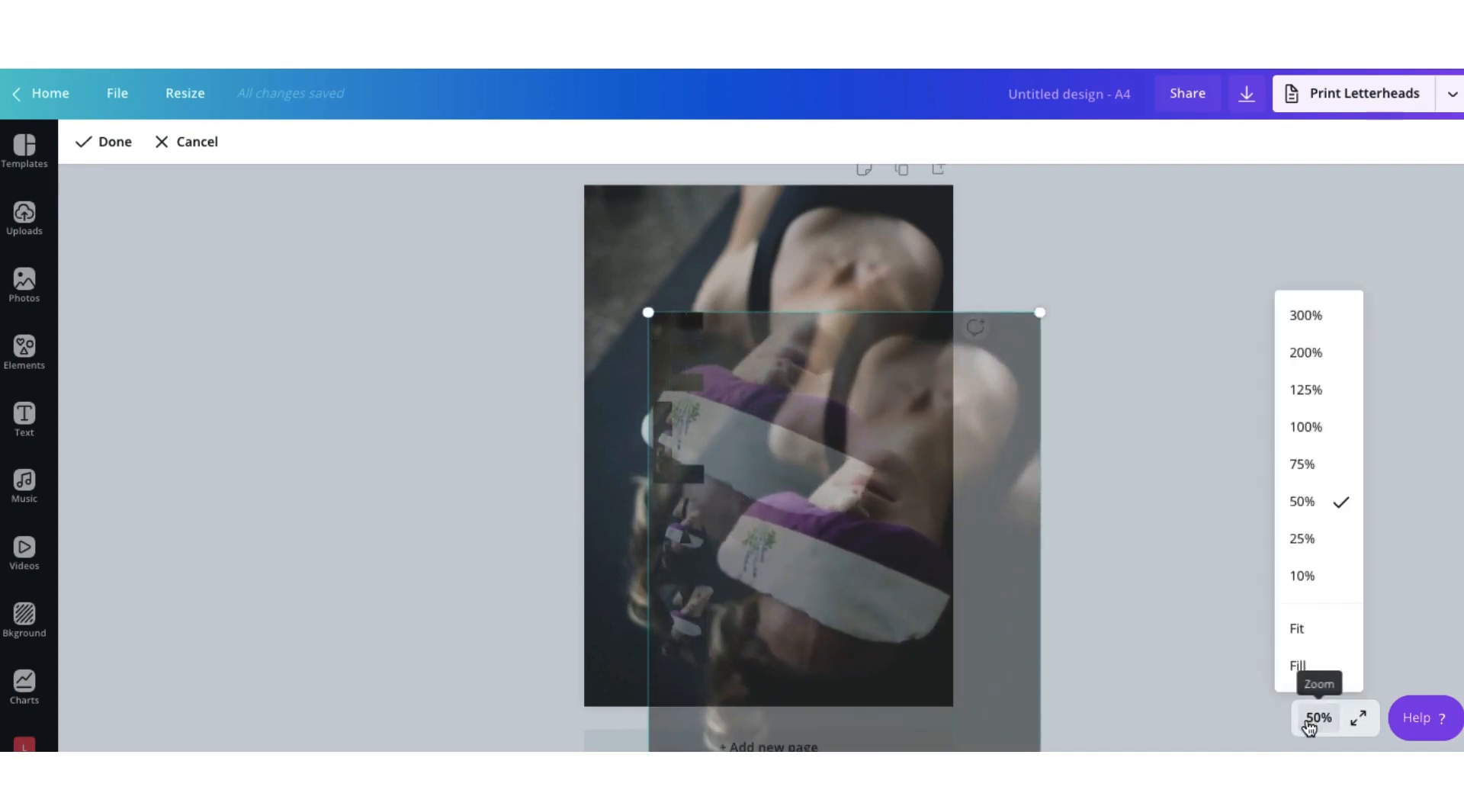
{"action": "left_click", "coordinate": [1306, 429]}
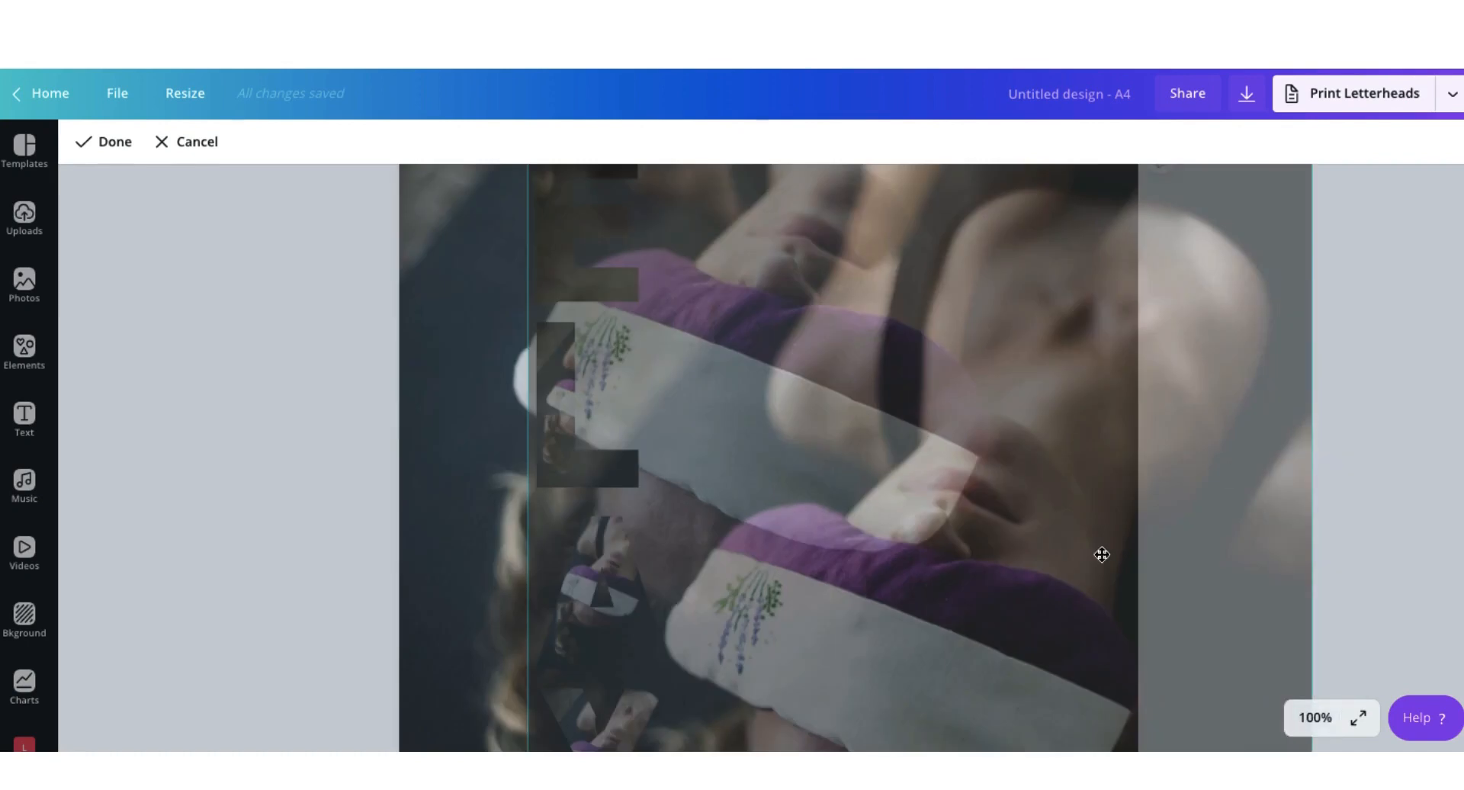
{"action": "left_click_drag", "start_coordinate": [1007, 620], "coordinate": [847, 360]}
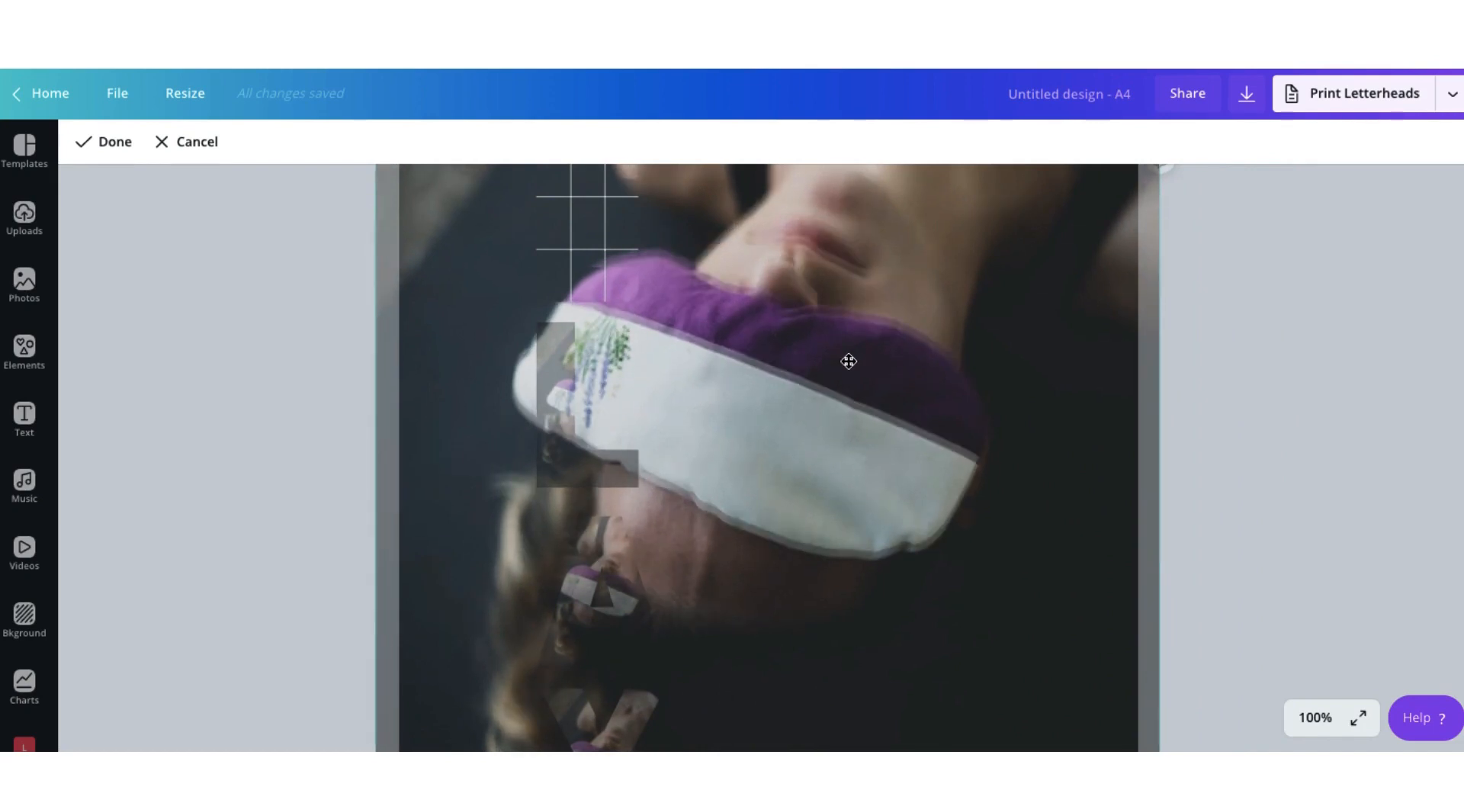
{"action": "left_click", "coordinate": [1183, 457]}
{"action": "left_click", "coordinate": [1213, 469]}
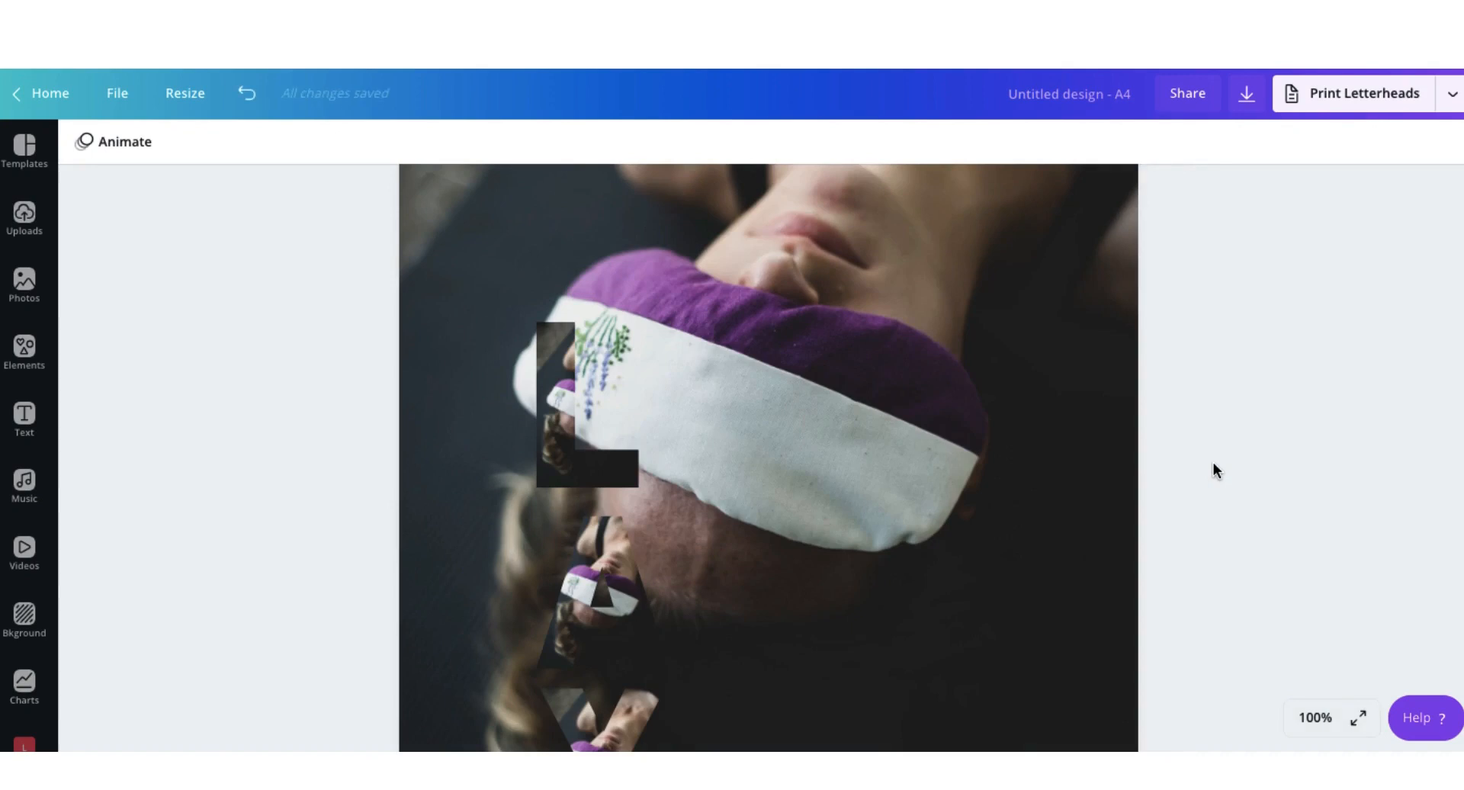
- Enlarge the photo inside the L frame to roughly the size of the background photo
{"action": "left_click", "coordinate": [1316, 720]}
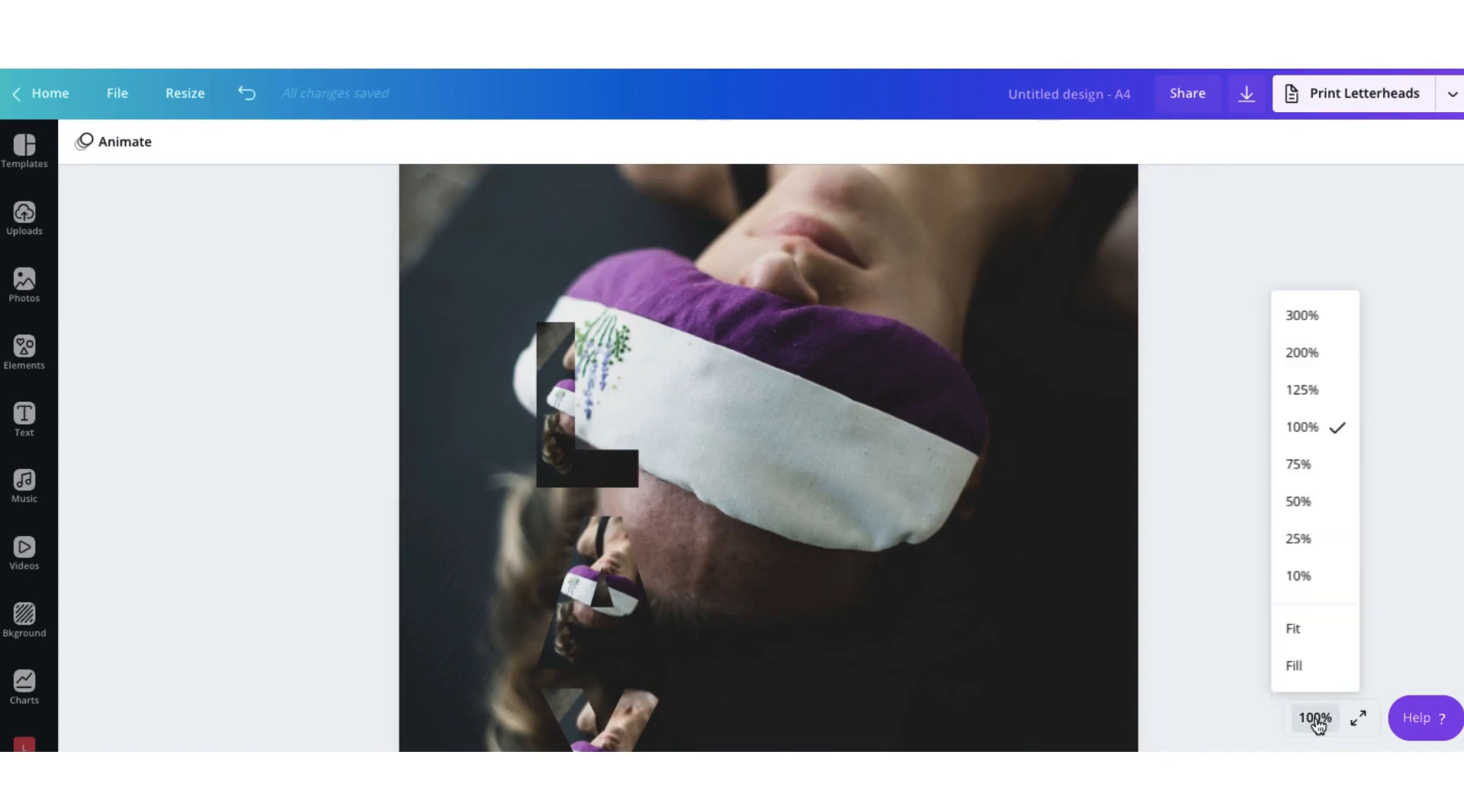
{"action": "left_click", "coordinate": [1310, 500]}
{"action": "double_click", "coordinate": [672, 452]}
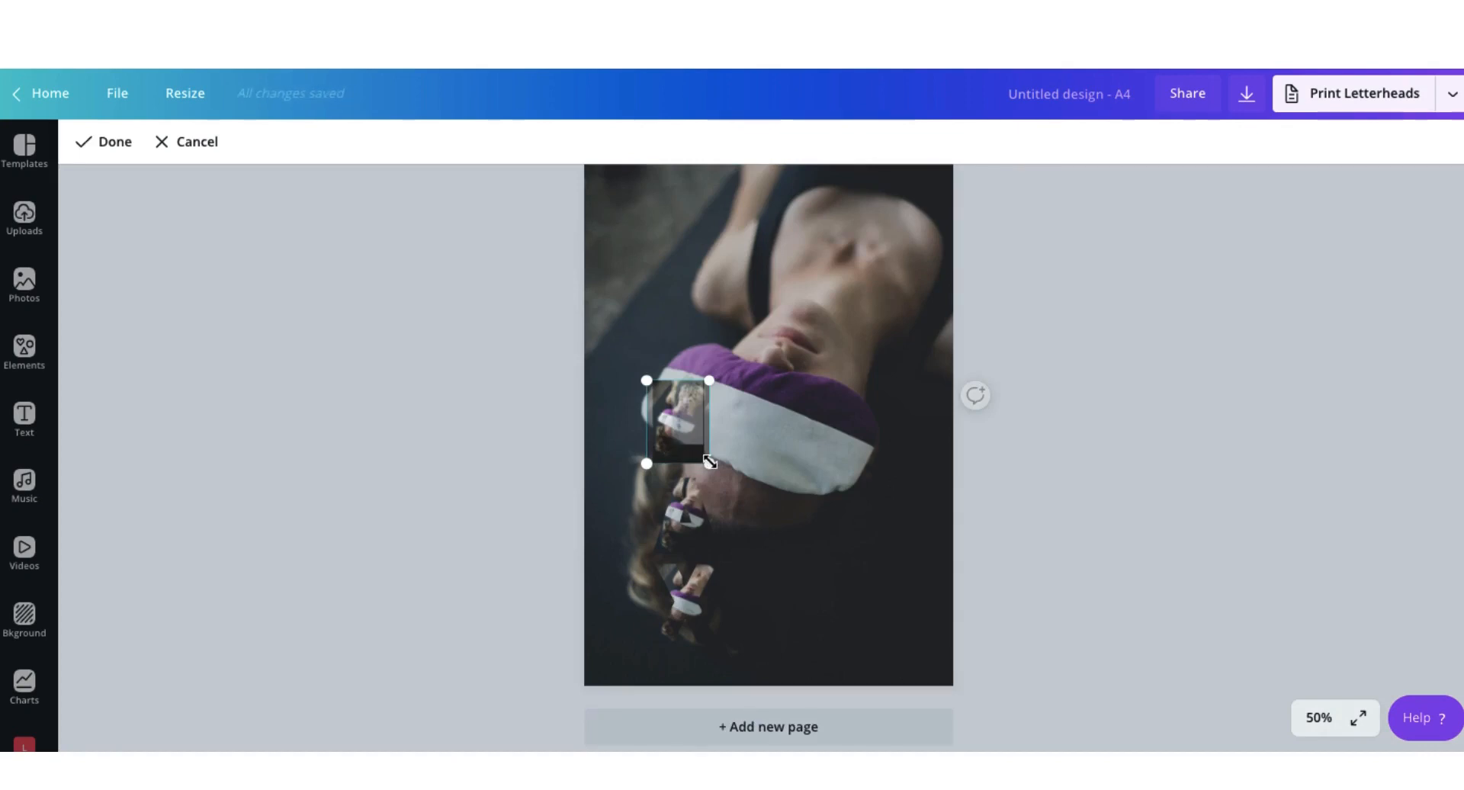
{"action": "left_click_drag", "start_coordinate": [720, 461], "coordinate": [1050, 751]}
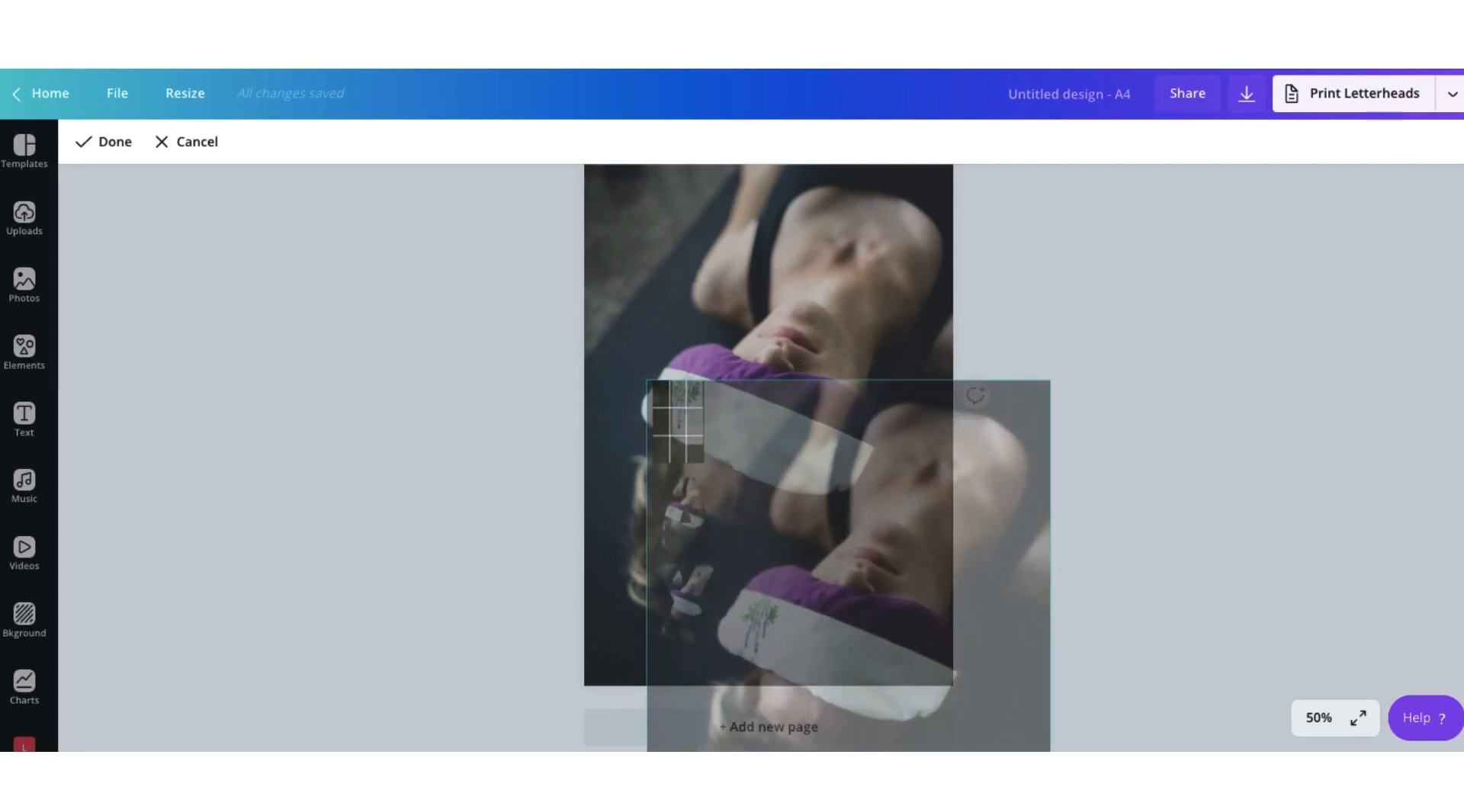
- Reposition and slightly shrink the photo inside the L frame until it coincides with the background photo, and apply the crop
{"action": "left_click", "coordinate": [1319, 724]}
{"action": "left_click", "coordinate": [1305, 427]}
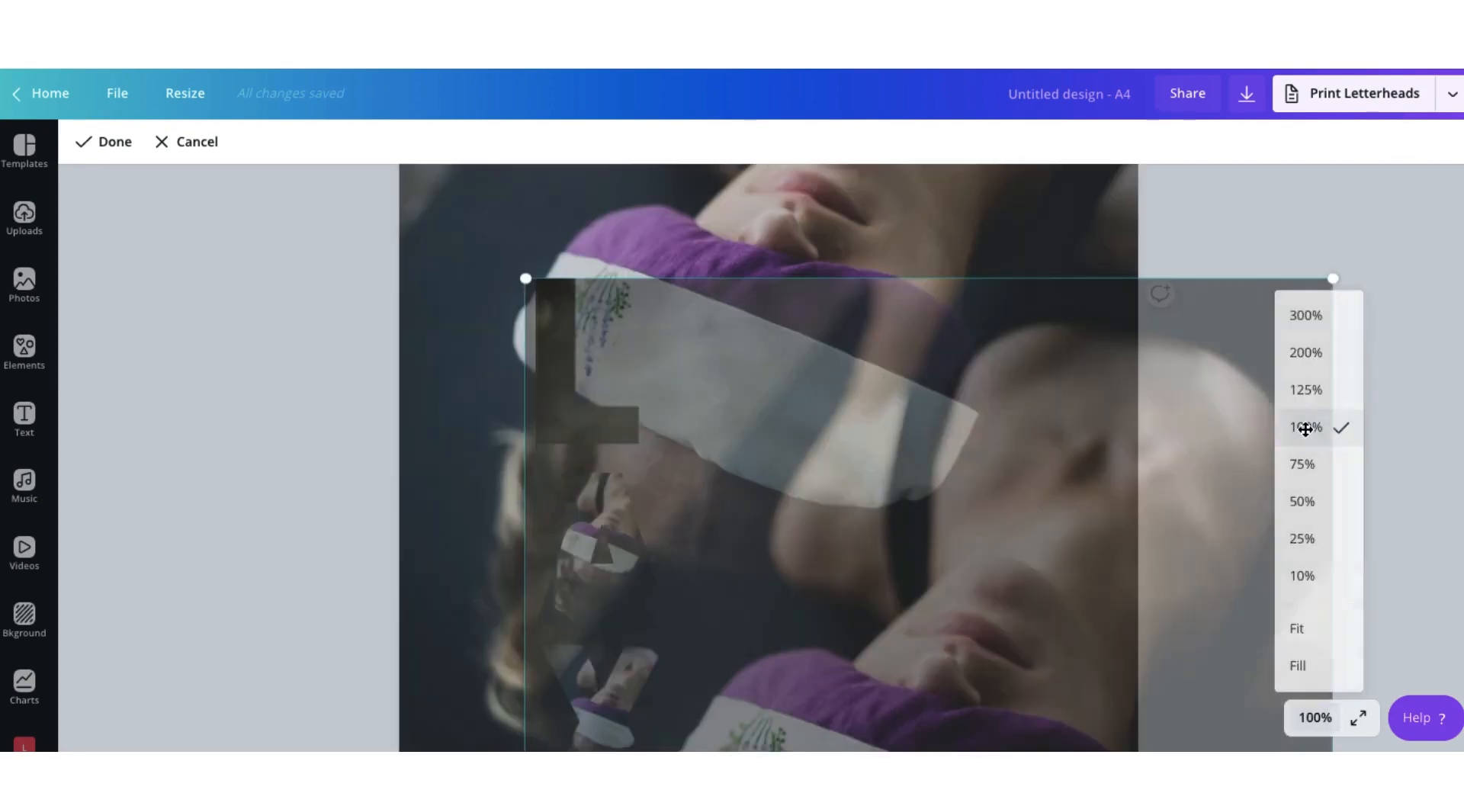
{"action": "scroll", "coordinate": [1149, 560], "scroll_direction": "down", "scroll_amount": 1}
{"action": "scroll", "coordinate": [1149, 561], "scroll_direction": "down", "scroll_amount": 2}
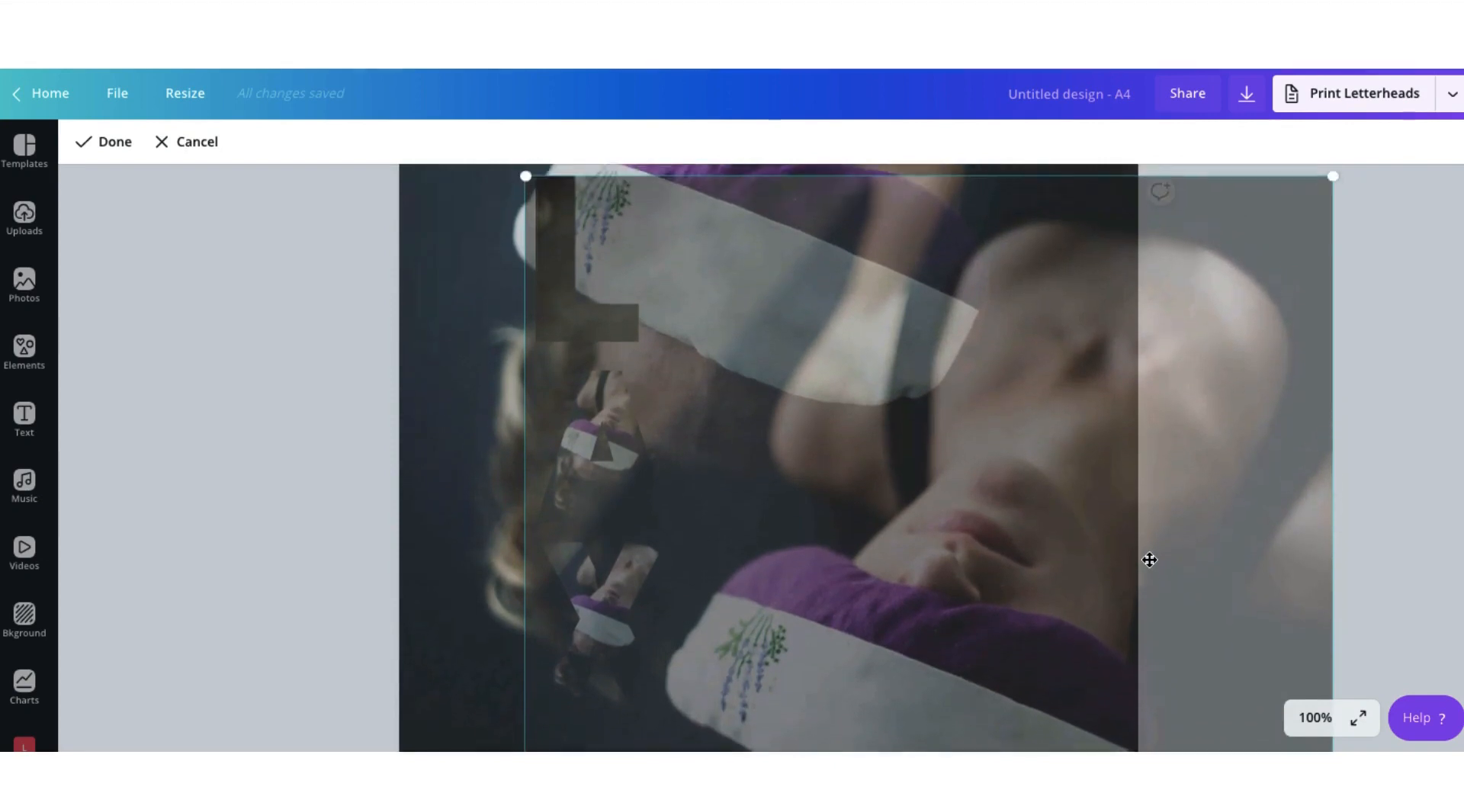
{"action": "left_click_drag", "start_coordinate": [1053, 567], "coordinate": [914, 143]}
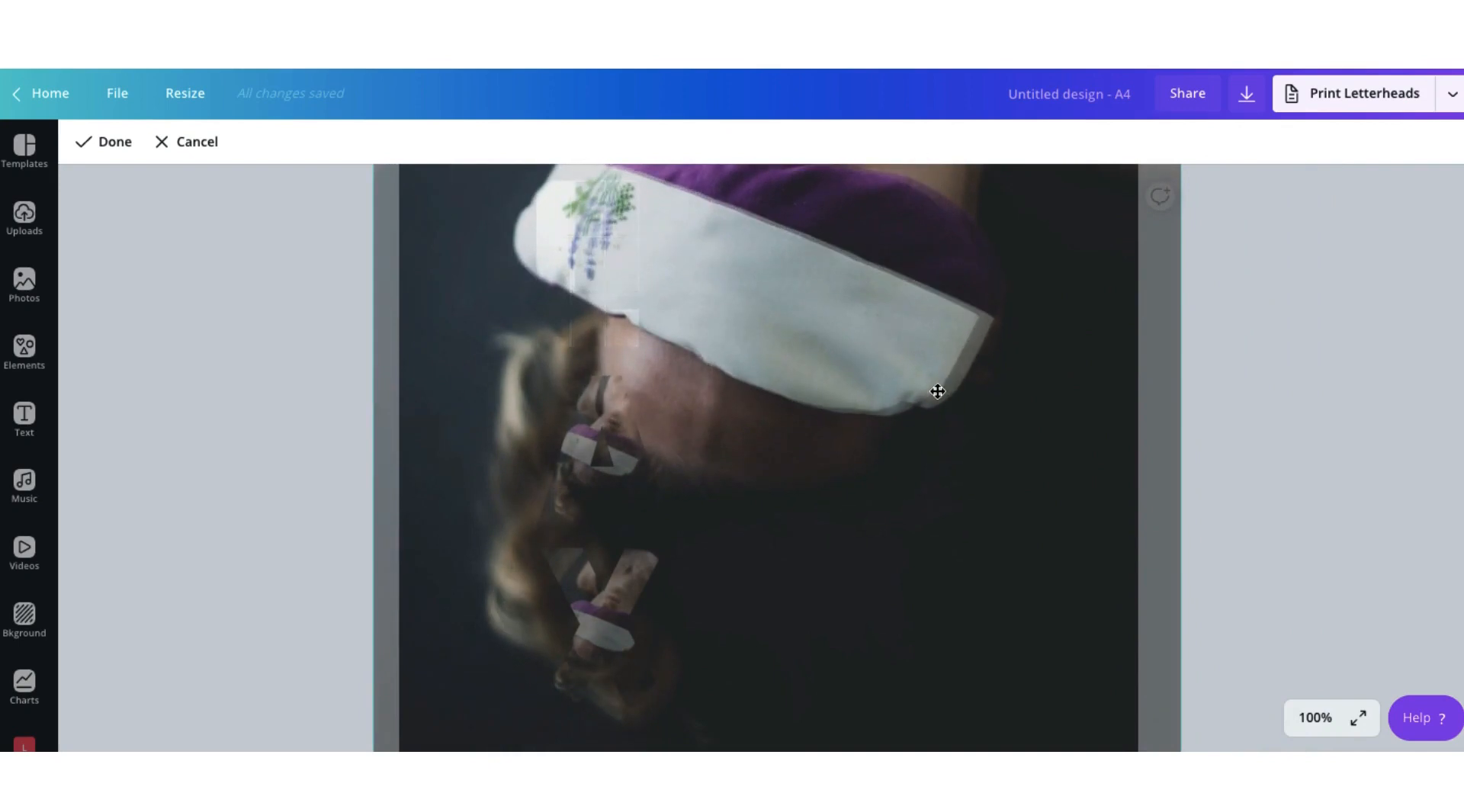
{"action": "scroll", "coordinate": [941, 421], "scroll_direction": "down", "scroll_amount": 3}
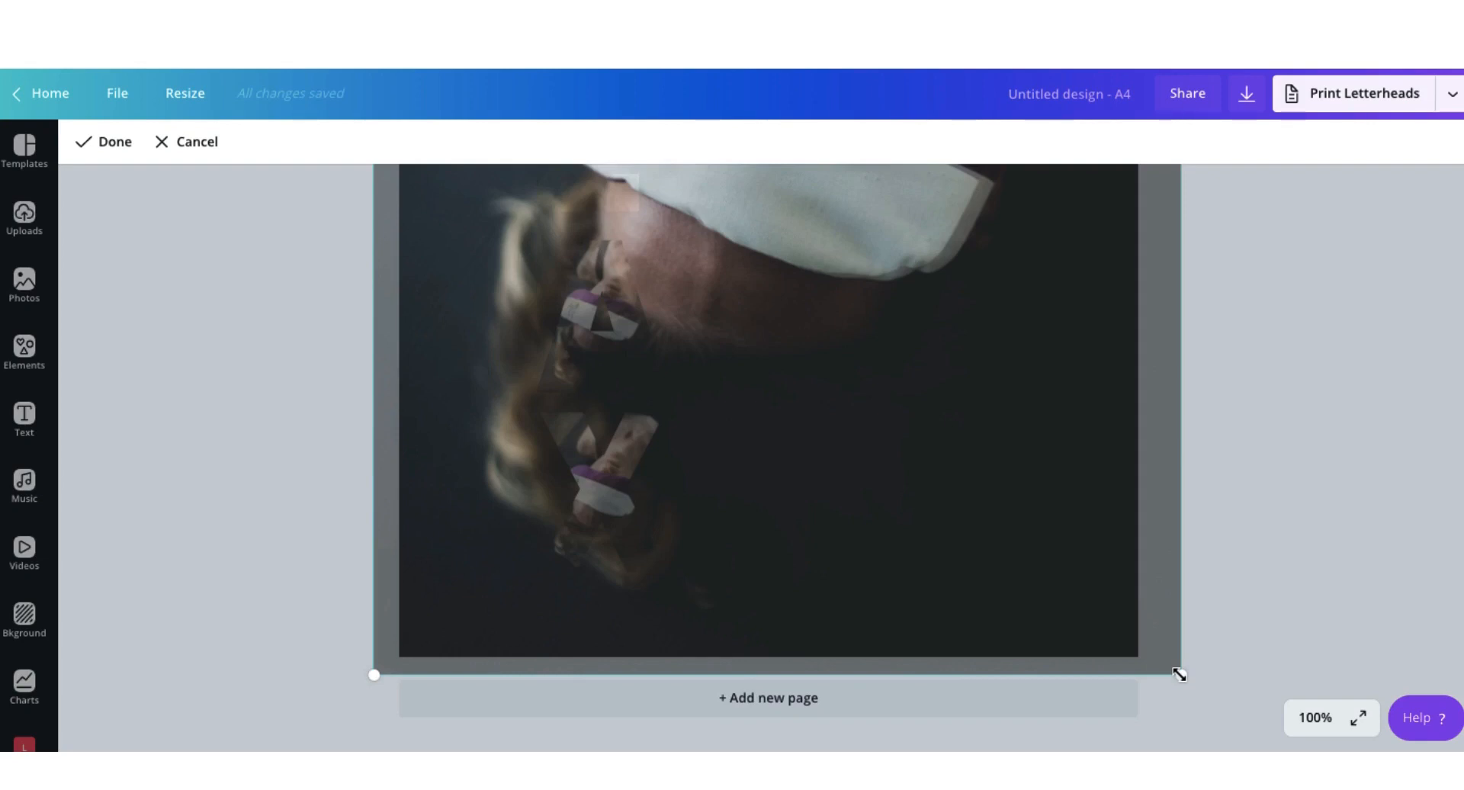
{"action": "left_click_drag", "start_coordinate": [1179, 674], "coordinate": [1161, 660]}
{"action": "scroll", "coordinate": [1069, 565], "scroll_direction": "up", "scroll_amount": 5}
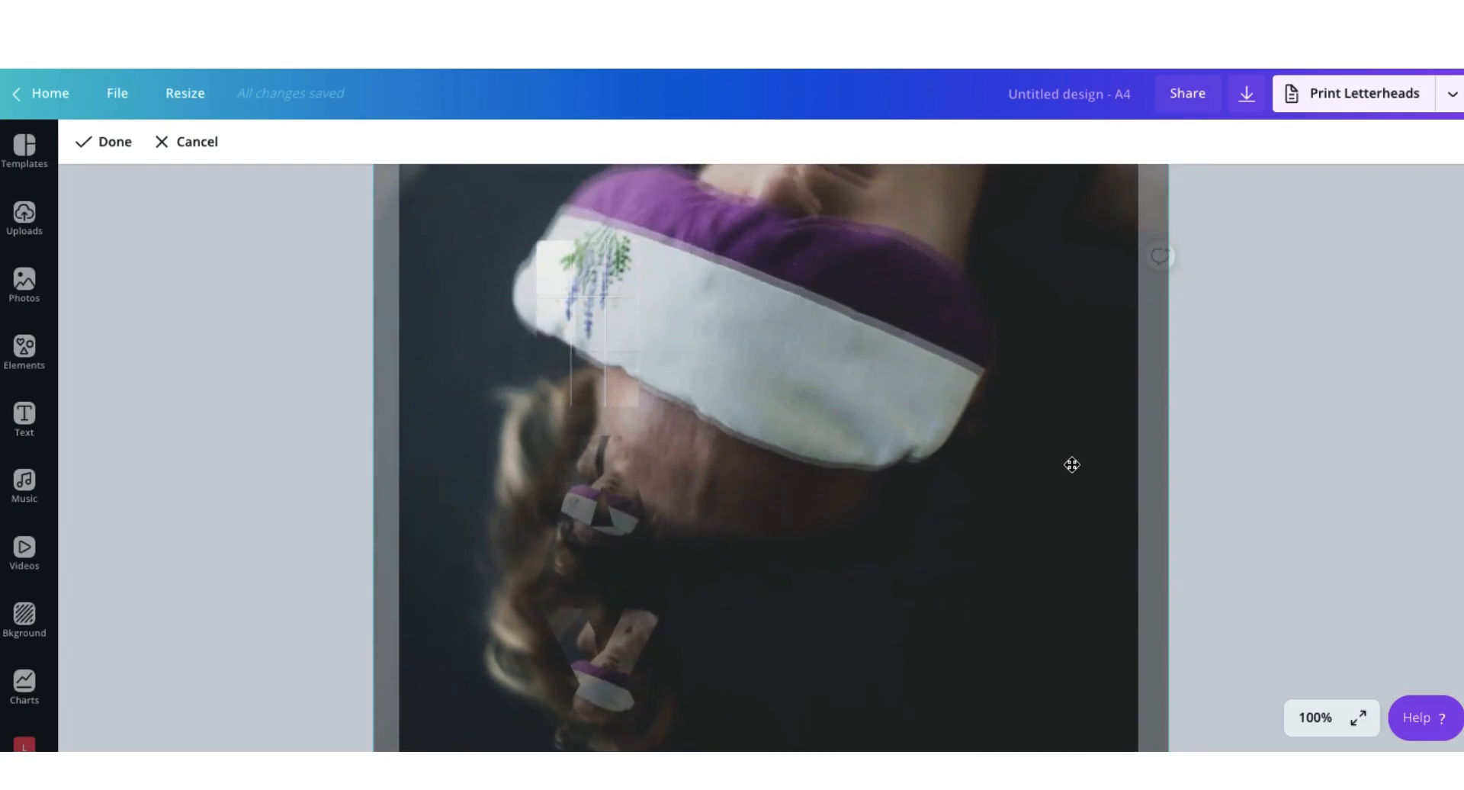
{"action": "left_click", "coordinate": [1250, 513]}
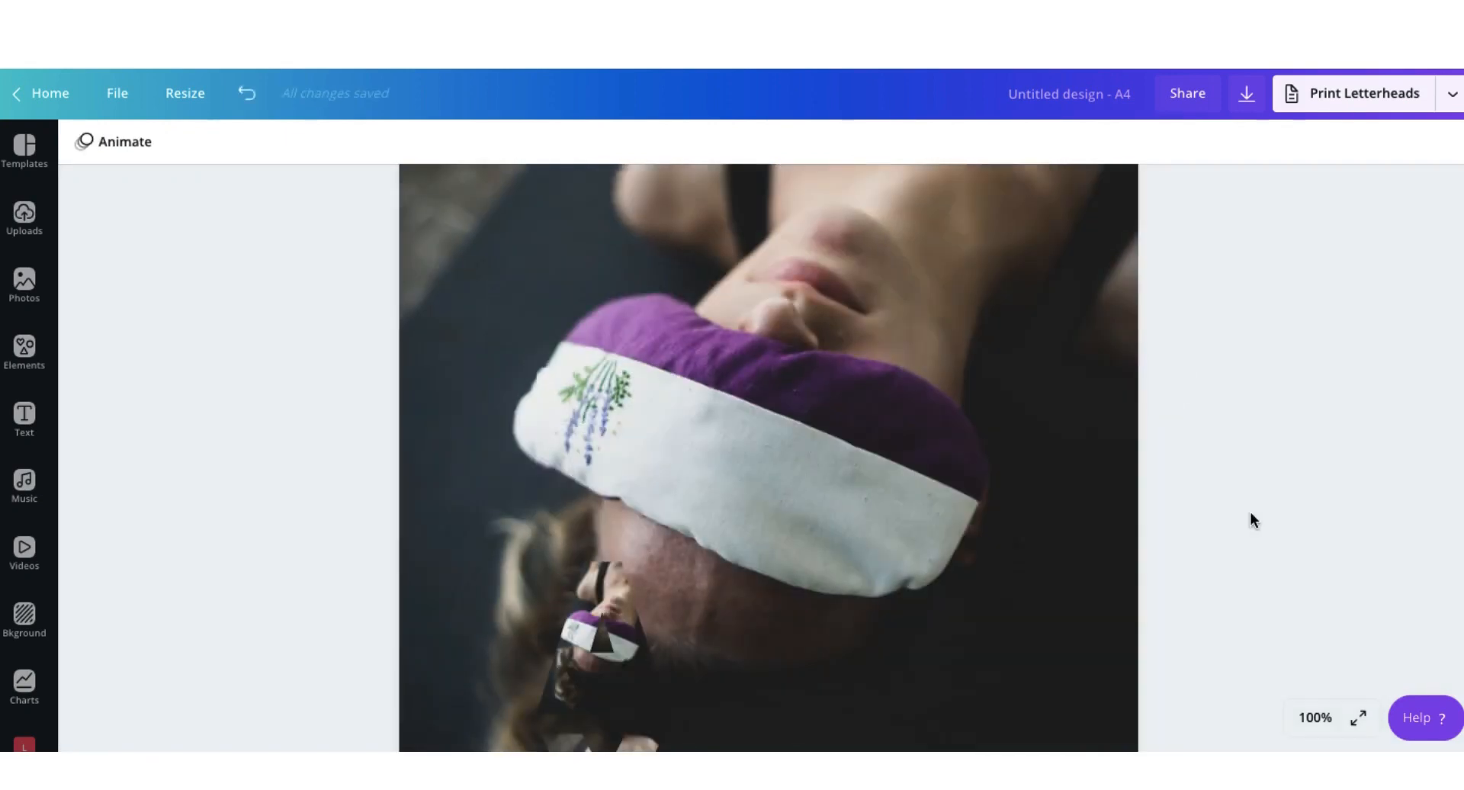
{"action": "scroll", "coordinate": [1251, 513], "scroll_direction": "down", "scroll_amount": 4}
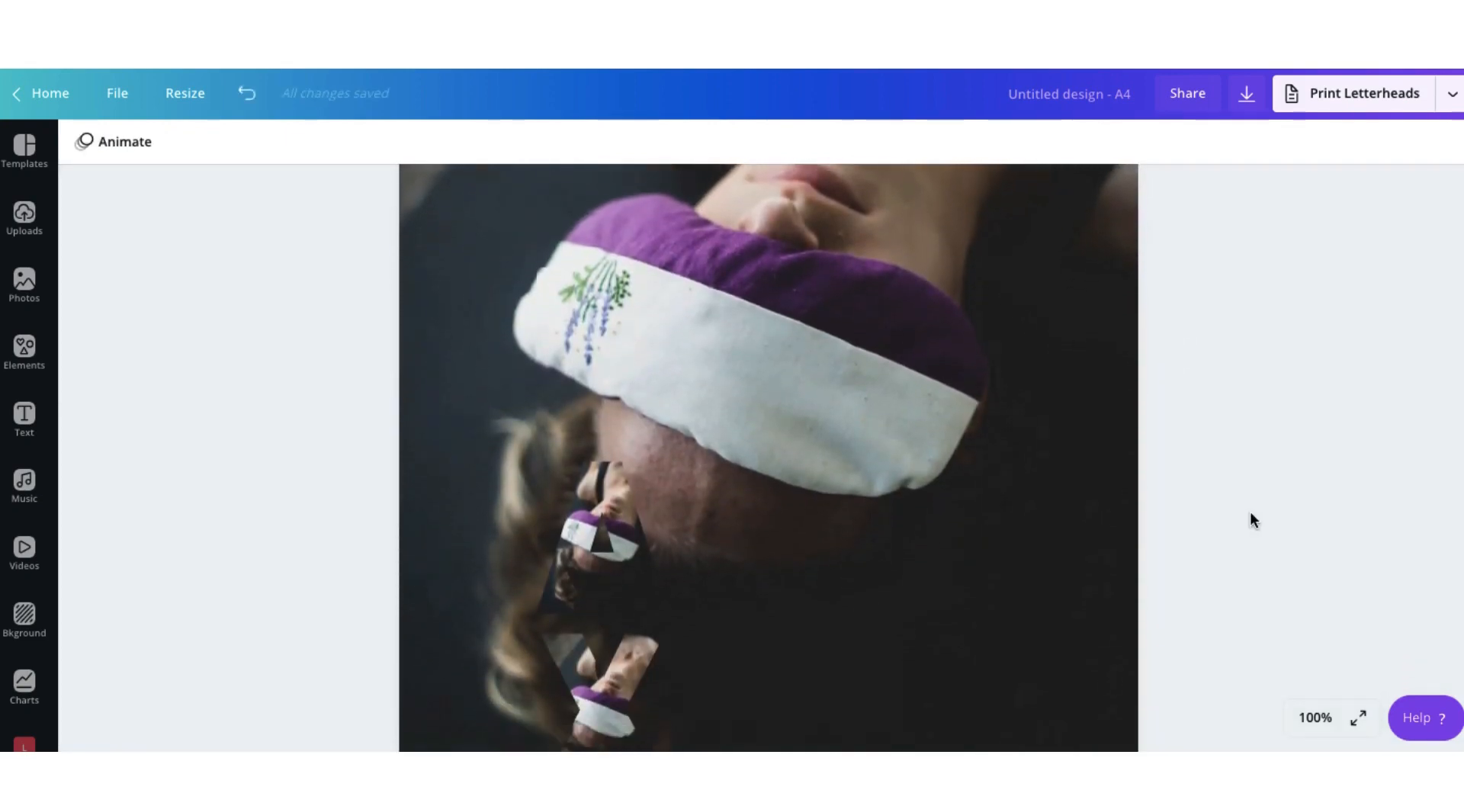
{"action": "left_click", "coordinate": [1315, 718]}
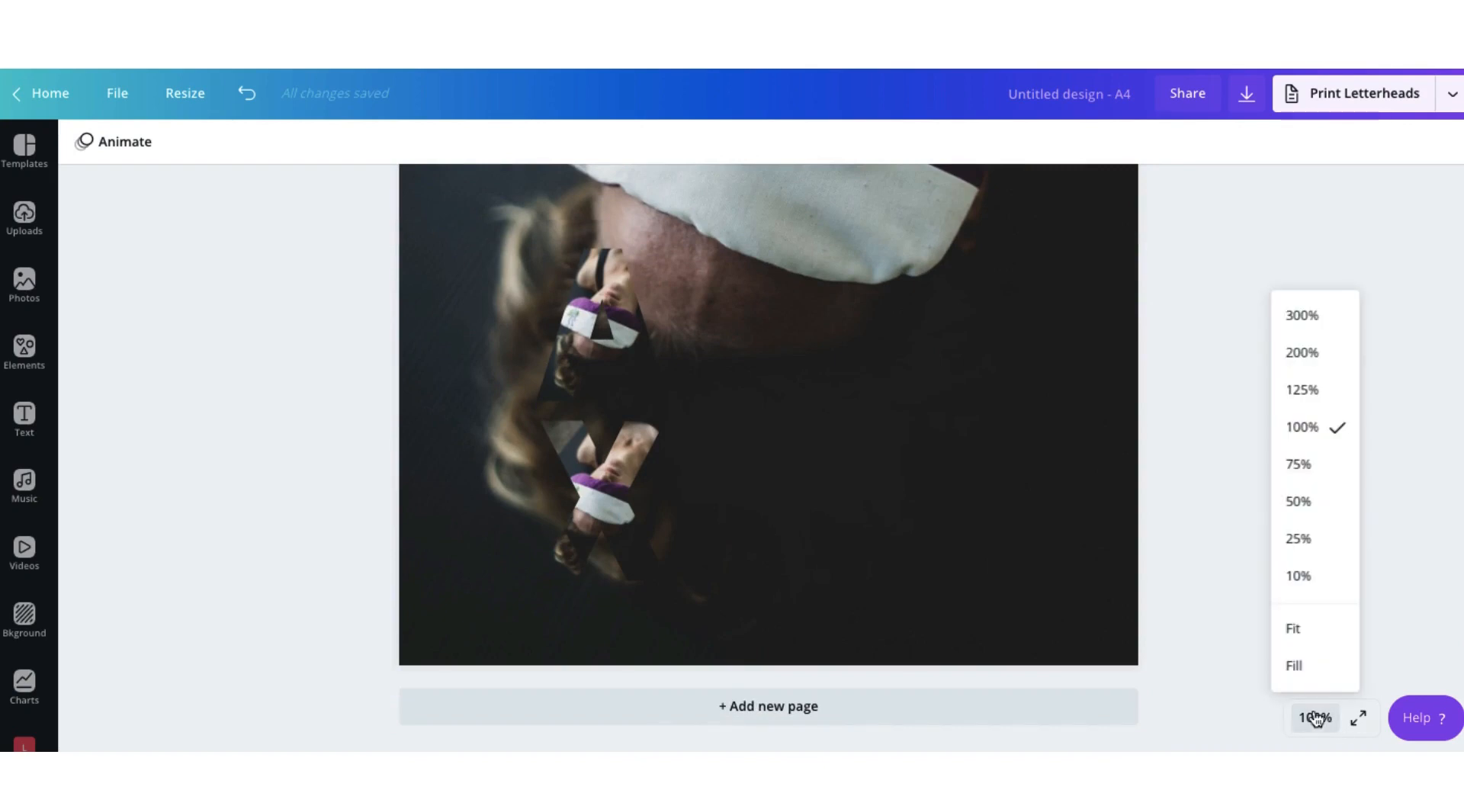
{"action": "left_click", "coordinate": [1305, 508]}
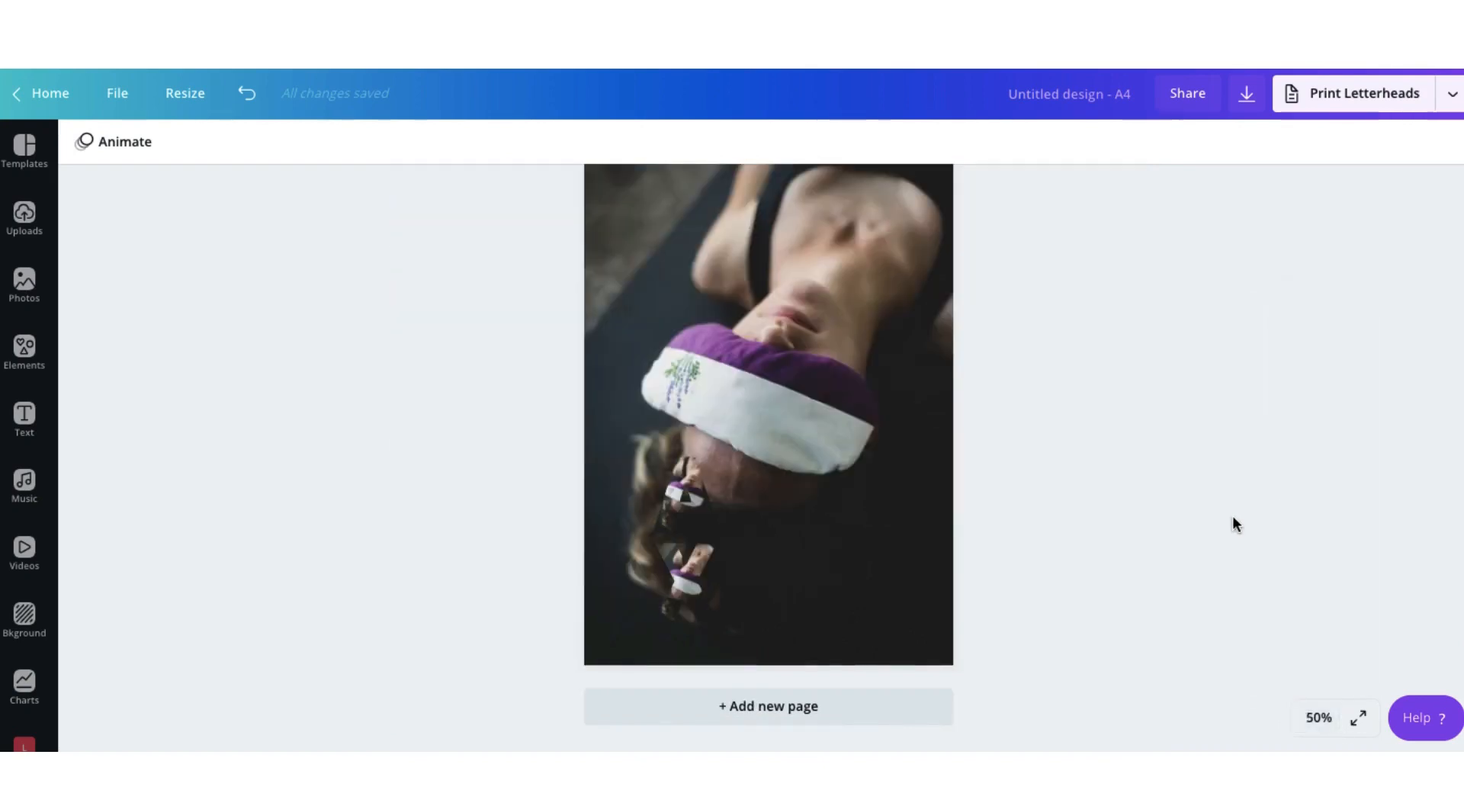
{"action": "left_click", "coordinate": [693, 523]}
{"action": "left_click_drag", "start_coordinate": [719, 533], "coordinate": [822, 345]}
{"action": "left_click", "coordinate": [246, 93]}
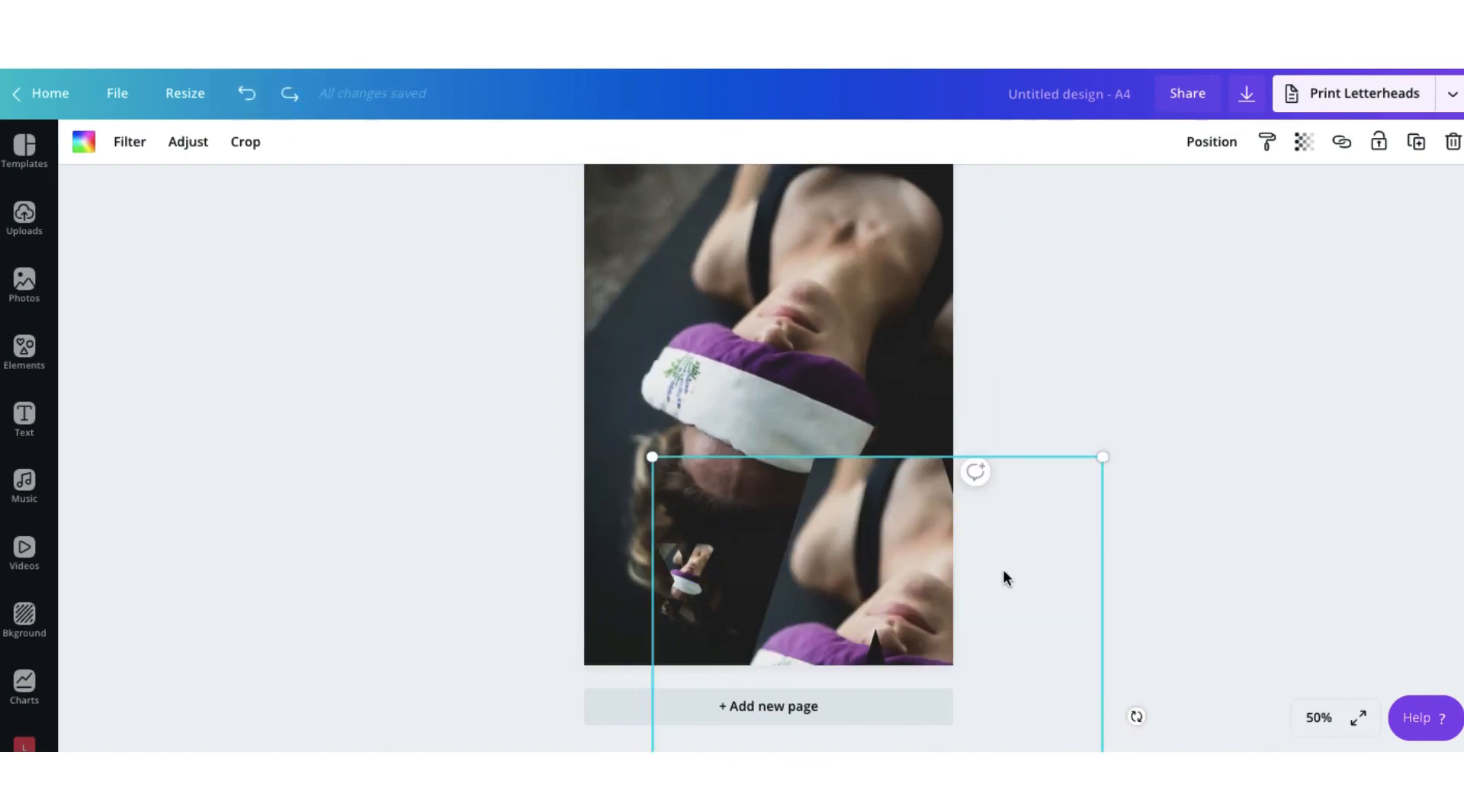
{"action": "left_click_drag", "start_coordinate": [1103, 457], "coordinate": [798, 505]}
{"action": "scroll", "coordinate": [867, 668], "scroll_direction": "down", "scroll_amount": 2}
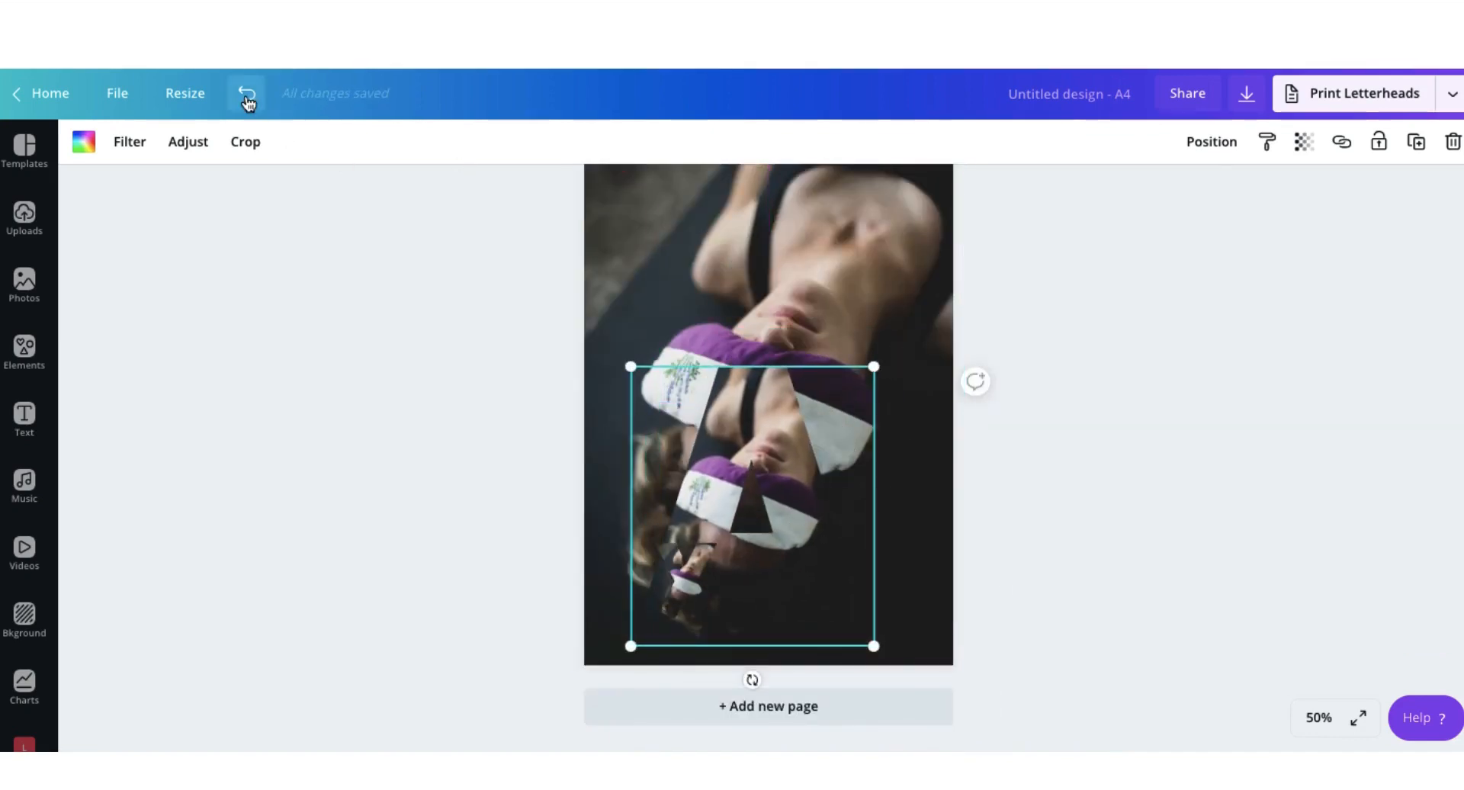
{"action": "left_click", "coordinate": [246, 93]}
{"action": "left_click", "coordinate": [247, 93]}
{"action": "left_click", "coordinate": [981, 535]}
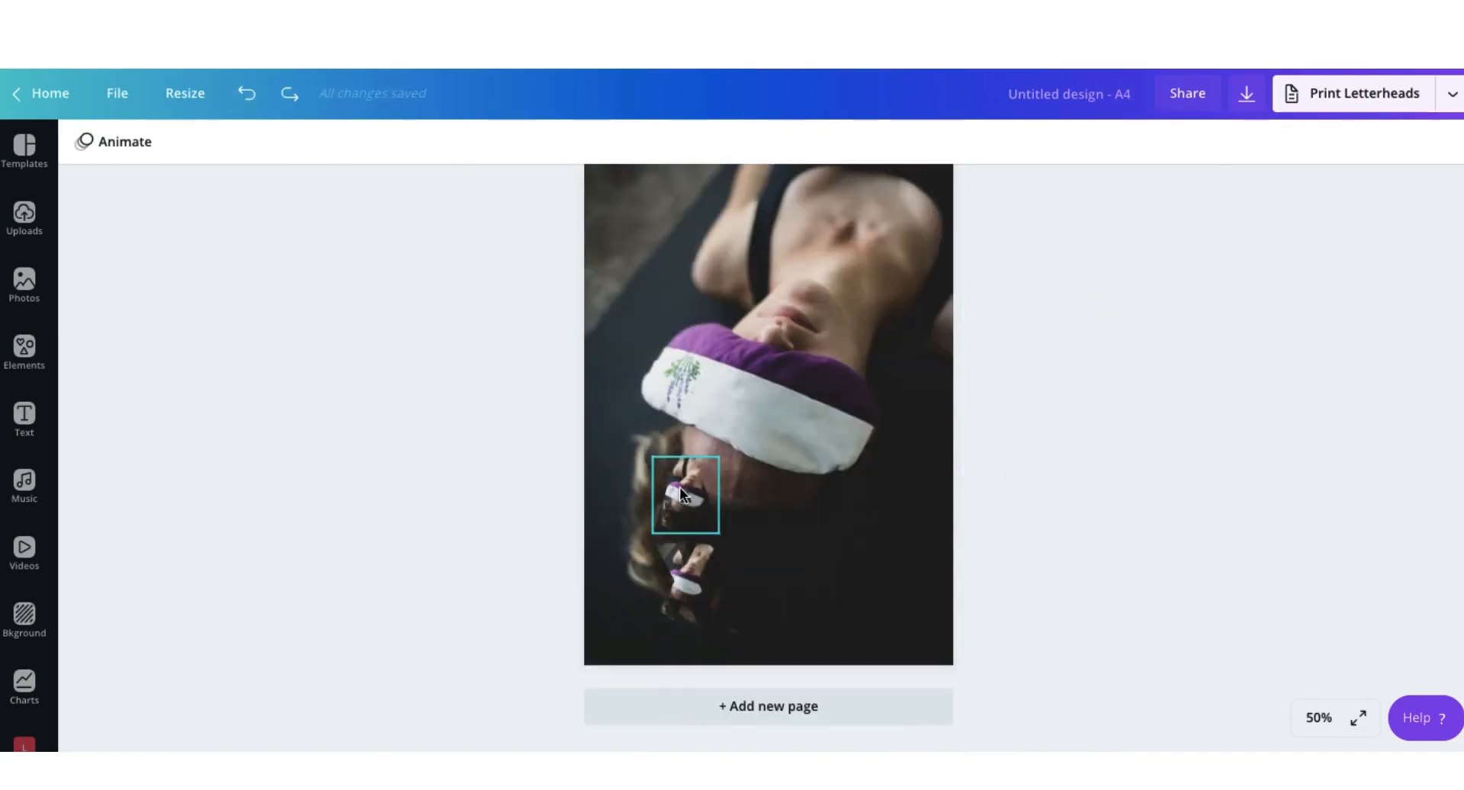
- Enlarge and reposition the photos inside the A and X frames until they coincide with the background photo
{"action": "double_click", "coordinate": [686, 478]}
{"action": "left_click_drag", "start_coordinate": [719, 451], "coordinate": [1141, 131]}
{"action": "left_click_drag", "start_coordinate": [931, 320], "coordinate": [865, 433]}
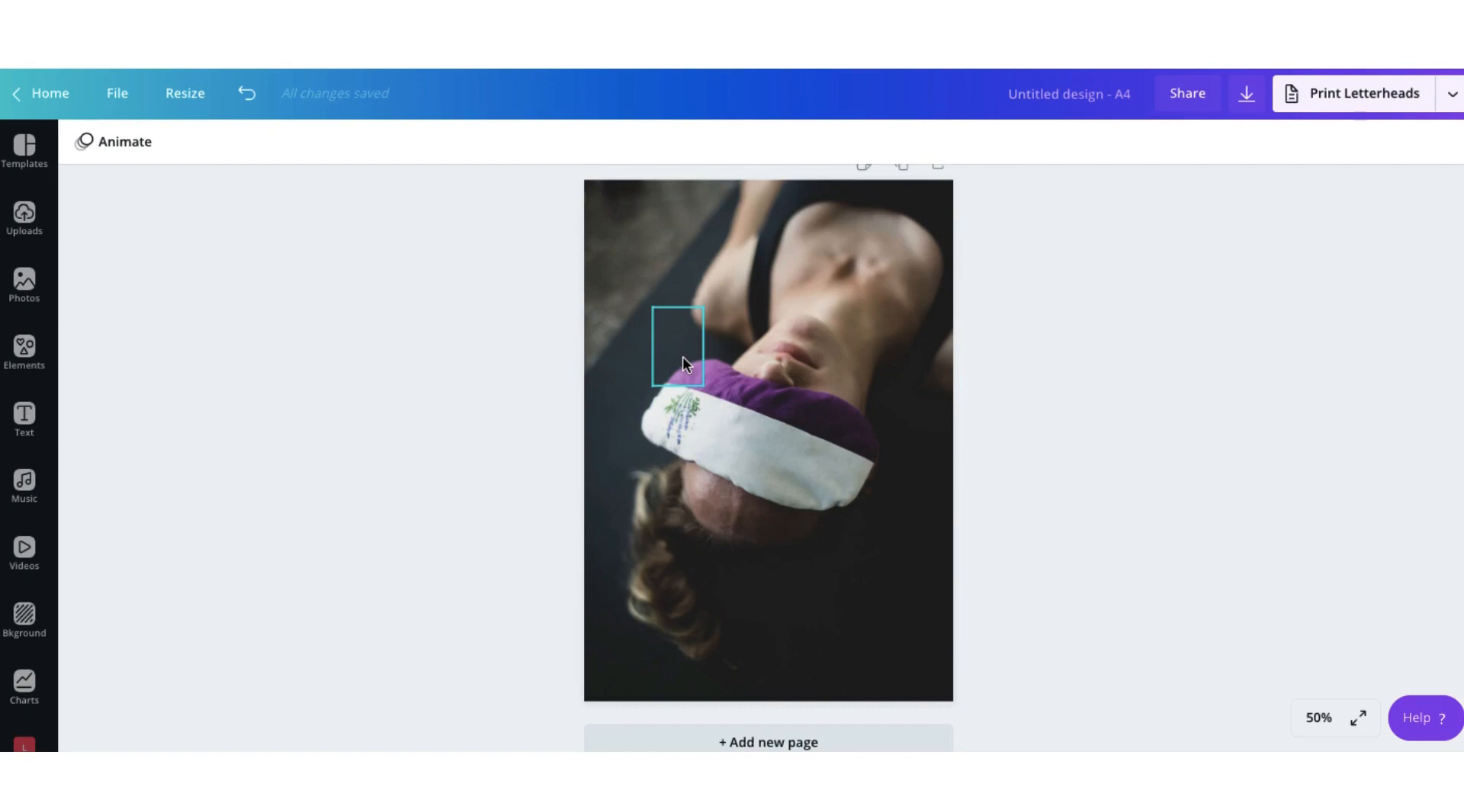
- Unlock the background photo and try darkening it to a brightness of -73
{"action": "left_click", "coordinate": [885, 285]}
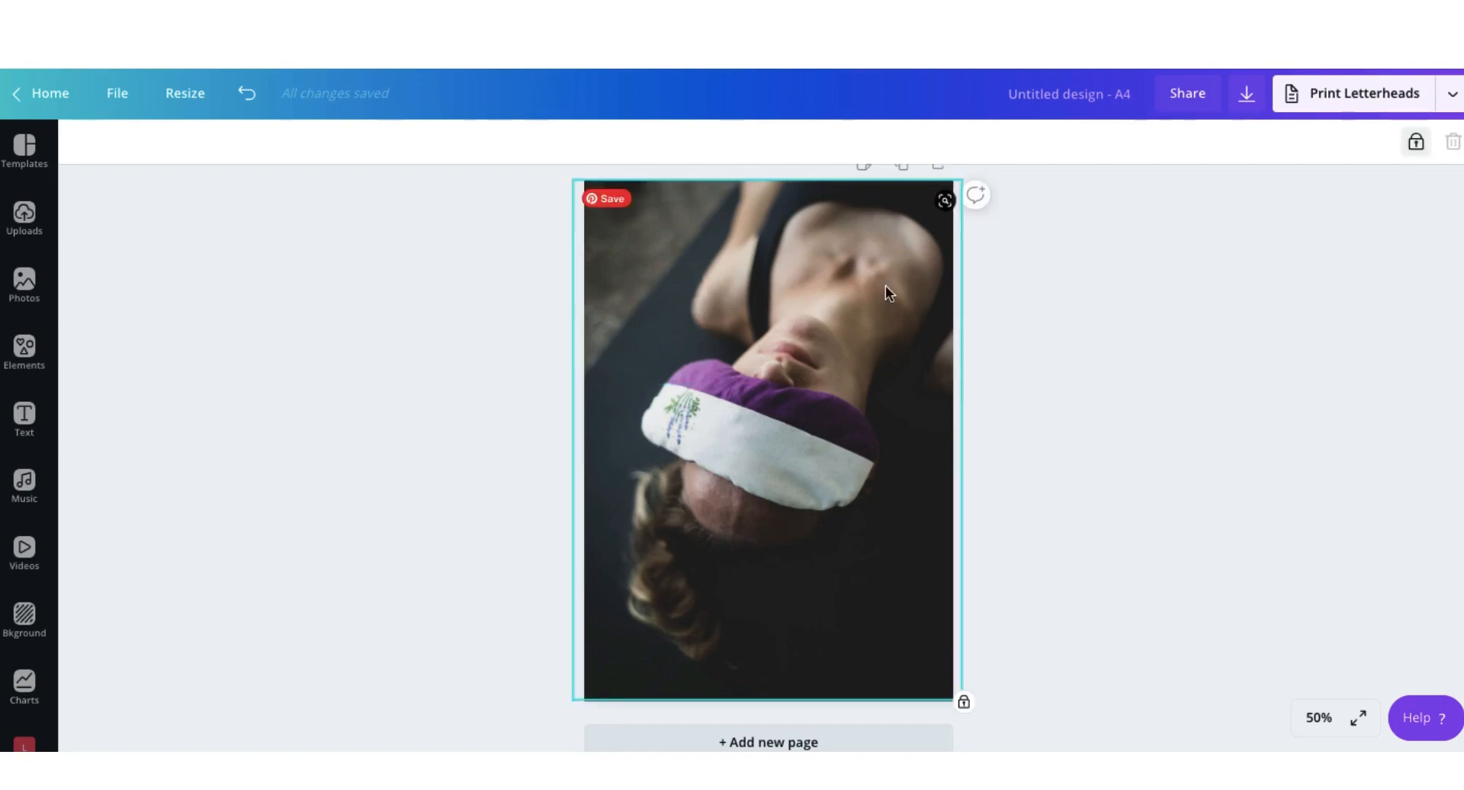
{"action": "left_click", "coordinate": [1416, 142]}
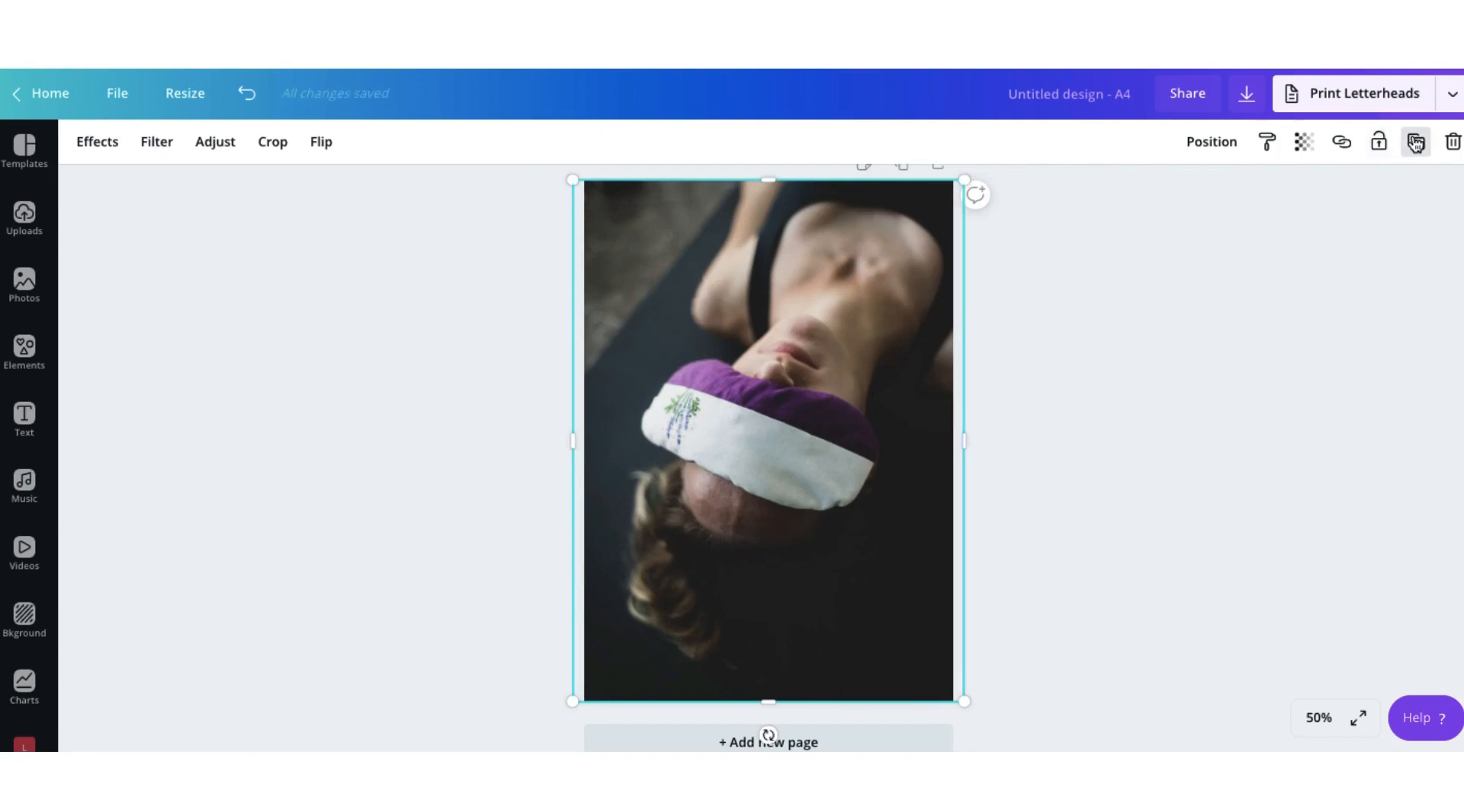
{"action": "scroll", "coordinate": [482, 355], "scroll_direction": "up", "scroll_amount": 1}
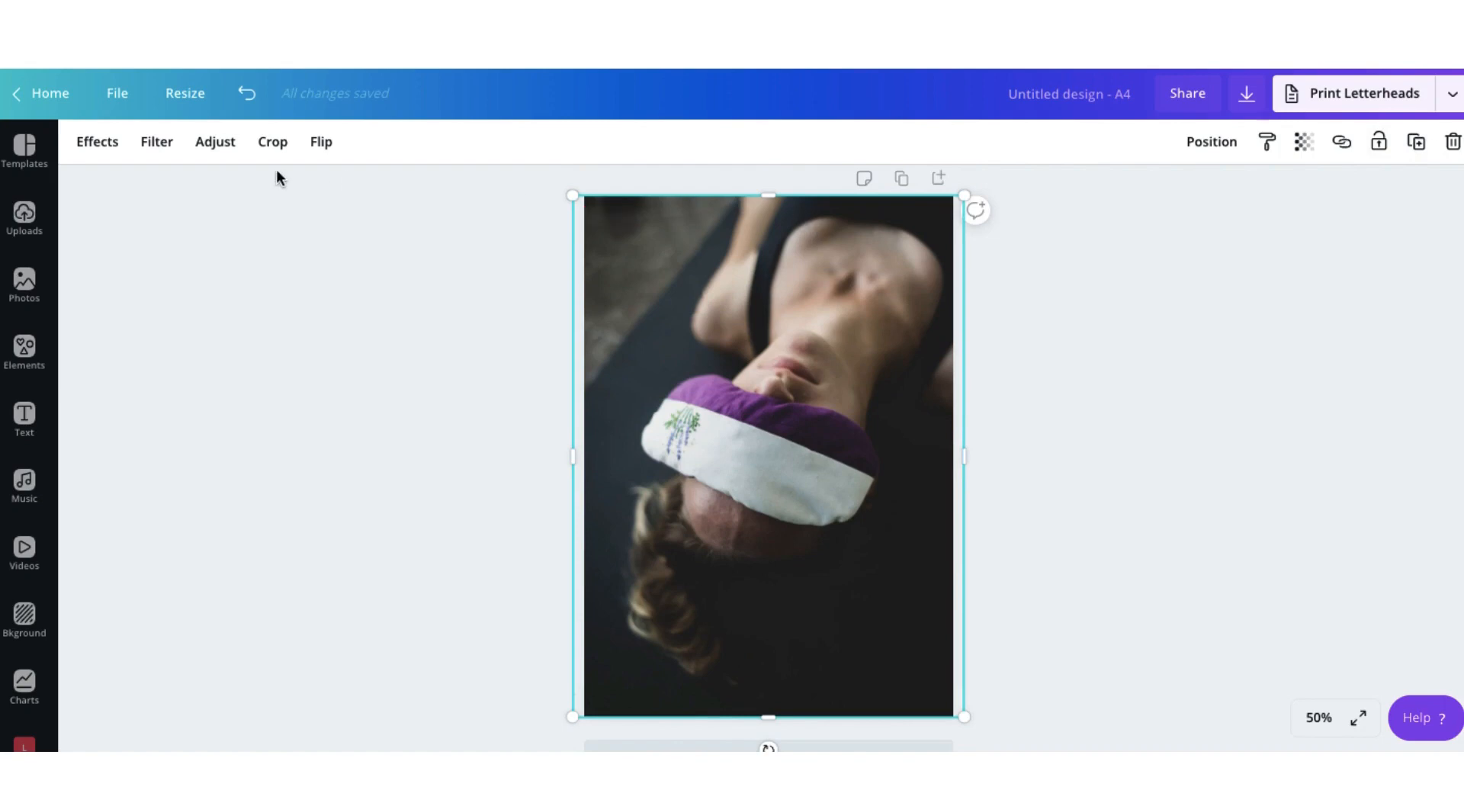
{"action": "left_click", "coordinate": [216, 145]}
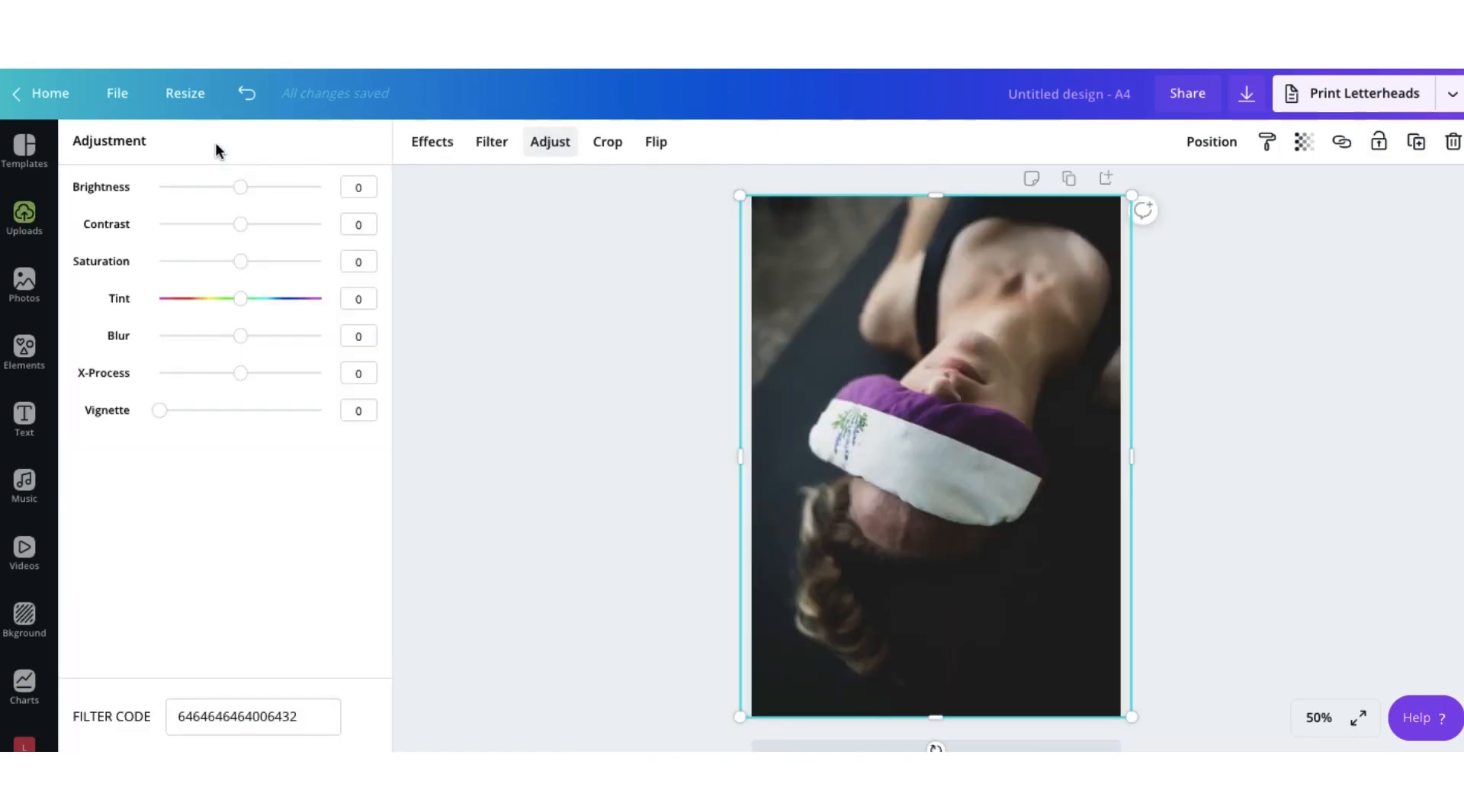
{"action": "left_click", "coordinate": [240, 189]}
{"action": "left_click_drag", "start_coordinate": [239, 192], "coordinate": [182, 203]}
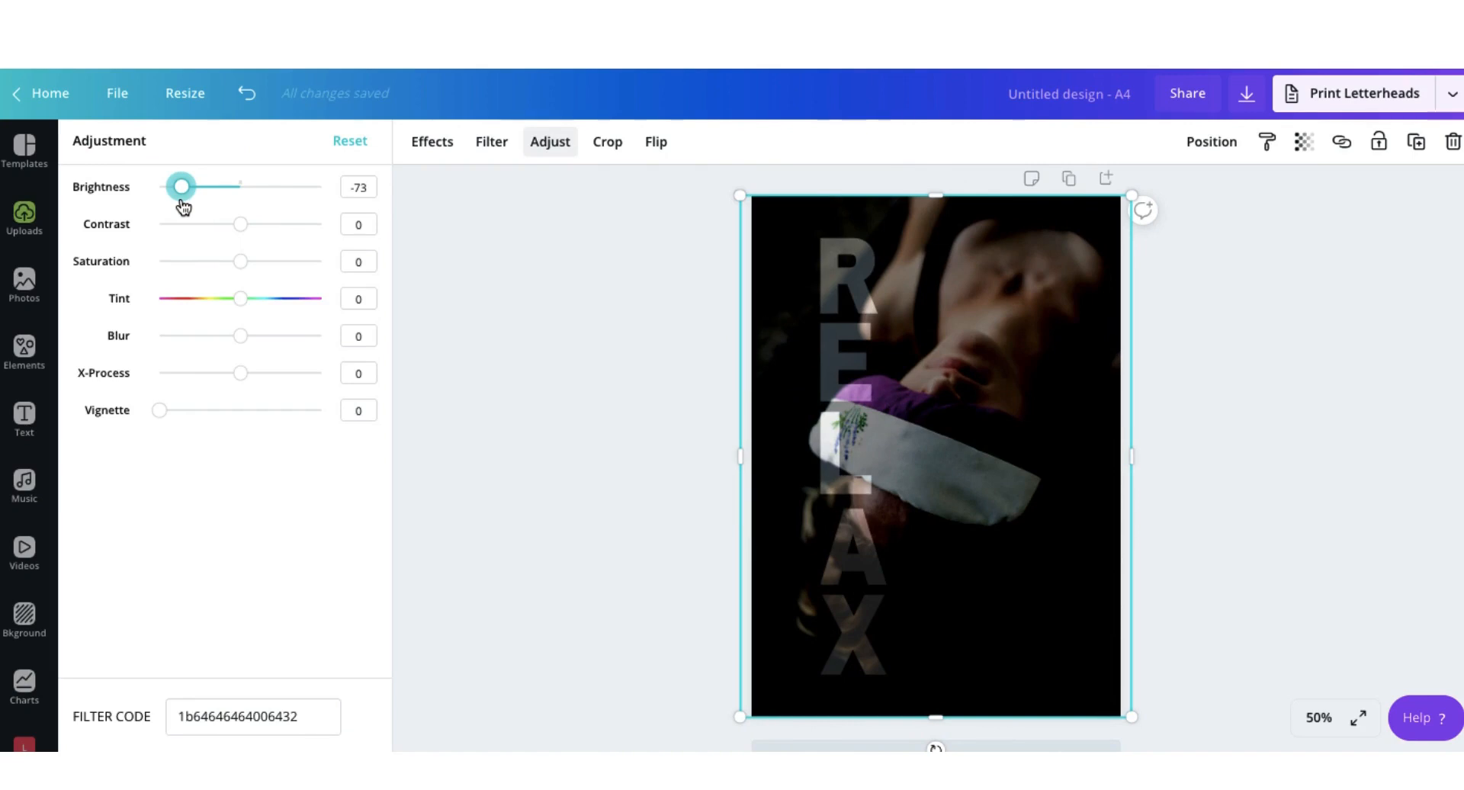
- Raise the background photo's brightness until the RELAX letters stand out darker against it, and lock the photo again
{"action": "mouse_move", "coordinate": [181, 200]}
{"action": "left_mouse_down"}
{"action": "mouse_move", "coordinate": [285, 191]}
{"action": "mouse_move", "coordinate": [252, 227]}
{"action": "left_mouse_up"}
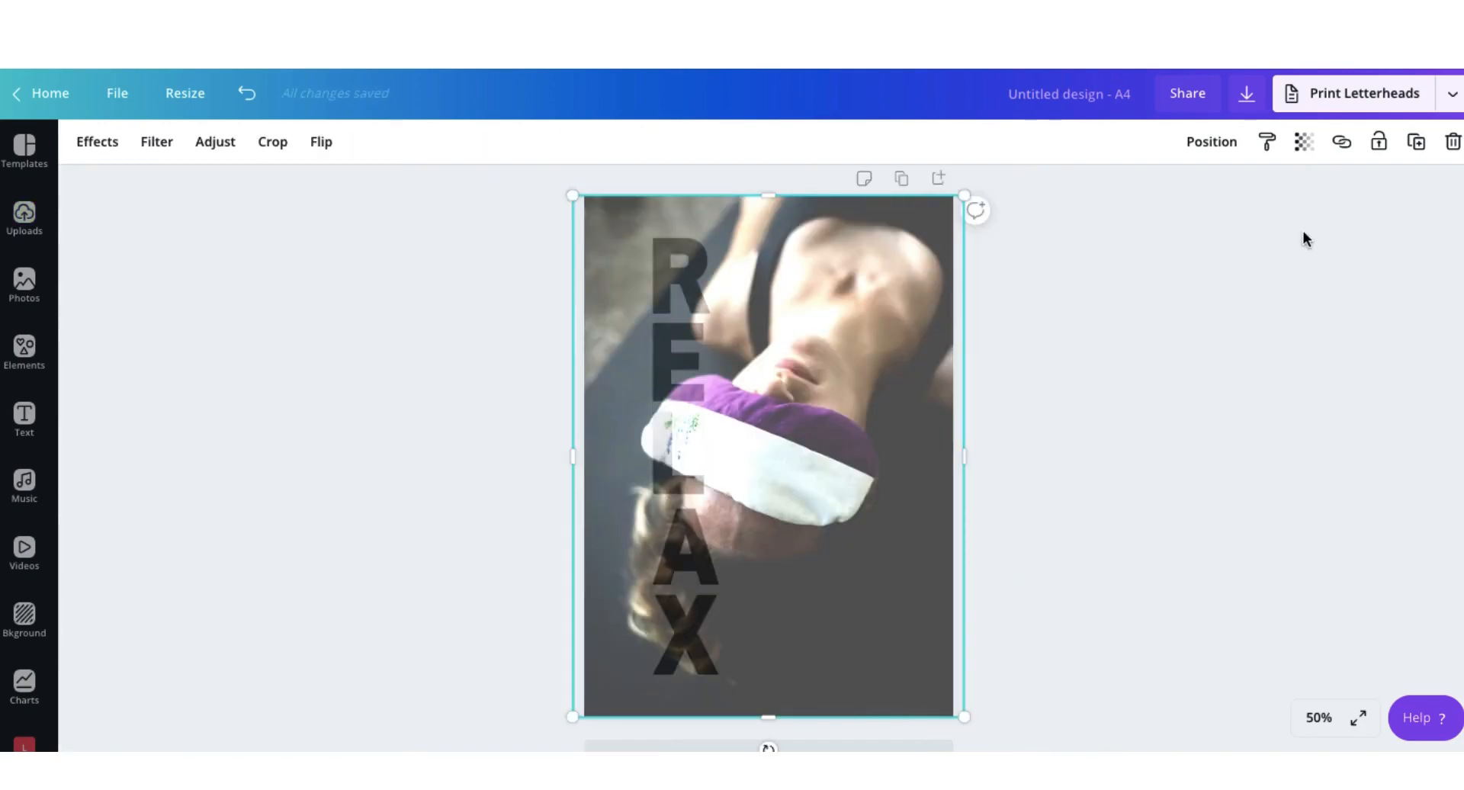
{"action": "left_click", "coordinate": [1378, 145]}
{"action": "scroll", "coordinate": [921, 340], "scroll_direction": "down", "scroll_amount": 1}
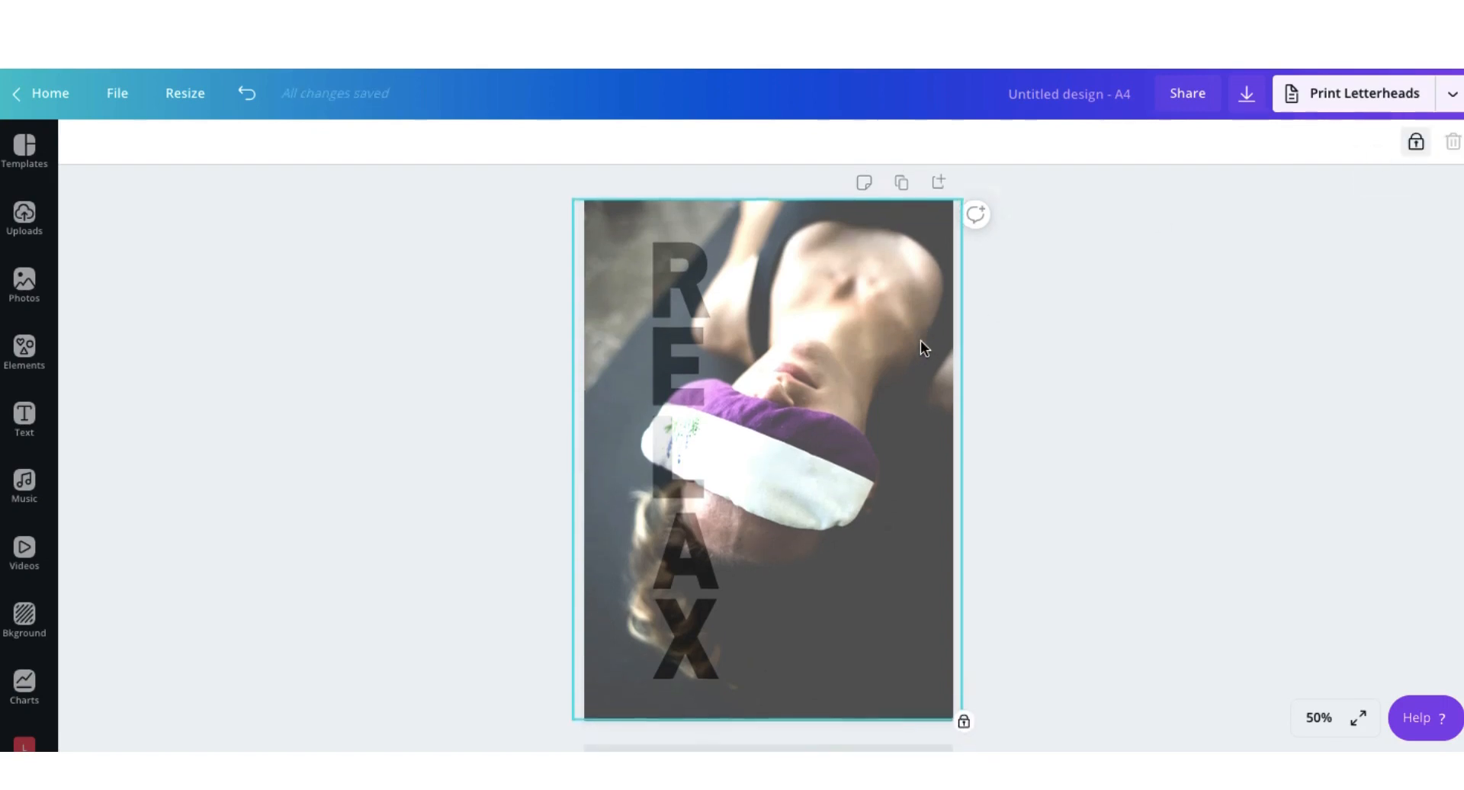
- Darken the photo in the R frame by setting its brightness to -35
{"action": "left_click", "coordinate": [676, 268]}
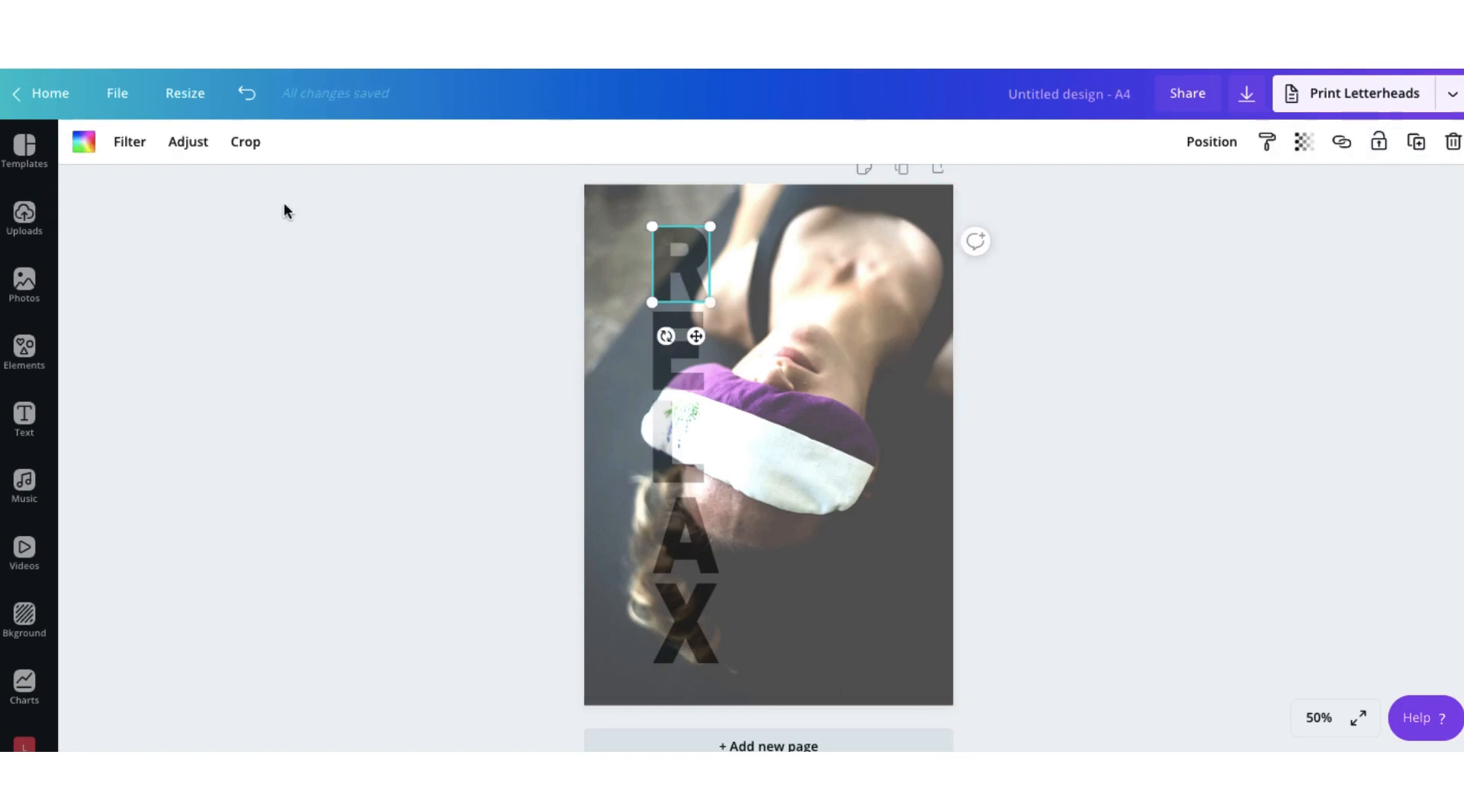
{"action": "left_click", "coordinate": [183, 145]}
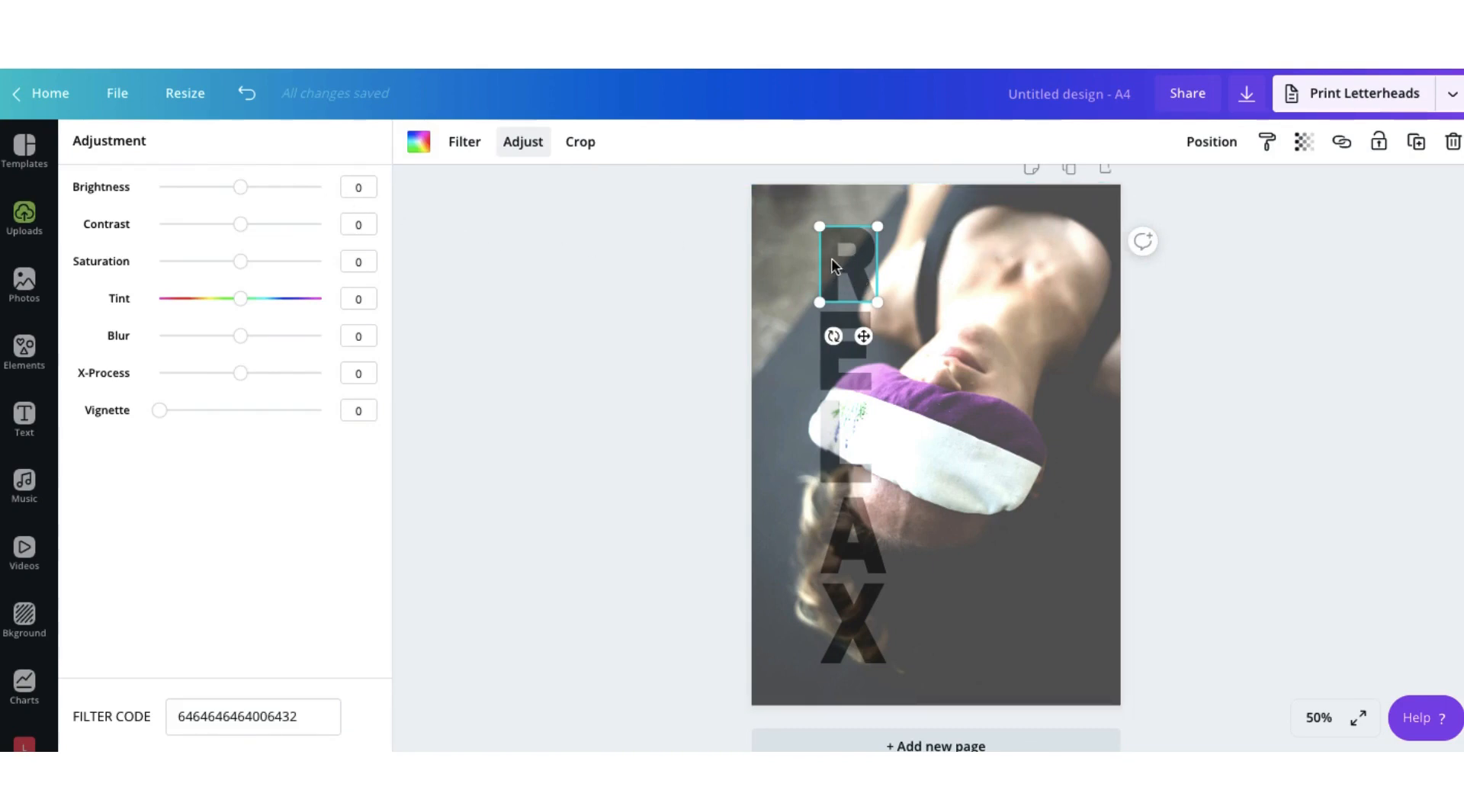
{"action": "left_click_drag", "start_coordinate": [240, 189], "coordinate": [212, 195]}
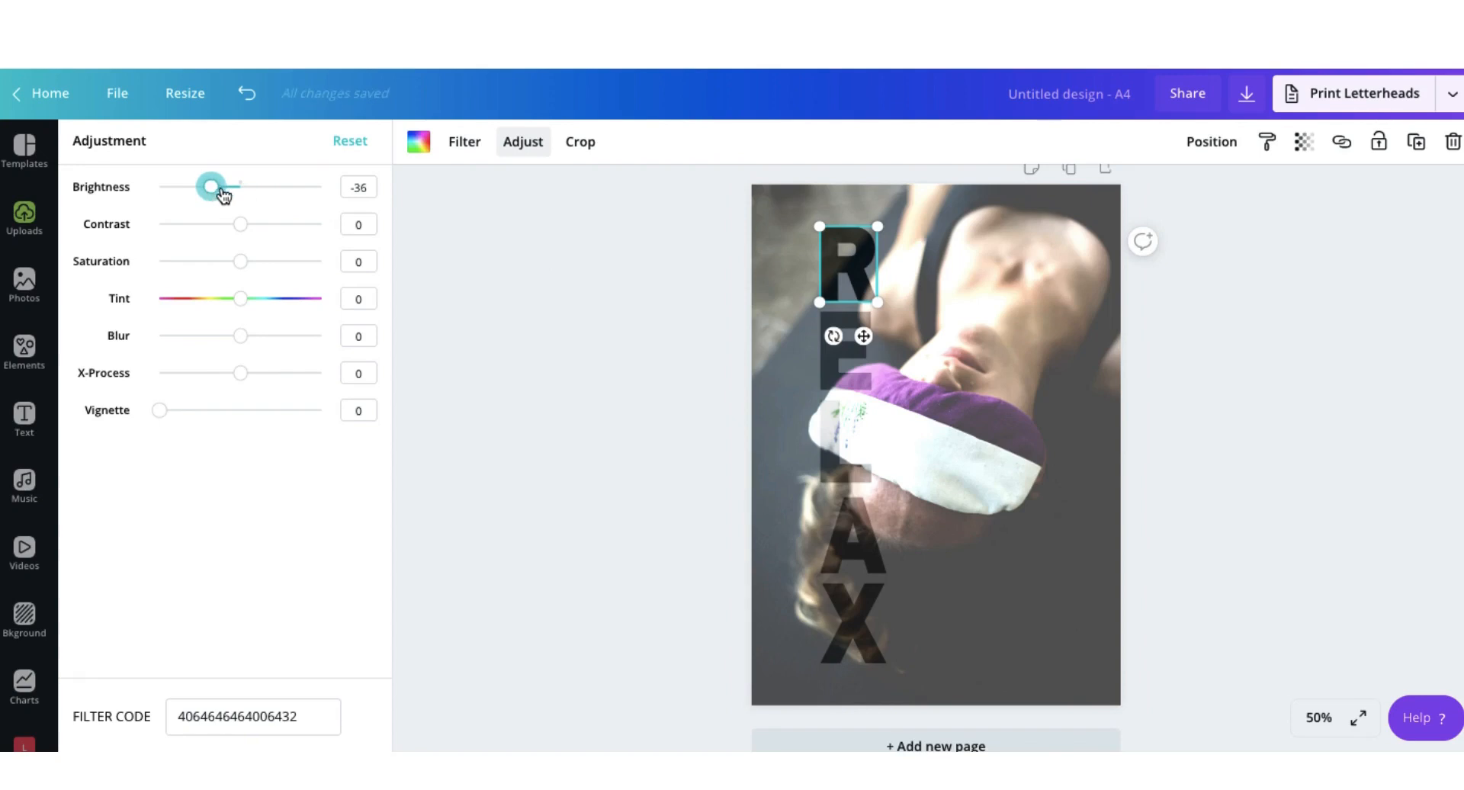
{"action": "left_click", "coordinate": [366, 188]}
{"action": "type", "text": "-35"}
{"action": "key", "text": "Return"}
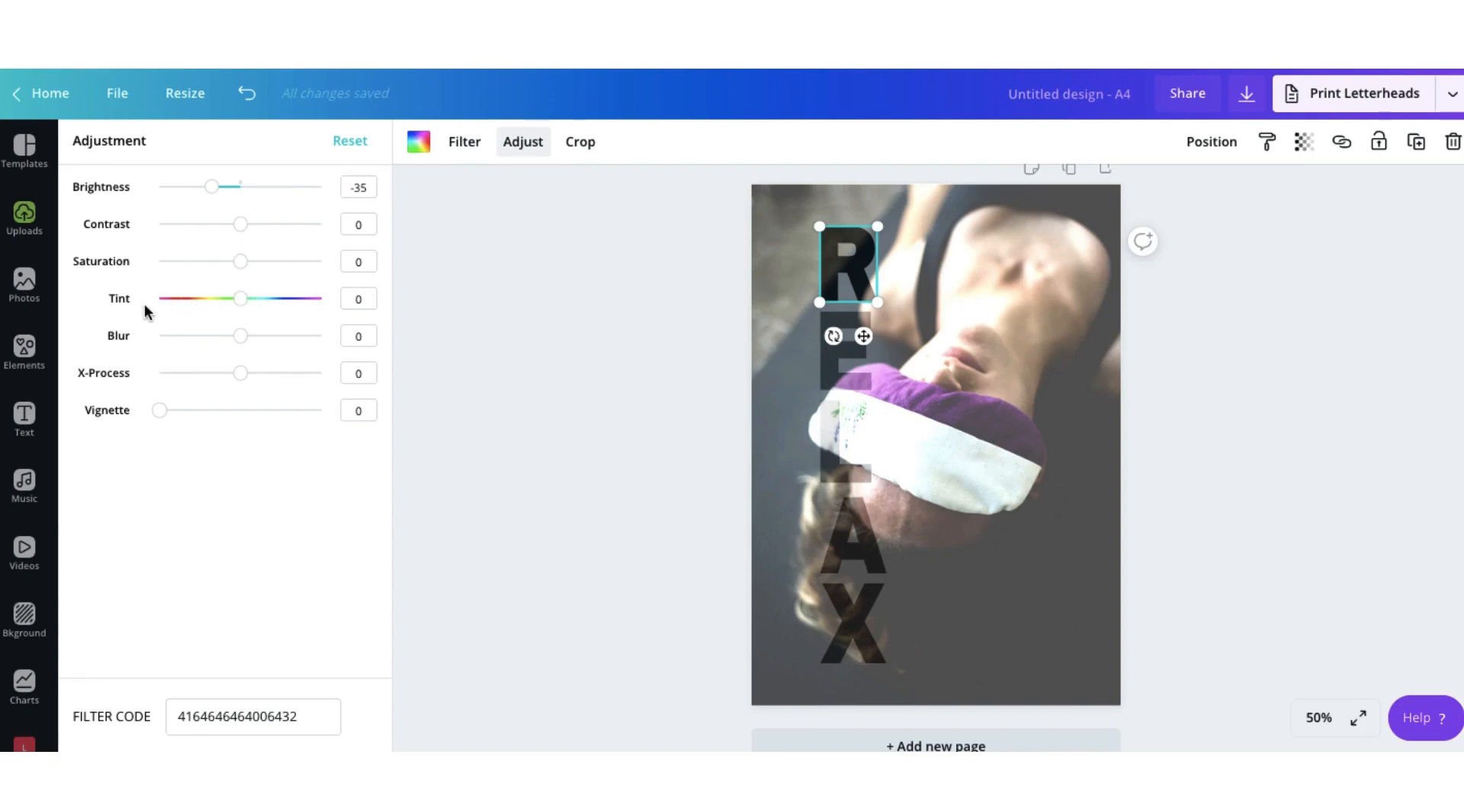
- Set the tint of the photo in the R frame to 78 and copy its filter code 416464b264006432
{"action": "left_click_drag", "start_coordinate": [239, 299], "coordinate": [304, 299]}
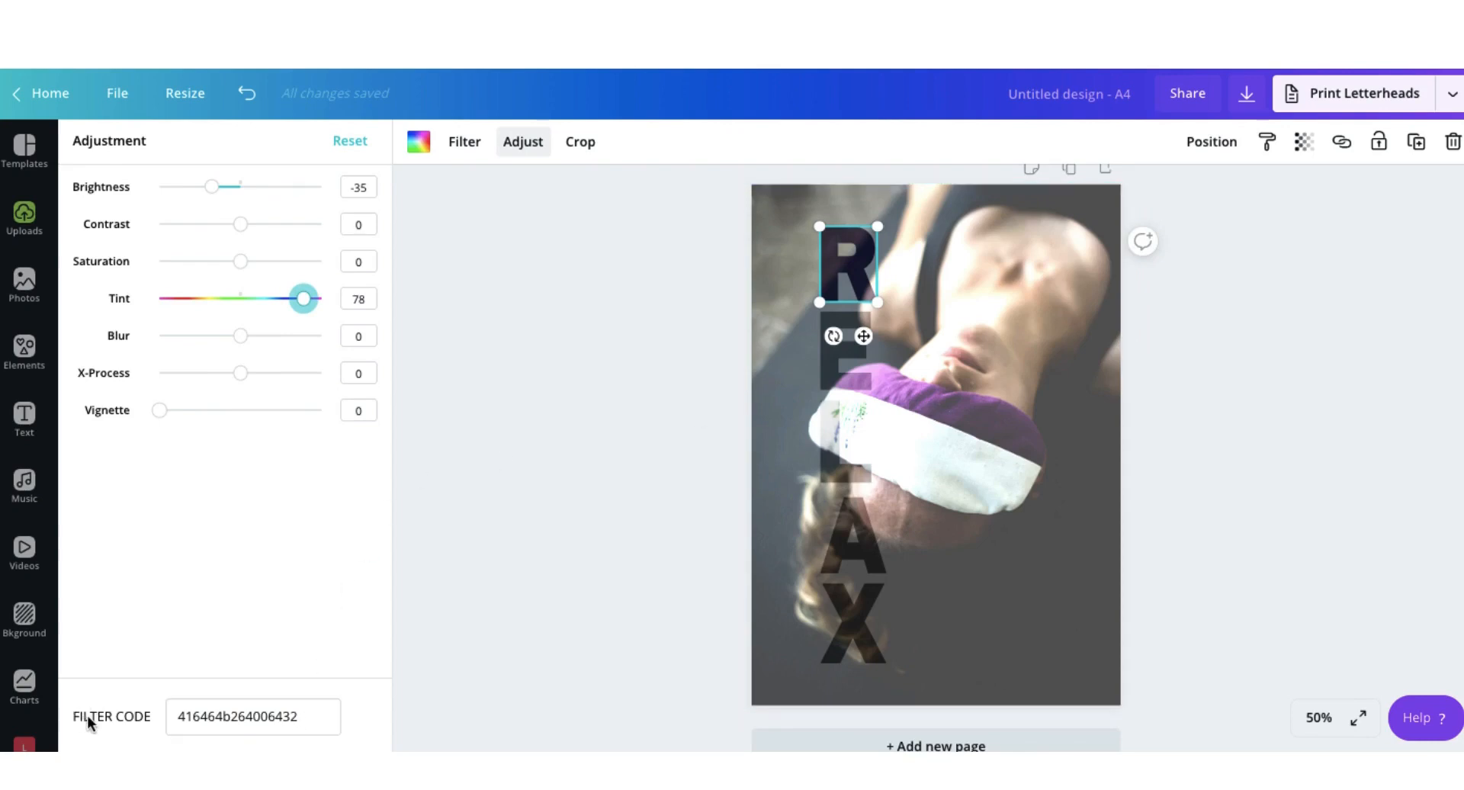
{"action": "left_click_drag", "start_coordinate": [317, 715], "coordinate": [163, 715]}
{"action": "key", "text": "ctrl+c"}
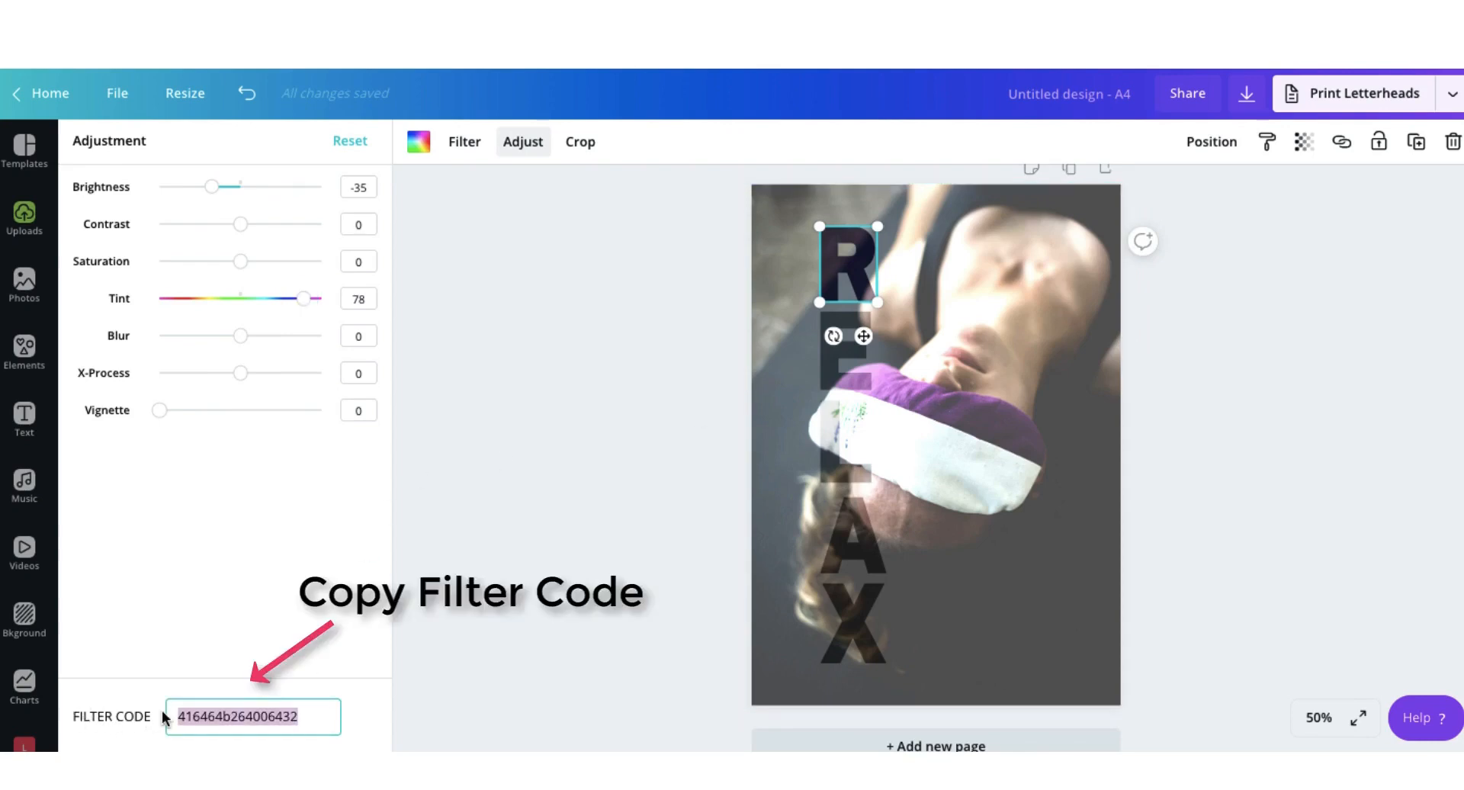
{"action": "left_click", "coordinate": [483, 544]}
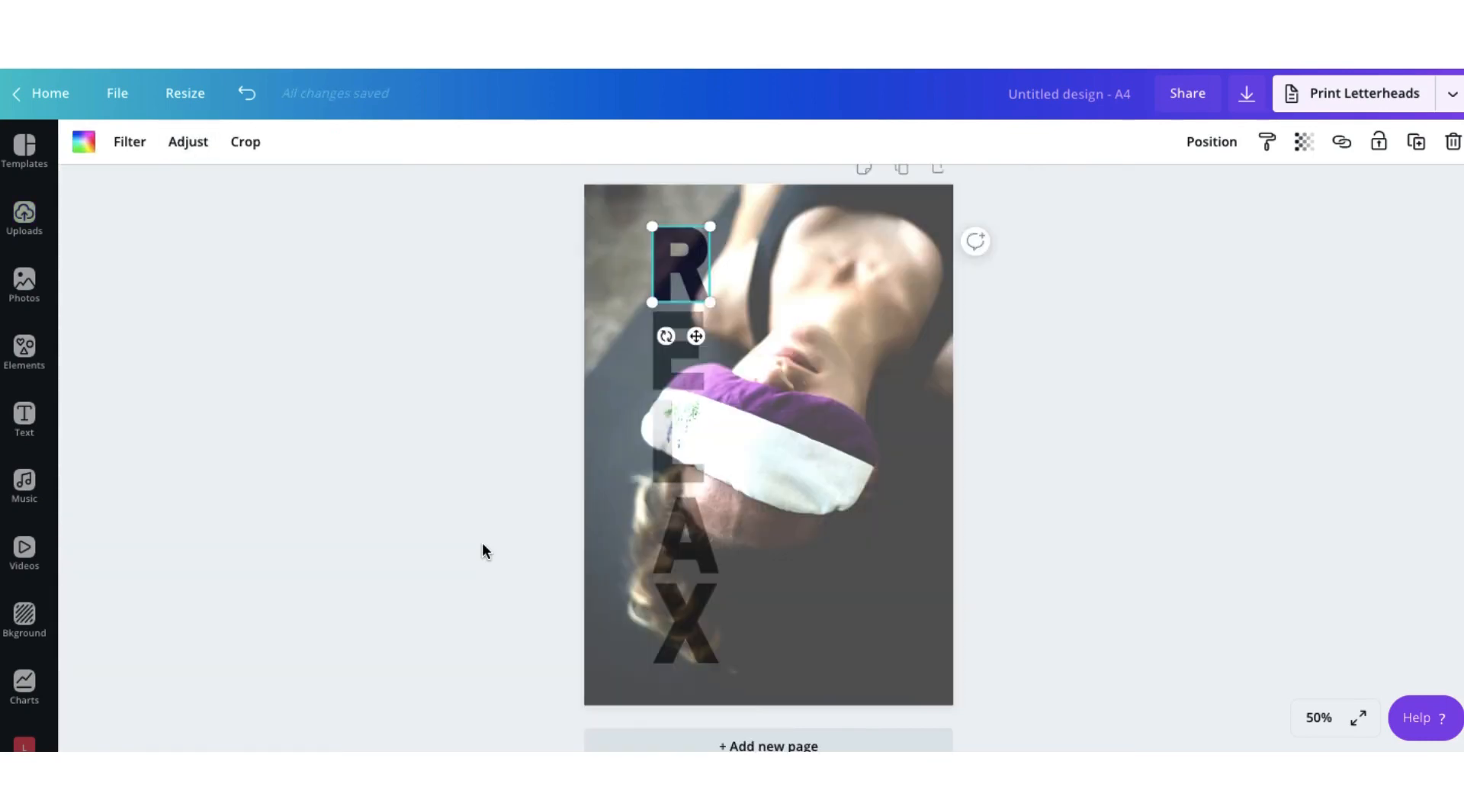
{"action": "left_click", "coordinate": [482, 544]}
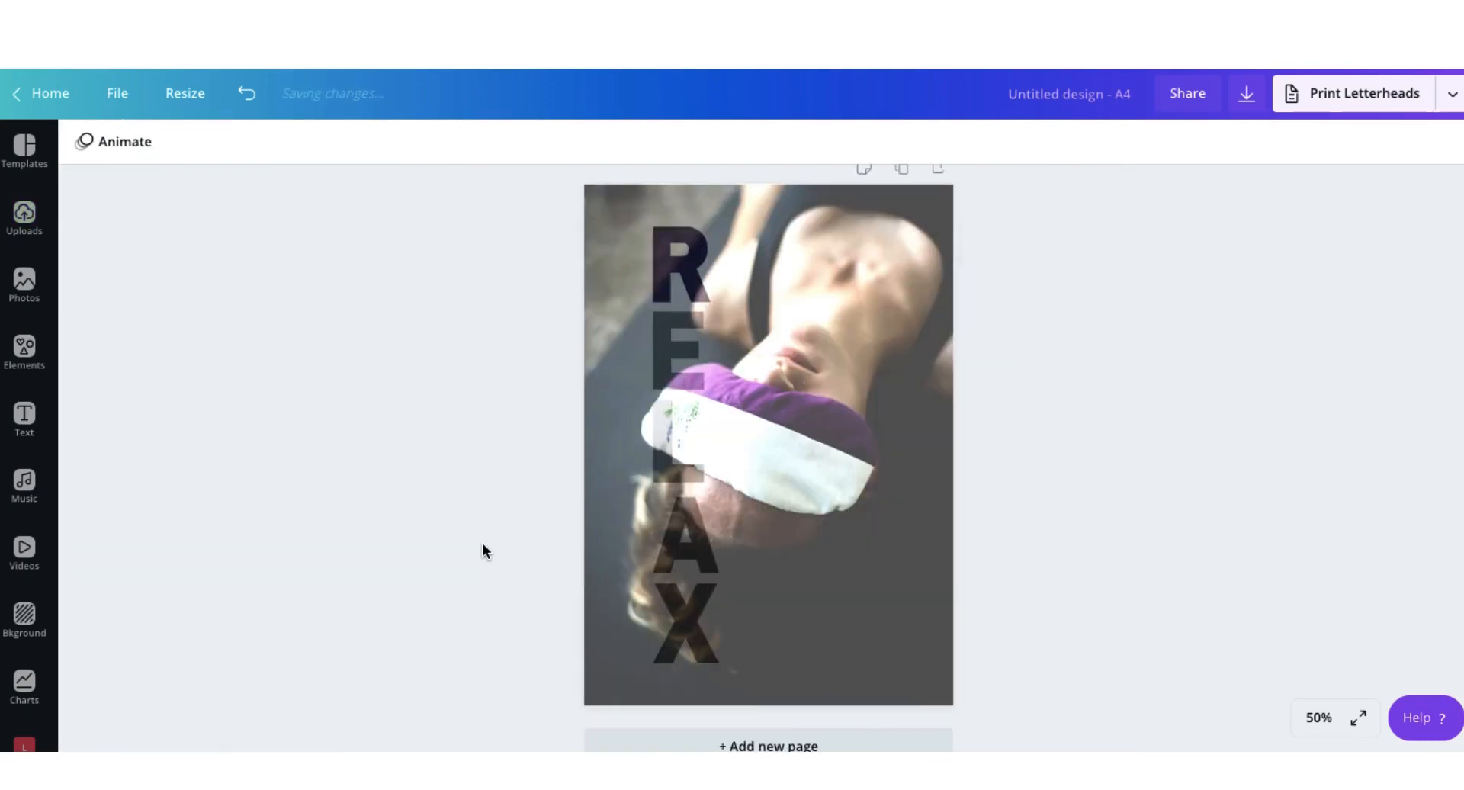
- Apply the copied filter code 416464b264006432 to the photos in the E and L frames
{"action": "left_click", "coordinate": [665, 353]}
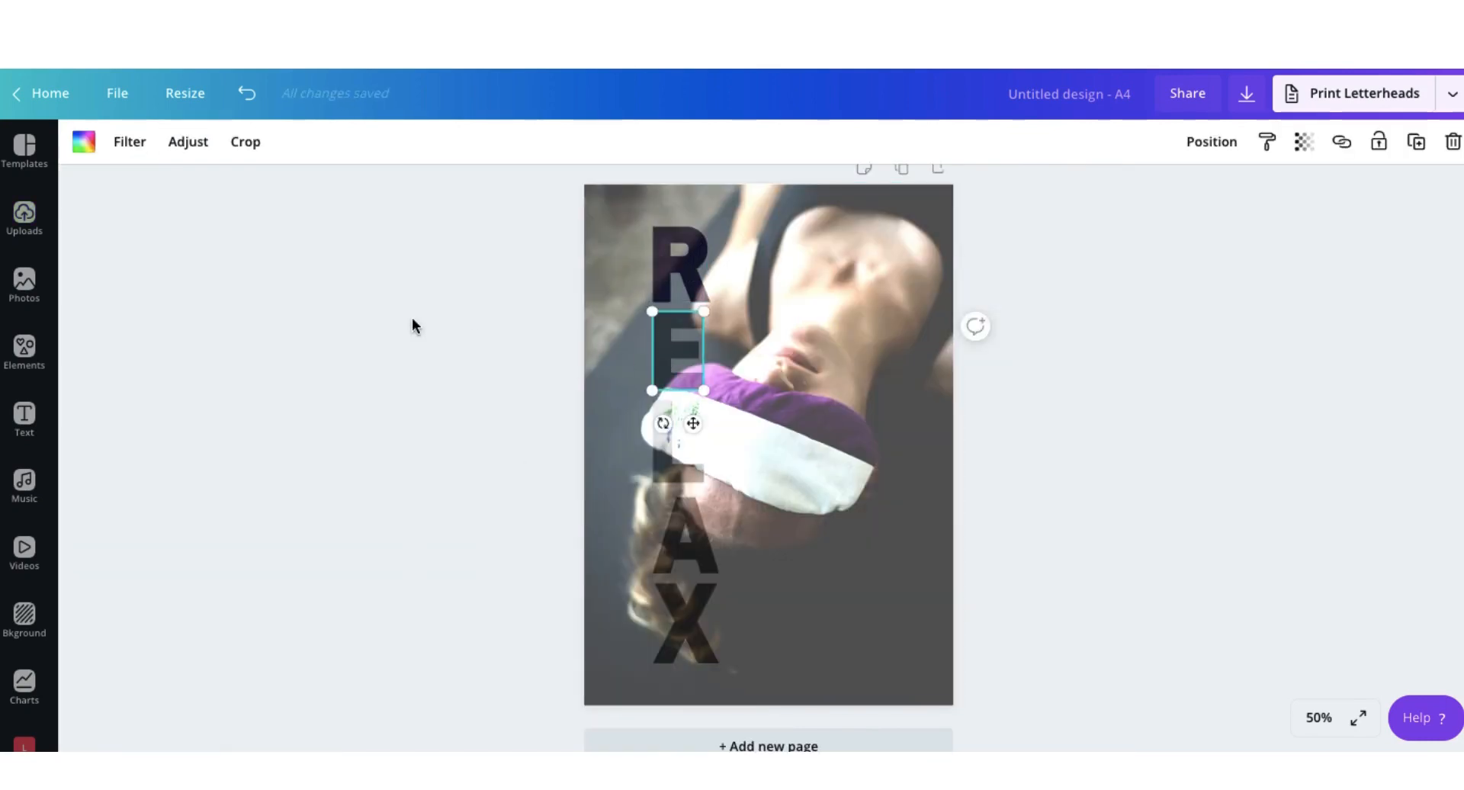
{"action": "left_click", "coordinate": [189, 144]}
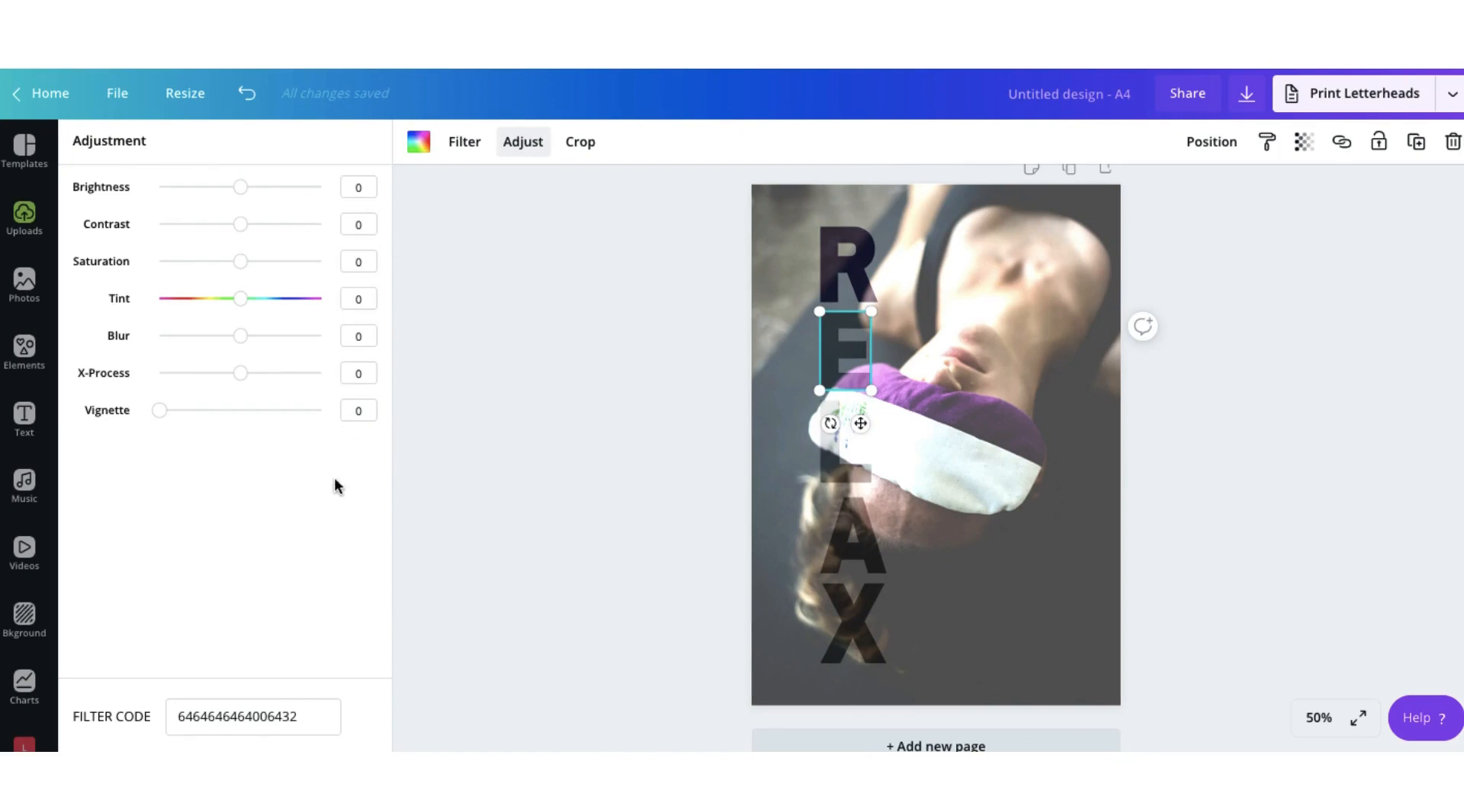
{"action": "left_click_drag", "start_coordinate": [314, 716], "coordinate": [159, 713]}
{"action": "key", "text": "ctrl+v"}
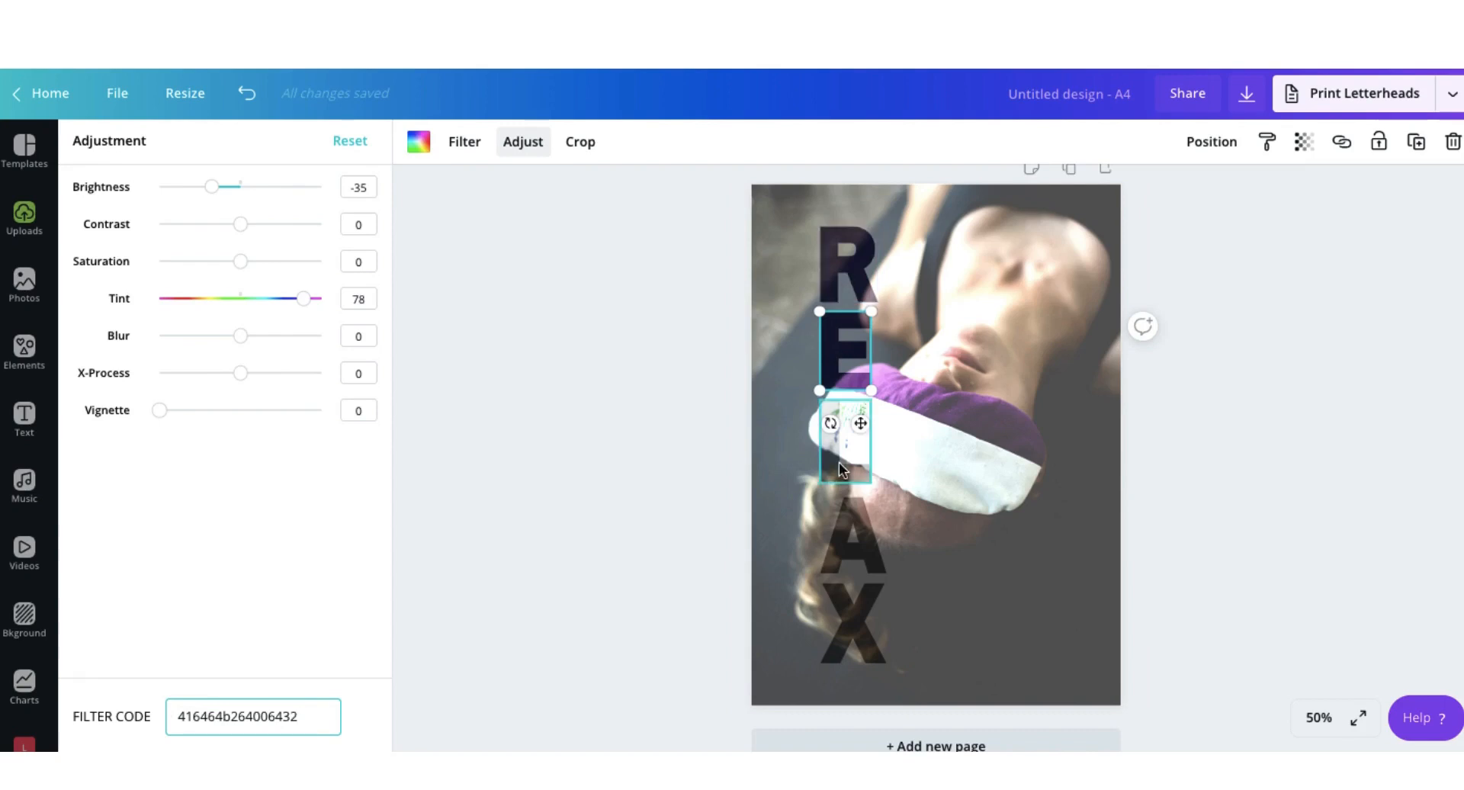
{"action": "left_click", "coordinate": [839, 462]}
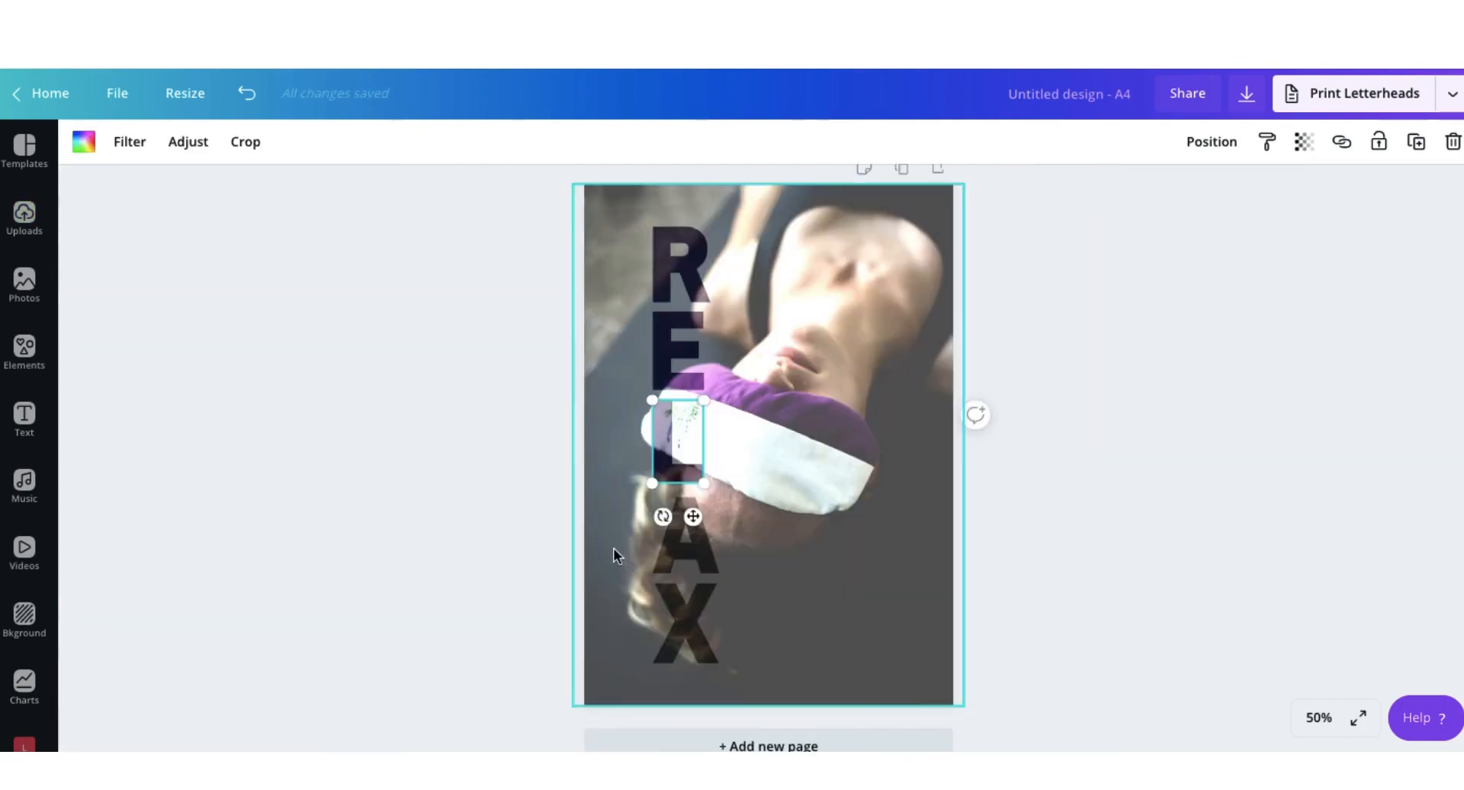
{"action": "left_click", "coordinate": [613, 548]}
{"action": "left_click", "coordinate": [656, 457]}
{"action": "left_click", "coordinate": [187, 141]}
{"action": "left_click", "coordinate": [178, 710]}
{"action": "left_click", "coordinate": [548, 611]}
- Apply the copied filter code 416464b264006432 to the photo in the A frame
{"action": "left_click", "coordinate": [681, 534]}
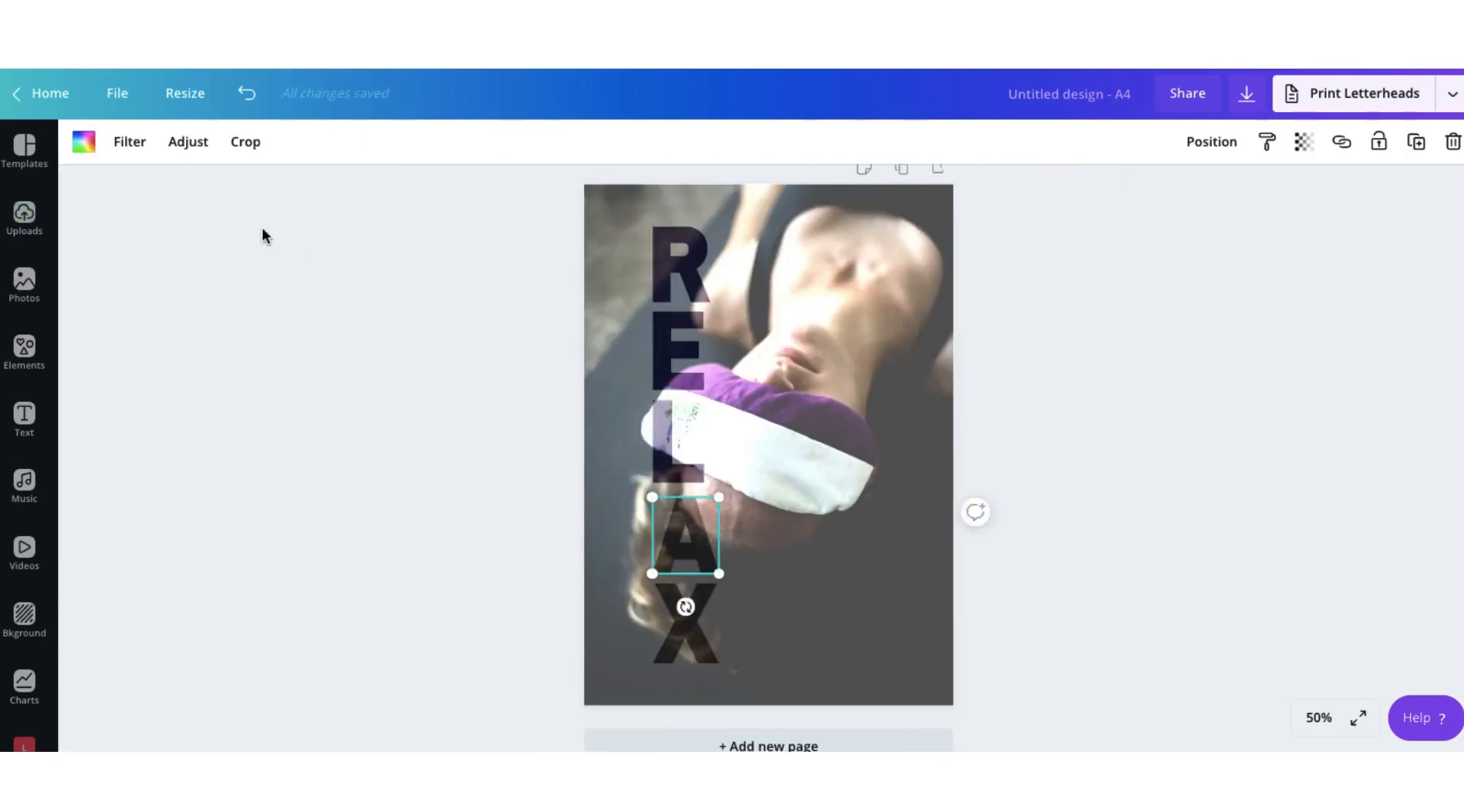
{"action": "left_click", "coordinate": [189, 141]}
{"action": "left_click", "coordinate": [169, 714]}
{"action": "key", "text": "ctrl+v"}
{"action": "left_click", "coordinate": [559, 712]}
- Apply the copied filter code 416464b264006432 to the photo in the X frame and deselect it
{"action": "left_click", "coordinate": [709, 649]}
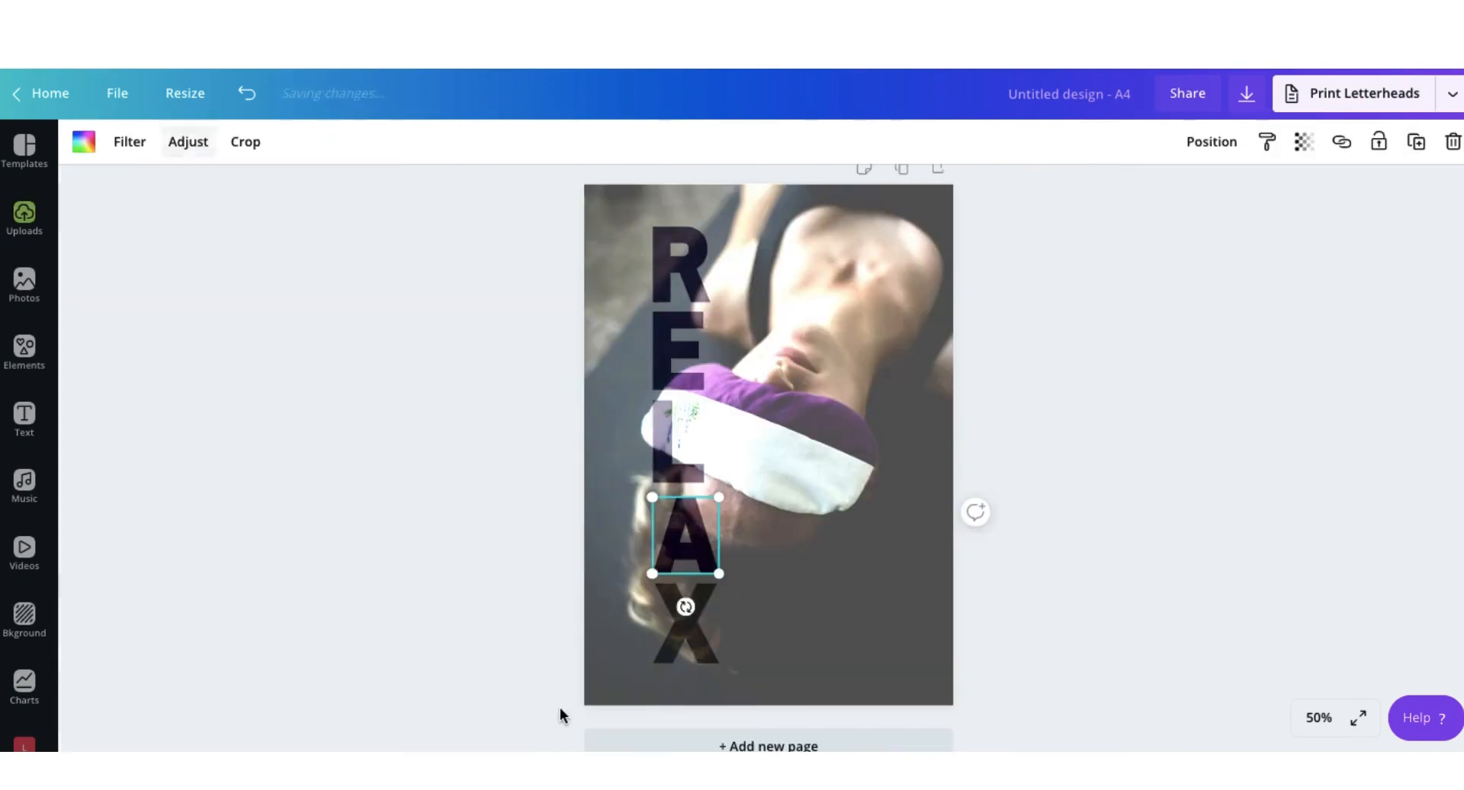
{"action": "left_click", "coordinate": [188, 141]}
{"action": "left_click", "coordinate": [170, 713]}
{"action": "key", "text": "ctrl+v"}
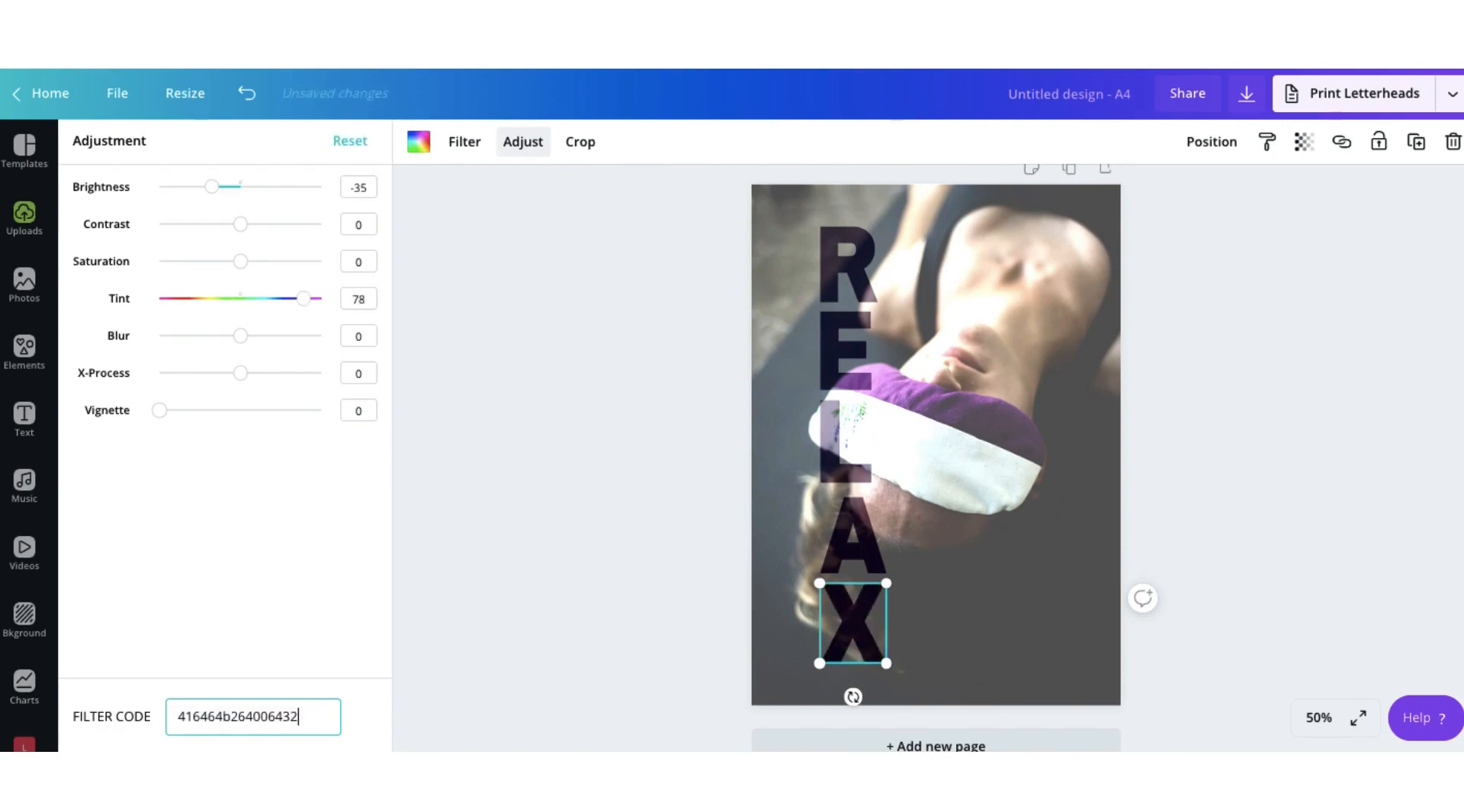
{"action": "left_click", "coordinate": [581, 652]}
{"action": "left_click", "coordinate": [581, 651]}
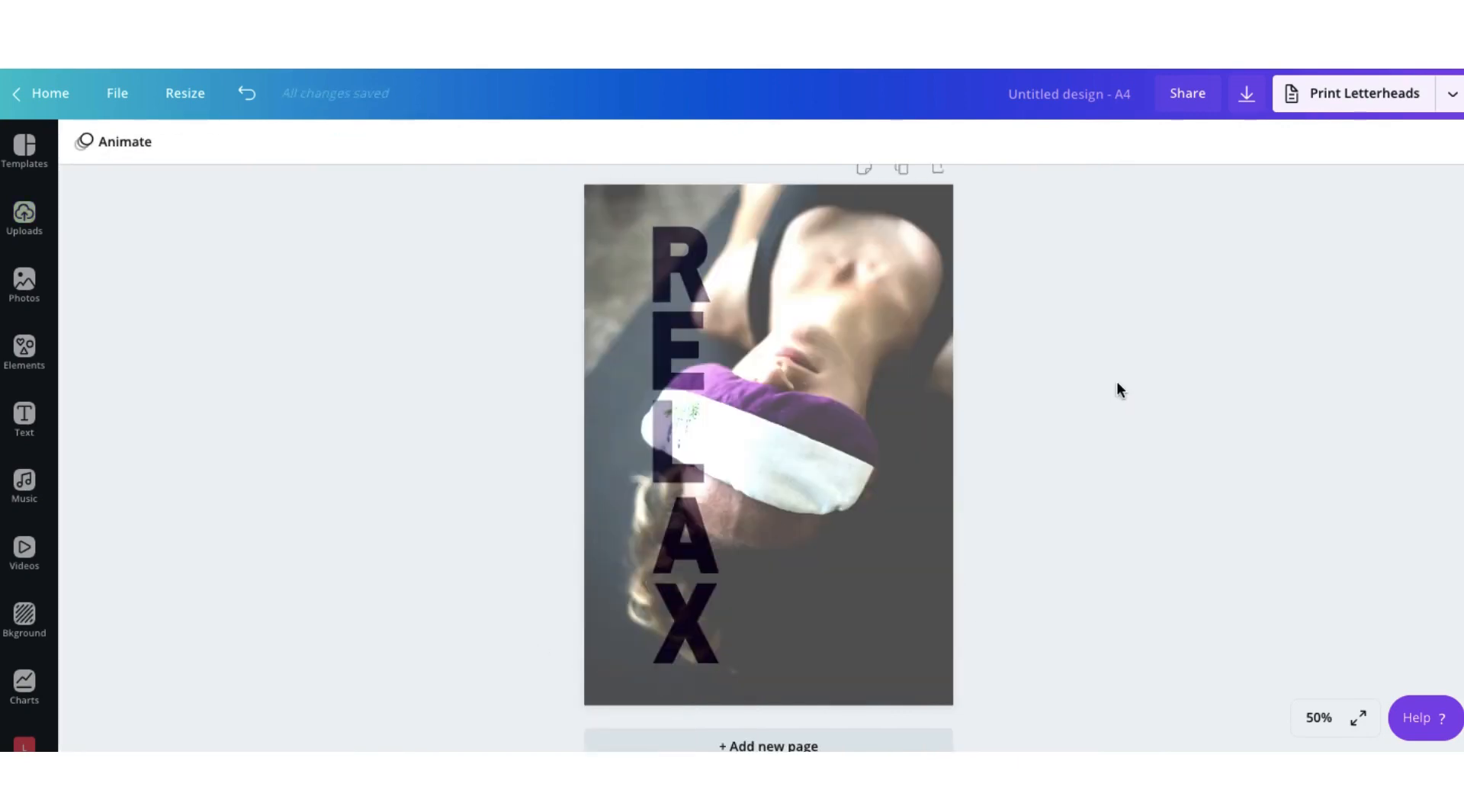
- Place a small lavender sprig in the poster's lower-right corner and add the script text Cotswolds Aromatherapy running vertically above it
{"action": "scroll", "coordinate": [1117, 381], "scroll_direction": "up", "scroll_amount": 1}
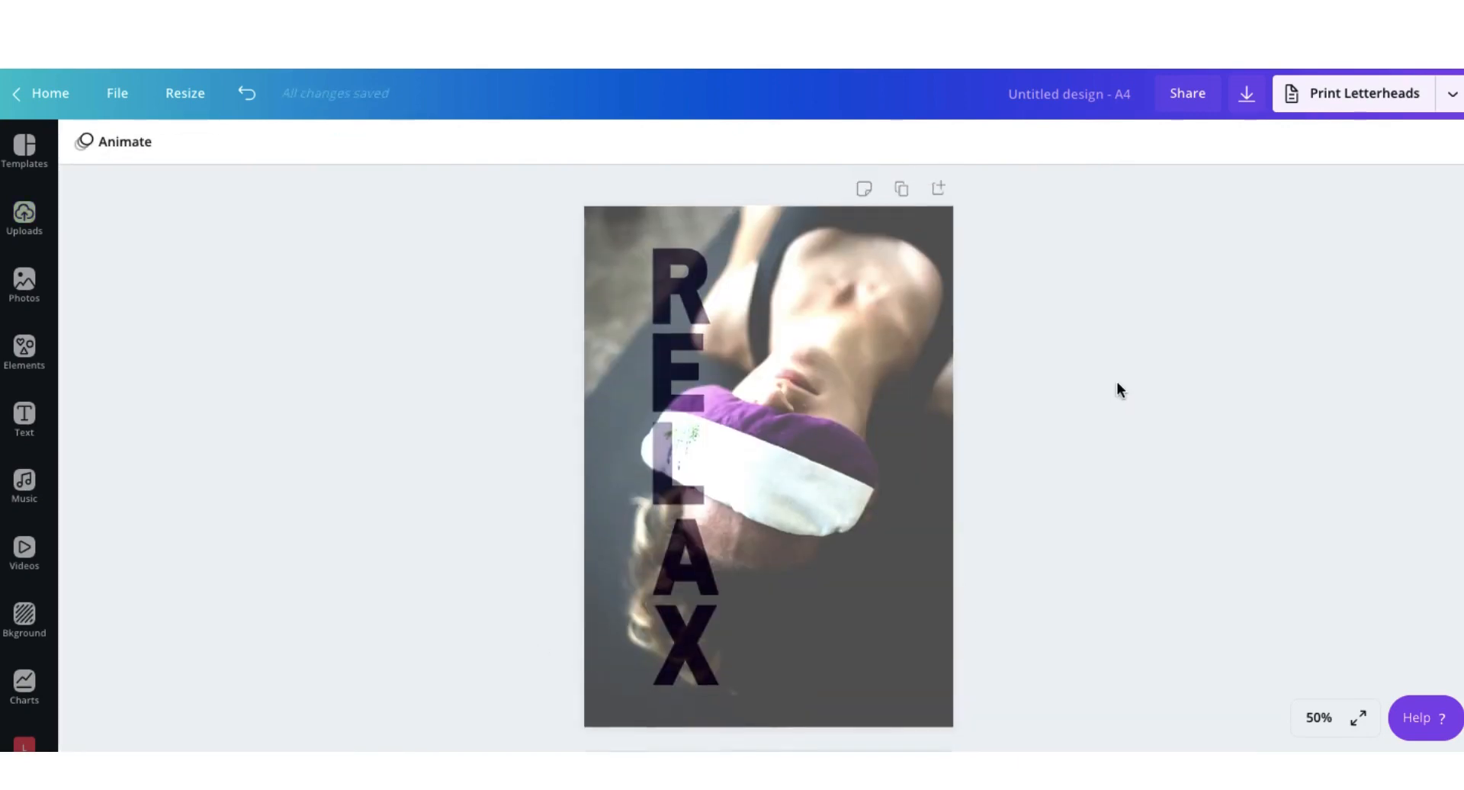
{"action": "scroll", "coordinate": [1118, 381], "scroll_direction": "down", "scroll_amount": 1}
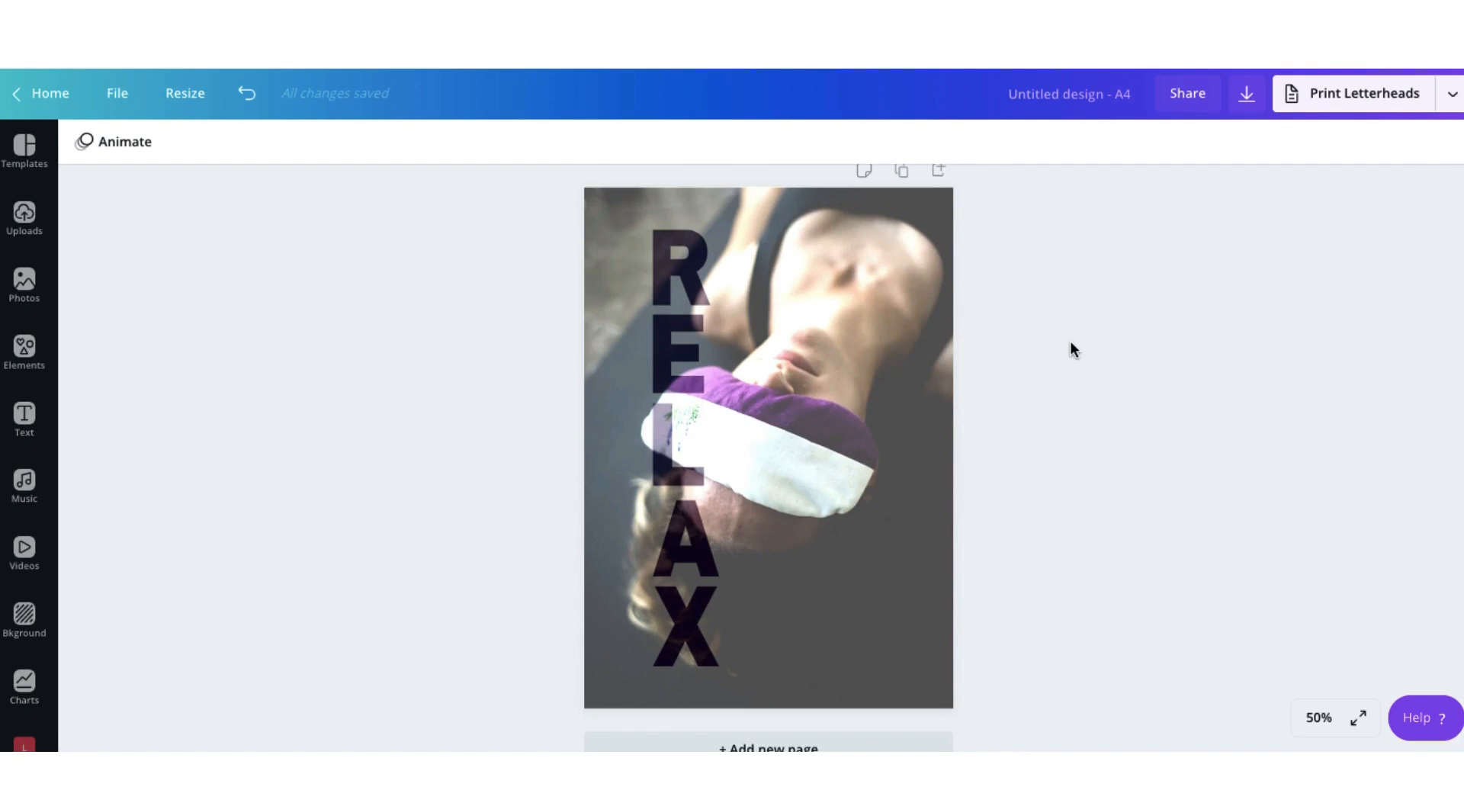
{"action": "left_click", "coordinate": [26, 352]}
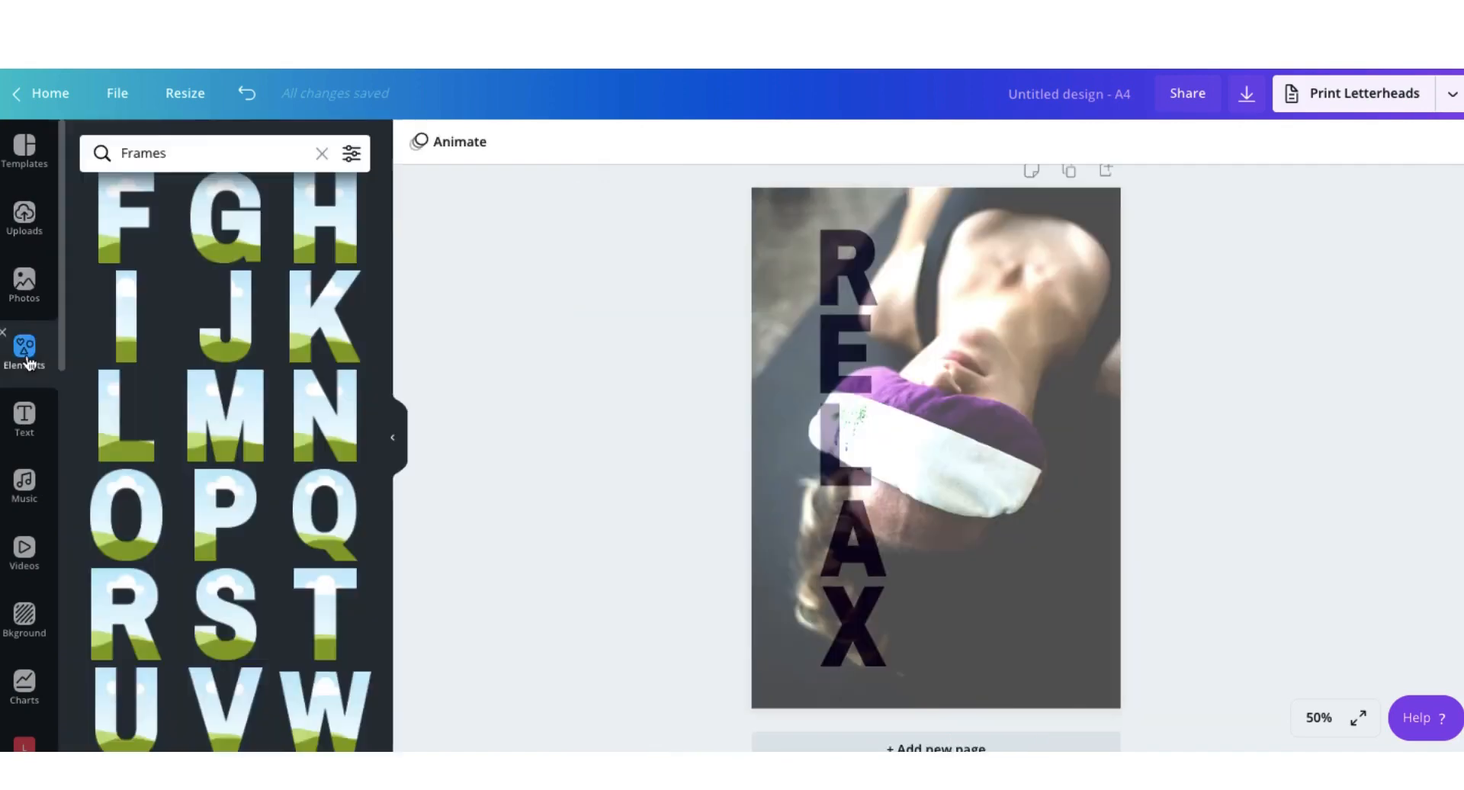
{"action": "left_click", "coordinate": [25, 353]}
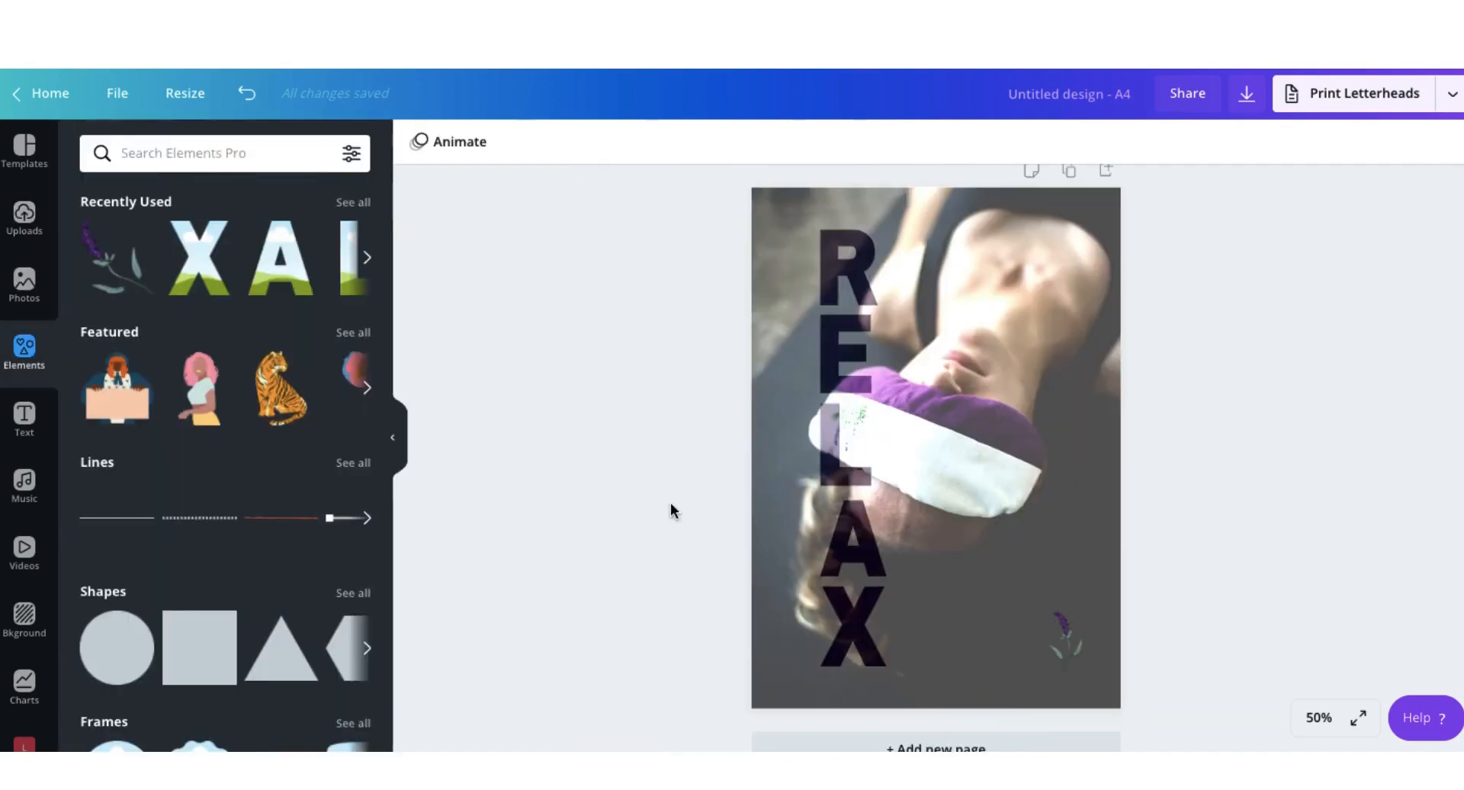
{"action": "left_click", "coordinate": [24, 419]}
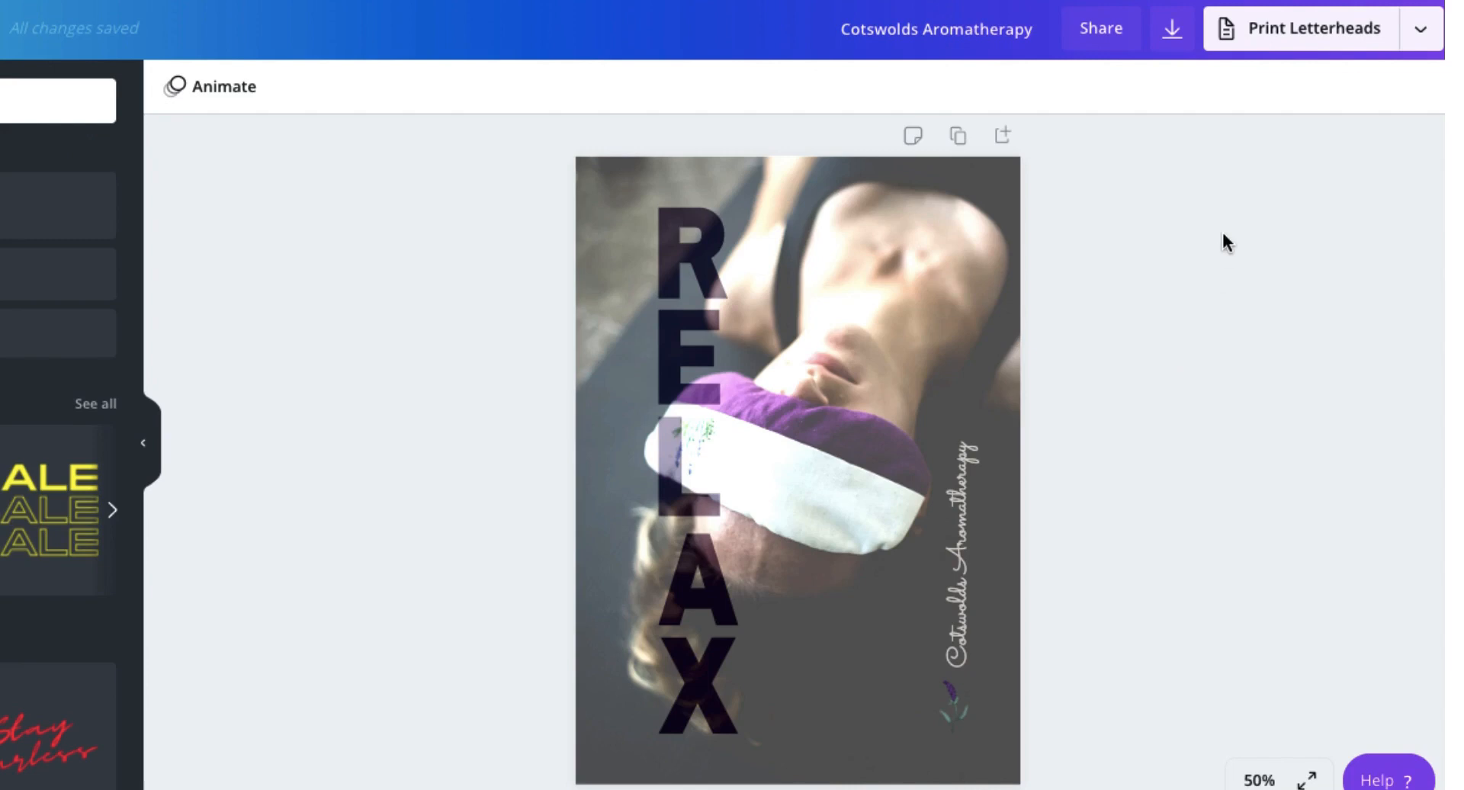
- Review the file types available for downloading the poster, such as PNG, JPG and PDF print
{"action": "left_click", "coordinate": [1173, 32]}
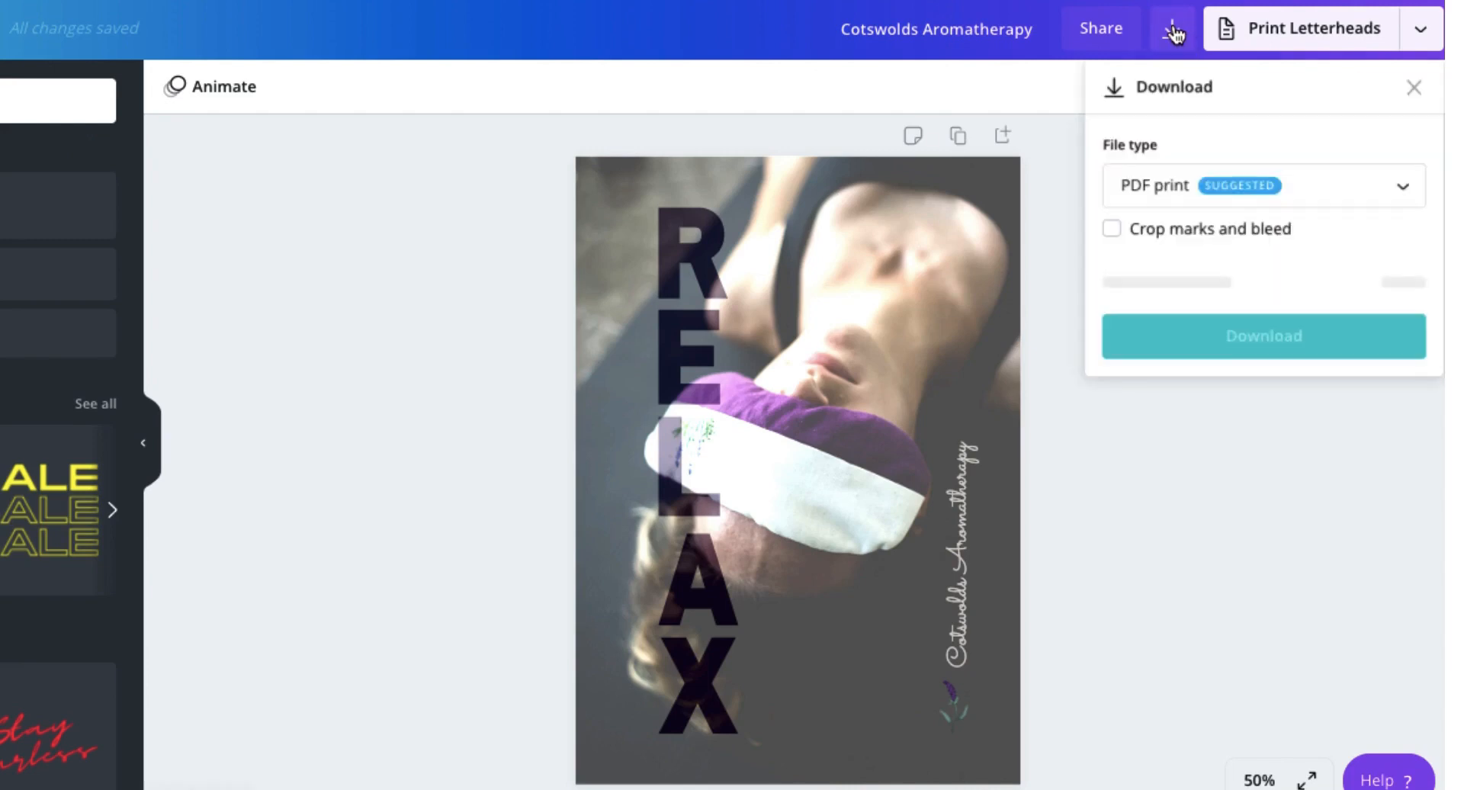
{"action": "left_click", "coordinate": [1143, 186]}
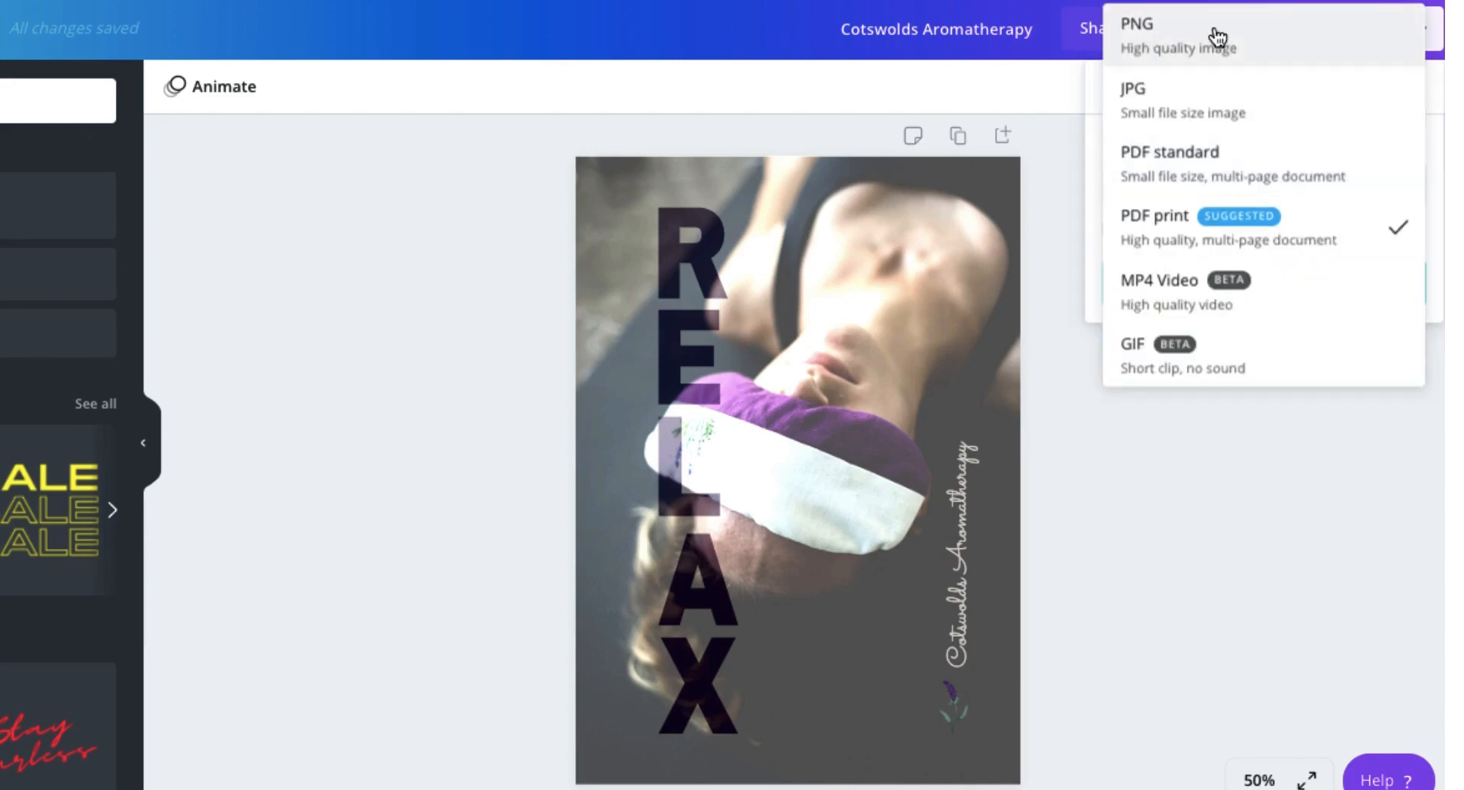
{"action": "left_click", "coordinate": [1185, 34]}
{"action": "left_click", "coordinate": [1182, 32]}
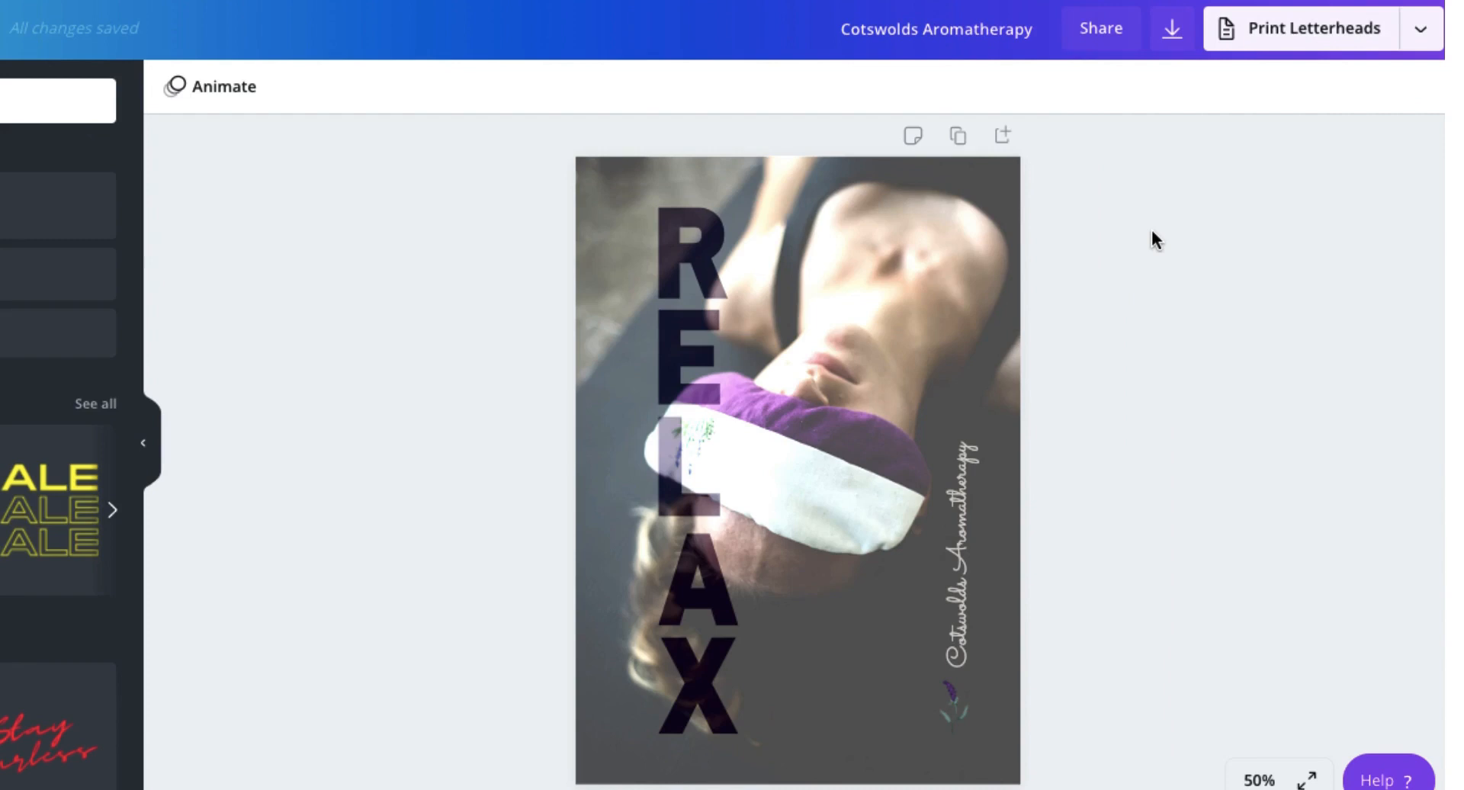
- Publish the finished poster to Smartmockups
{"action": "left_click", "coordinate": [1420, 29]}
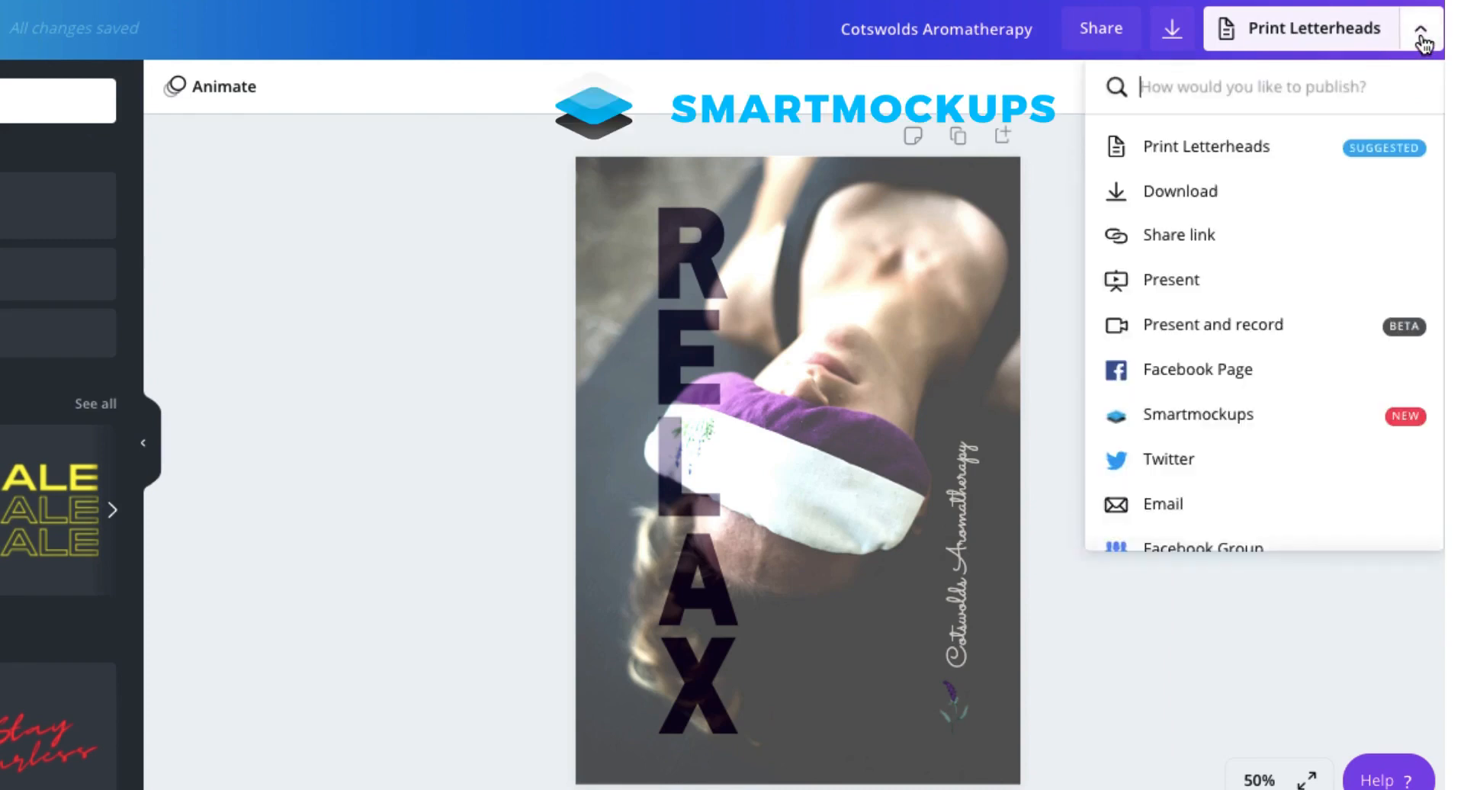
{"action": "left_click", "coordinate": [1198, 420]}
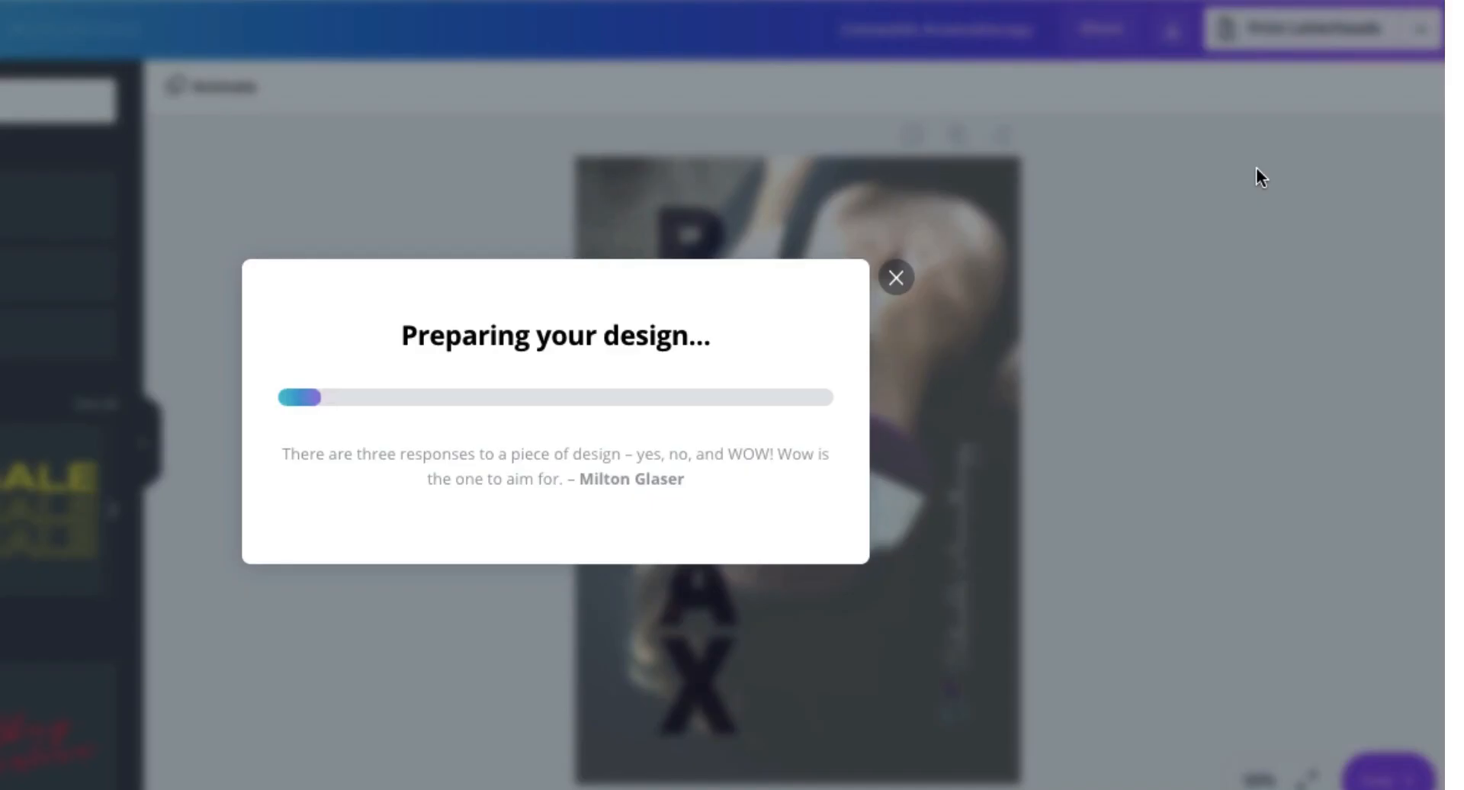